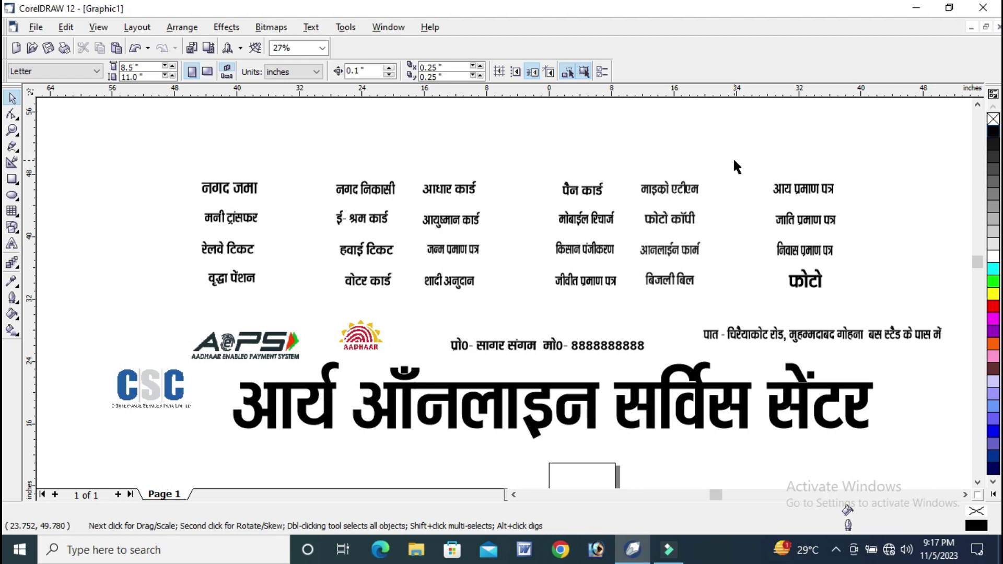
Step: Switch the drawing units to feet and resize the page to 8 × 3 ft
left_click(300, 71)
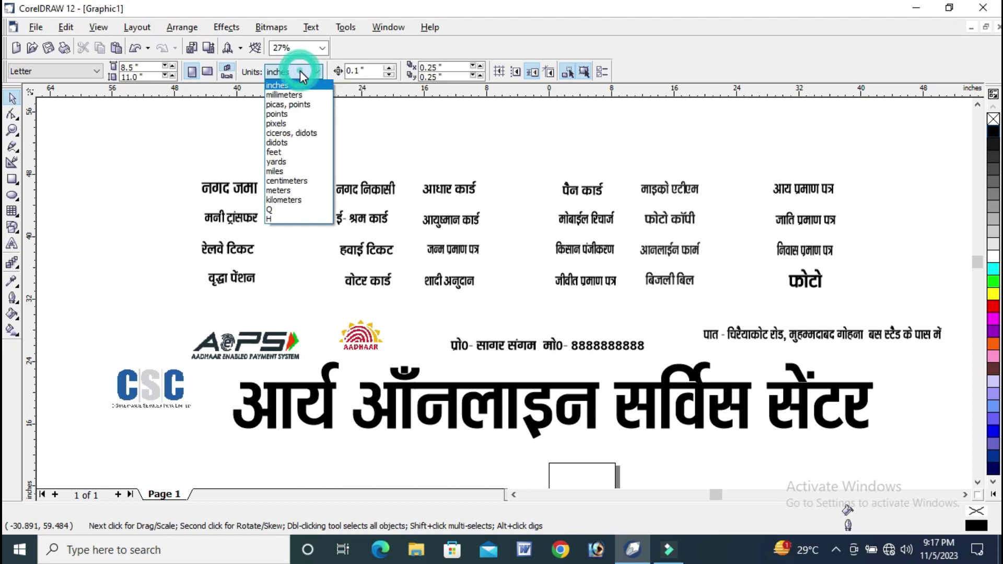
left_click(300, 152)
double_click(137, 66)
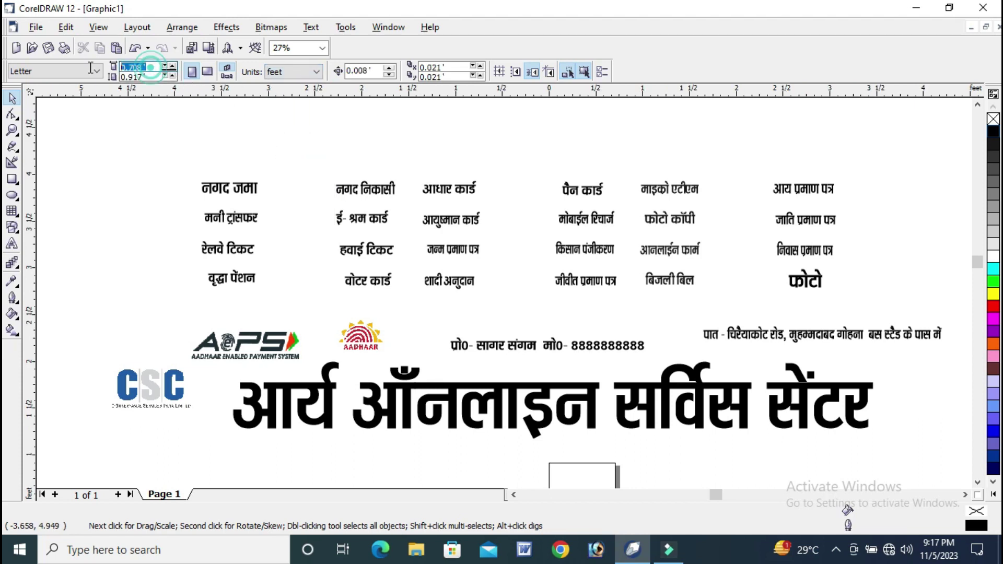
type("8")
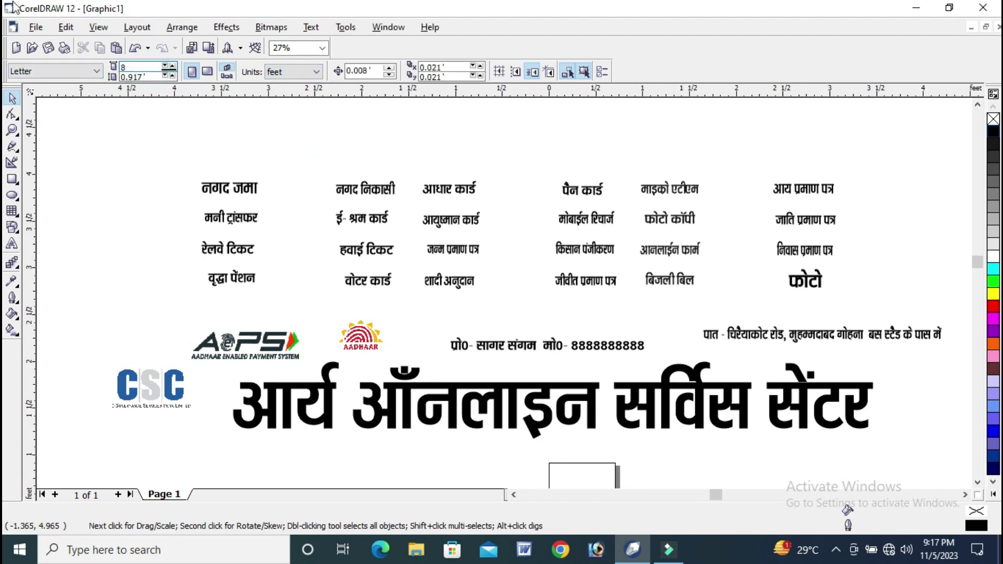
key("Tab")
type("3")
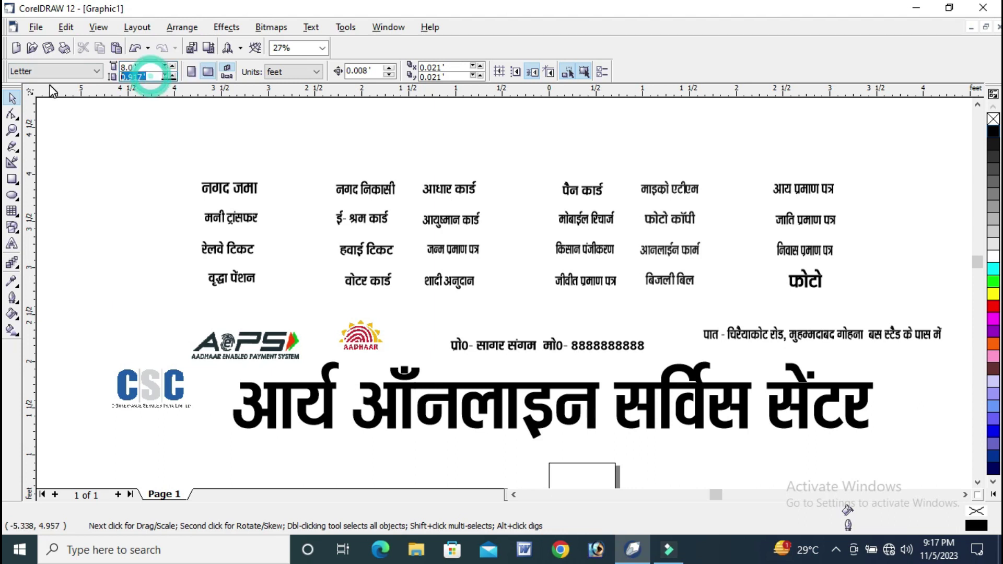
key("Return")
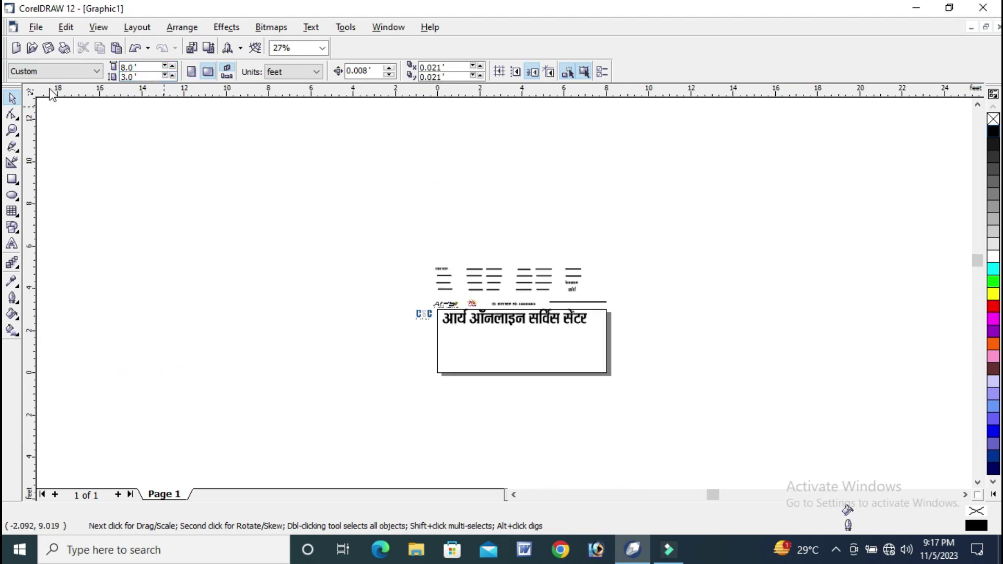
Step: Move the grouped banner design up-left, above the empty page
scroll(511, 299, "up", 5)
scroll(462, 264, "down", 1)
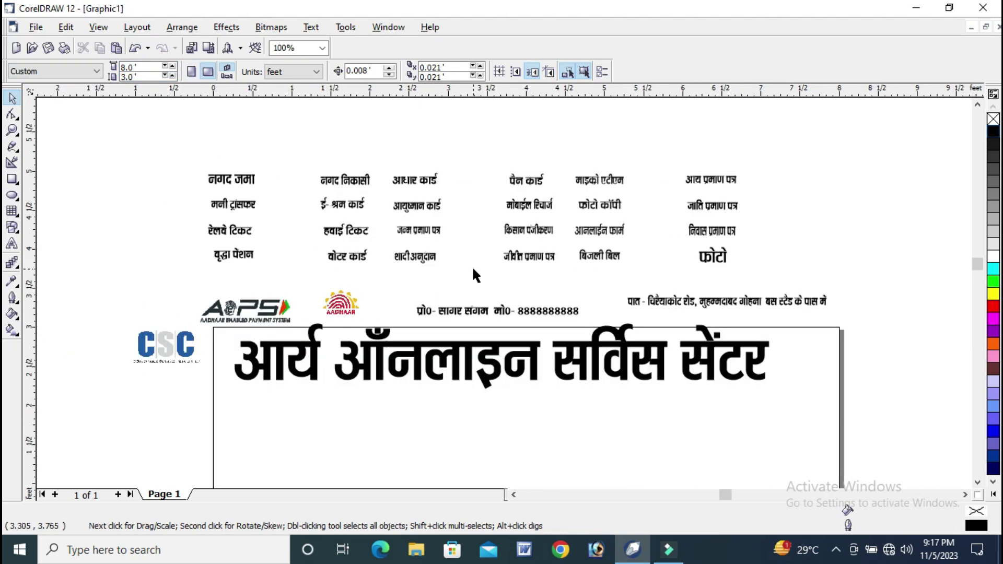
scroll(978, 482, "down", 1)
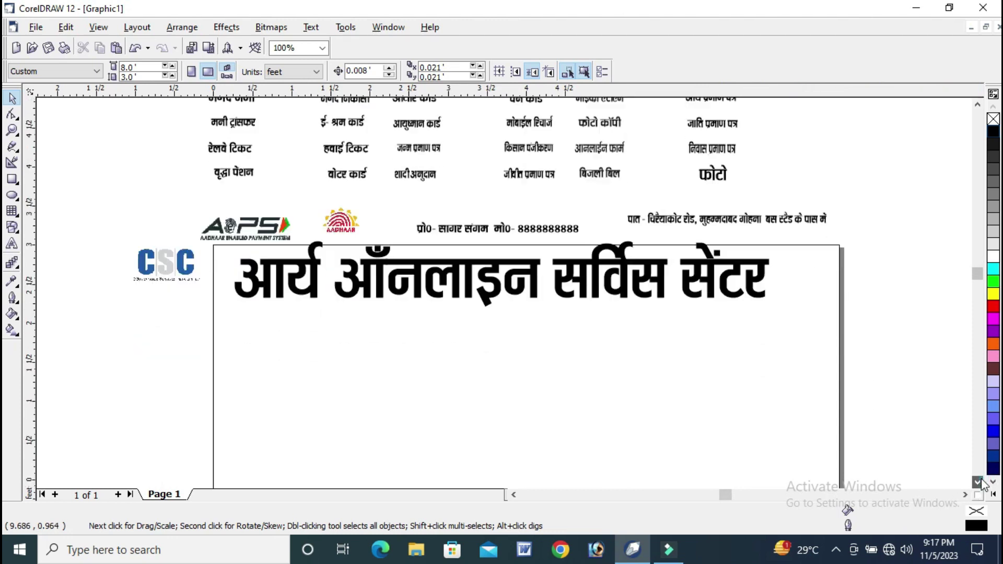
scroll(978, 482, "down", 1)
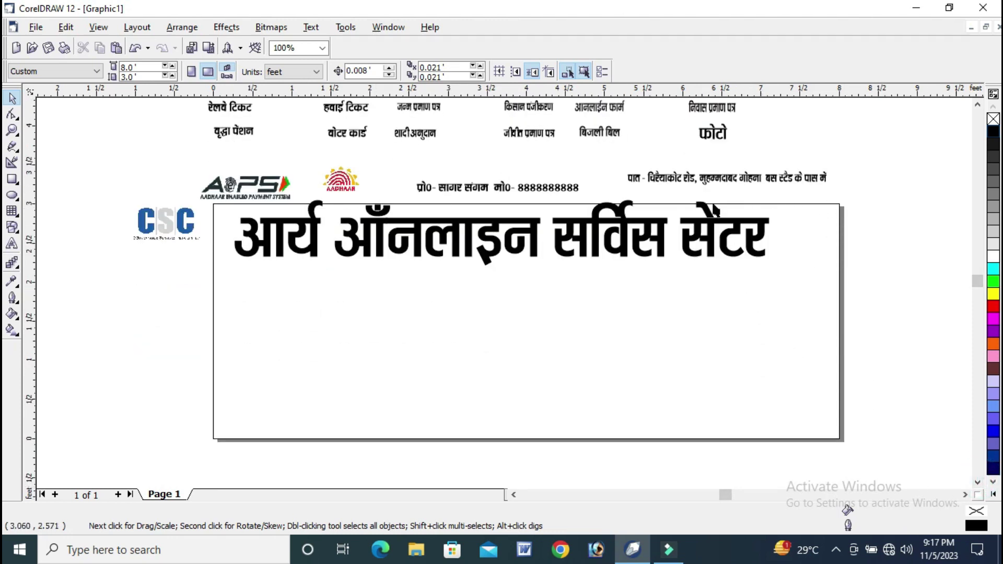
left_click(644, 239)
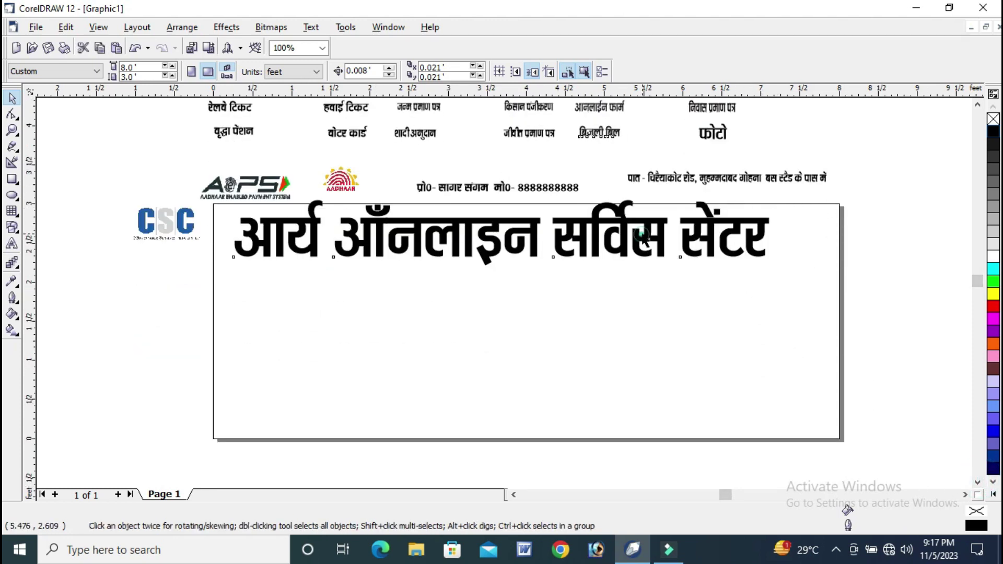
left_click_drag(663, 238, 538, 161)
Step: Ungroup the banner design into its 30 separate objects
right_click(539, 161)
left_click(571, 181)
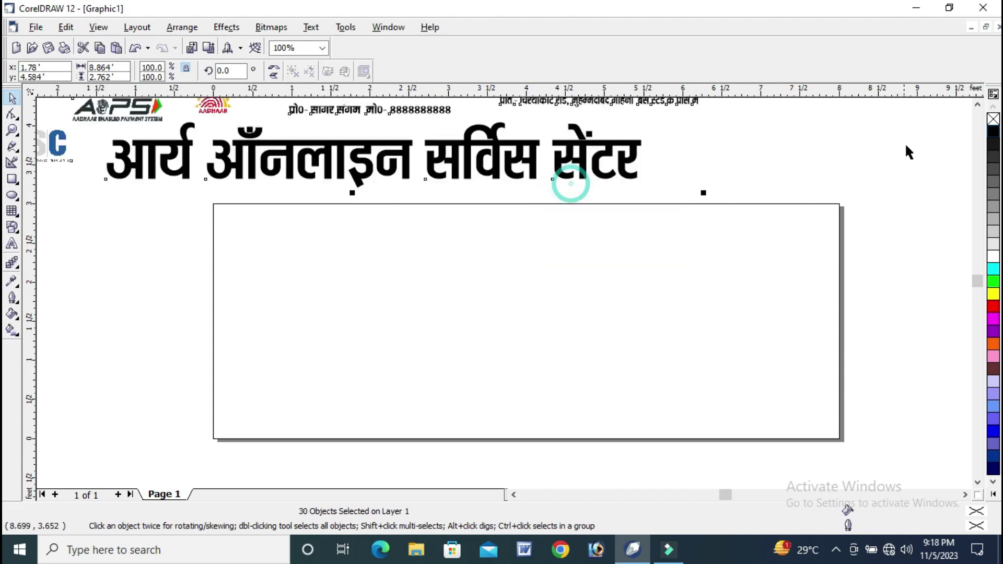
left_click(907, 146)
left_click(977, 106)
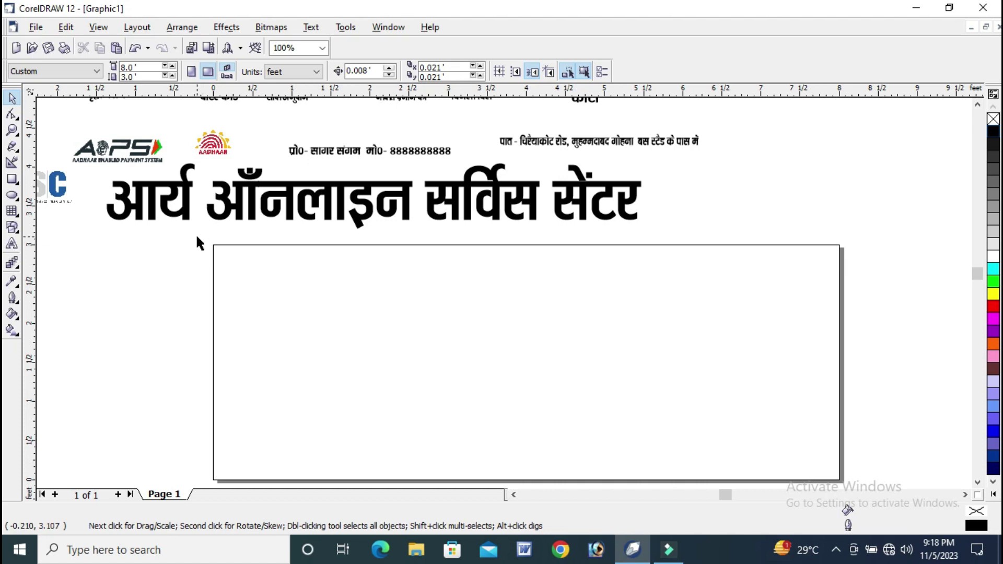
Step: Add a page-sized 8 × 3 ft rectangle with a 17-step inward contour
double_click(12, 180)
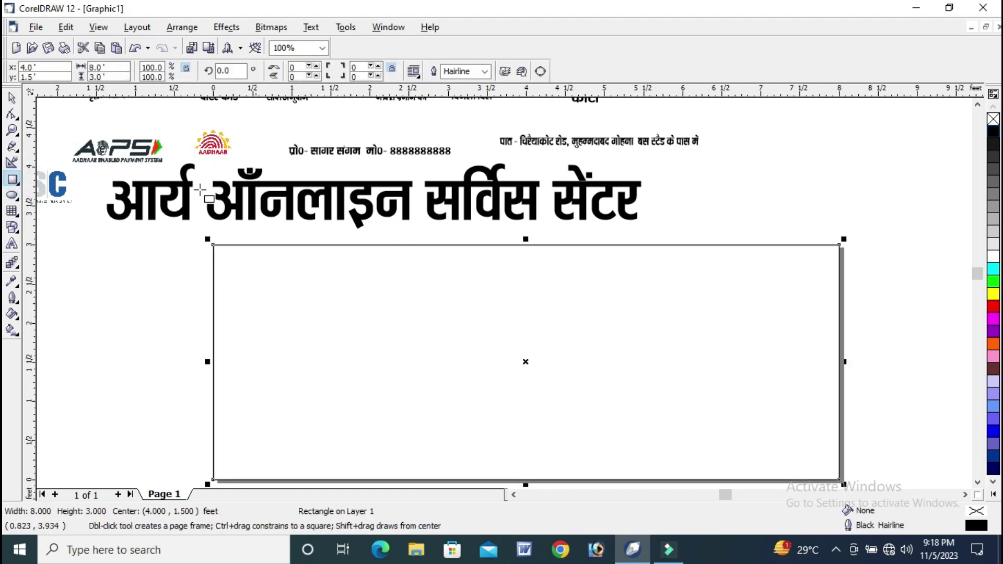
left_click(18, 267)
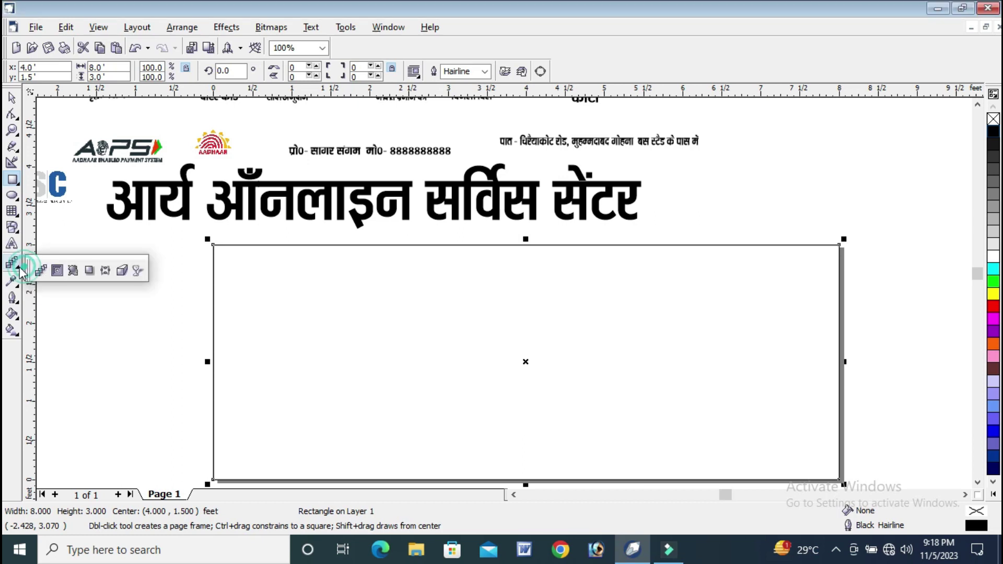
left_click(56, 271)
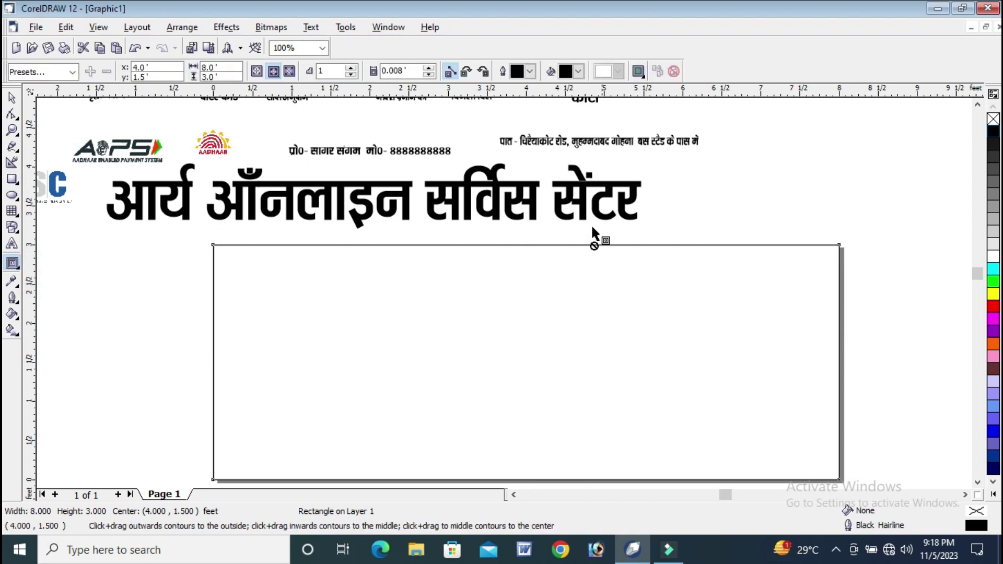
left_click_drag(561, 247, 548, 257)
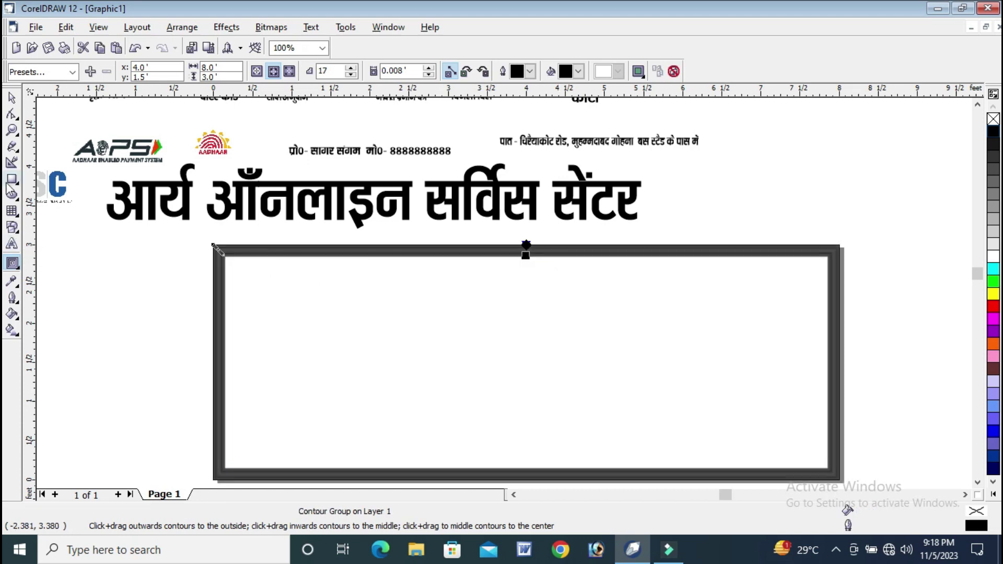
left_click(11, 130)
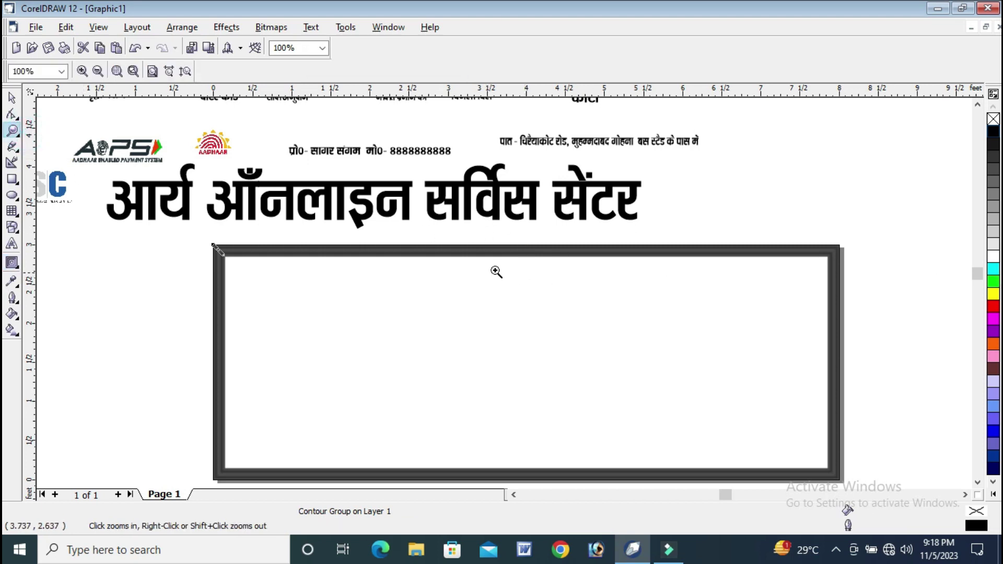
Step: Zoom in on the contour's top edge and switch the units to inches
left_click_drag(495, 234, 590, 277)
left_click_drag(326, 186, 627, 331)
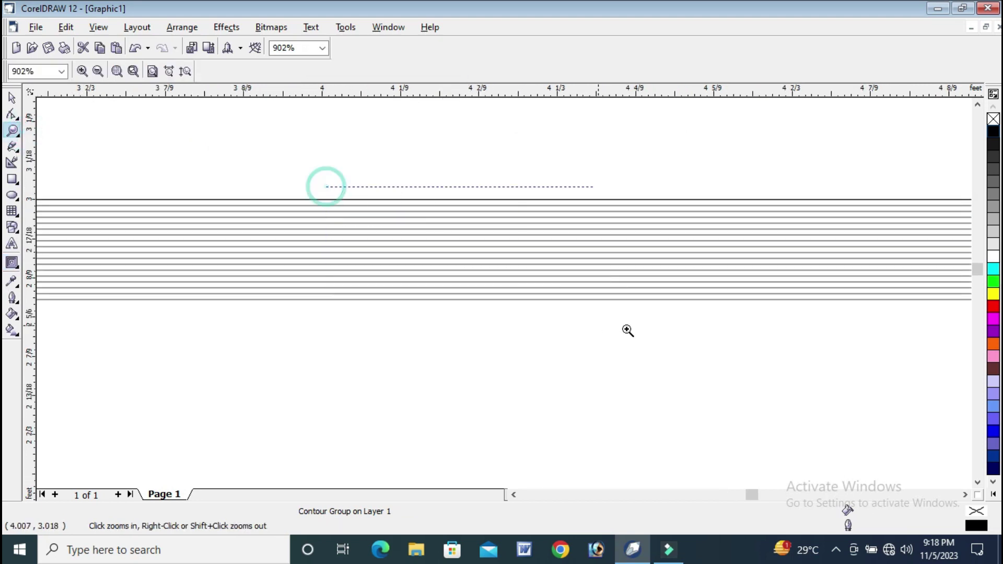
left_click(12, 98)
left_click(188, 144)
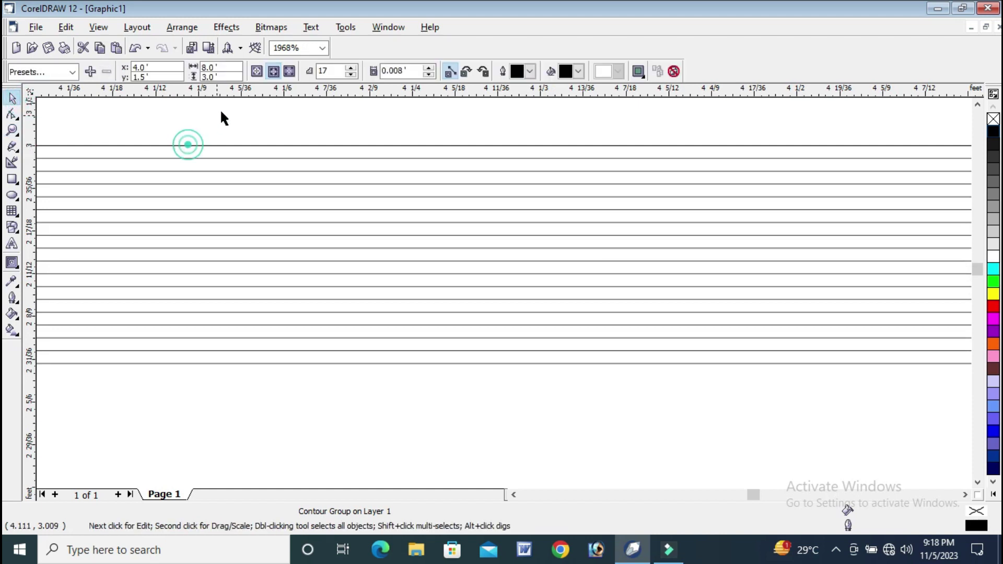
left_click(328, 110)
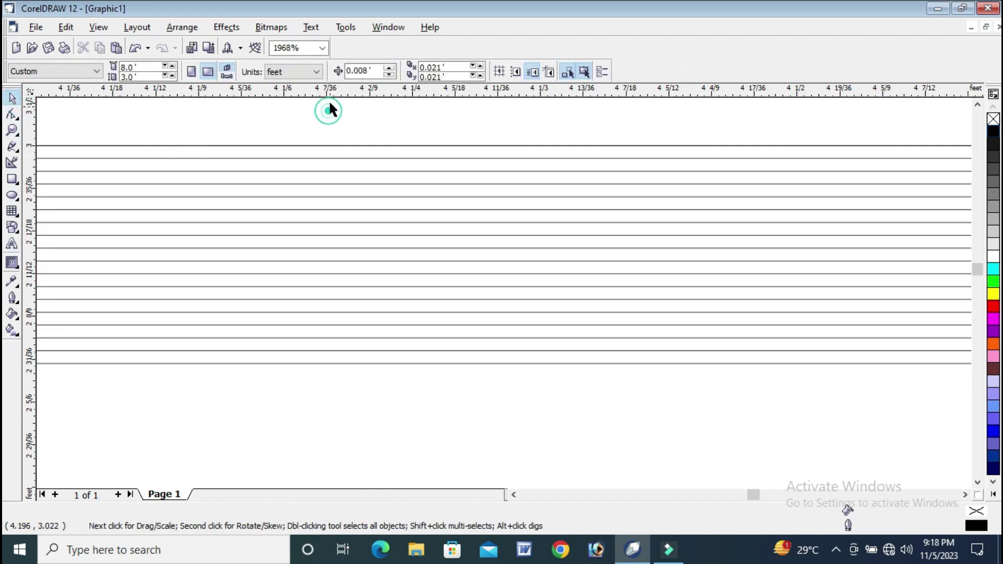
left_click(293, 71)
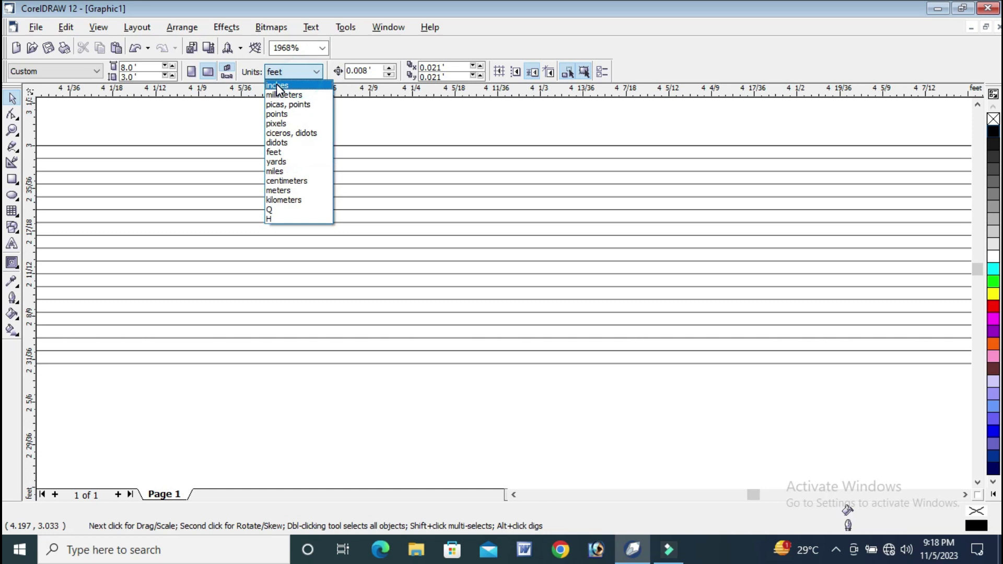
left_click(277, 86)
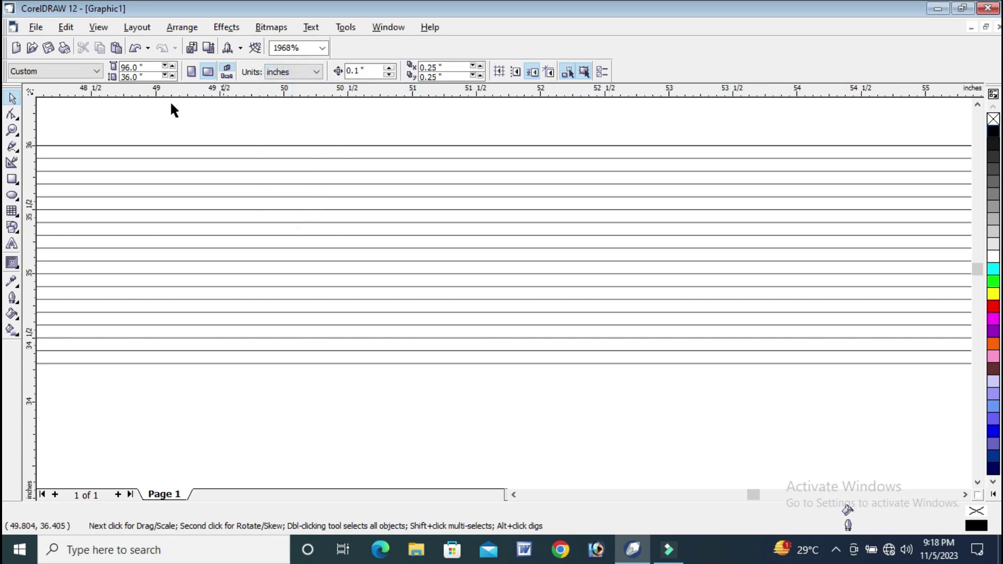
Step: Draw a 1 × 1 inch square on the contour lines
left_click(13, 179)
left_click_drag(302, 146, 370, 197)
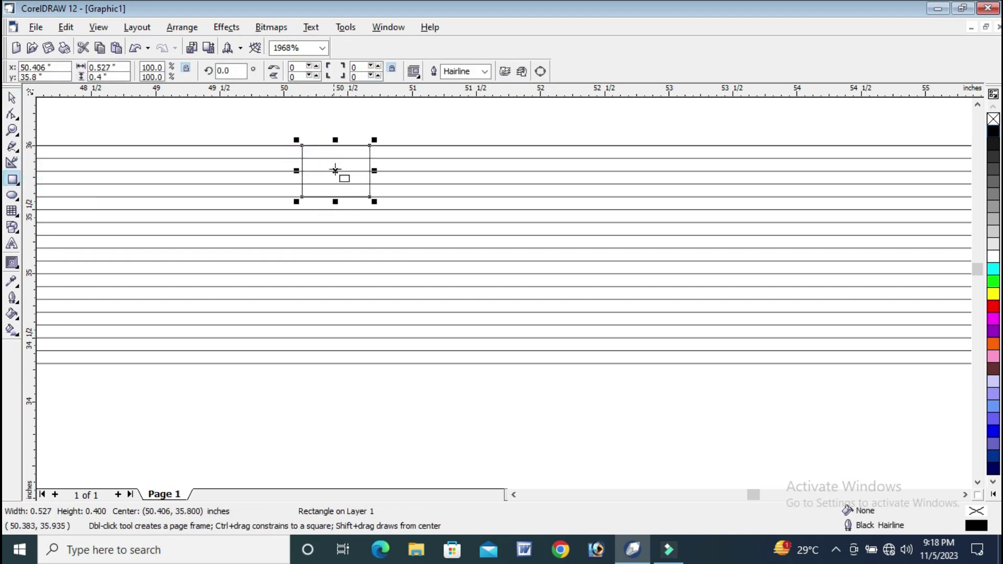
double_click(116, 68)
type("1")
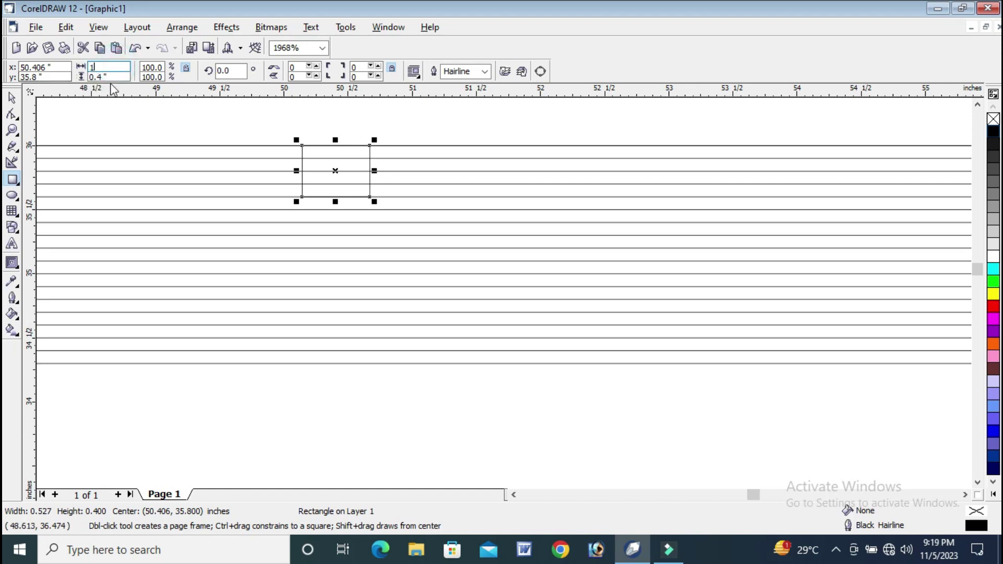
double_click(109, 76)
type("1")
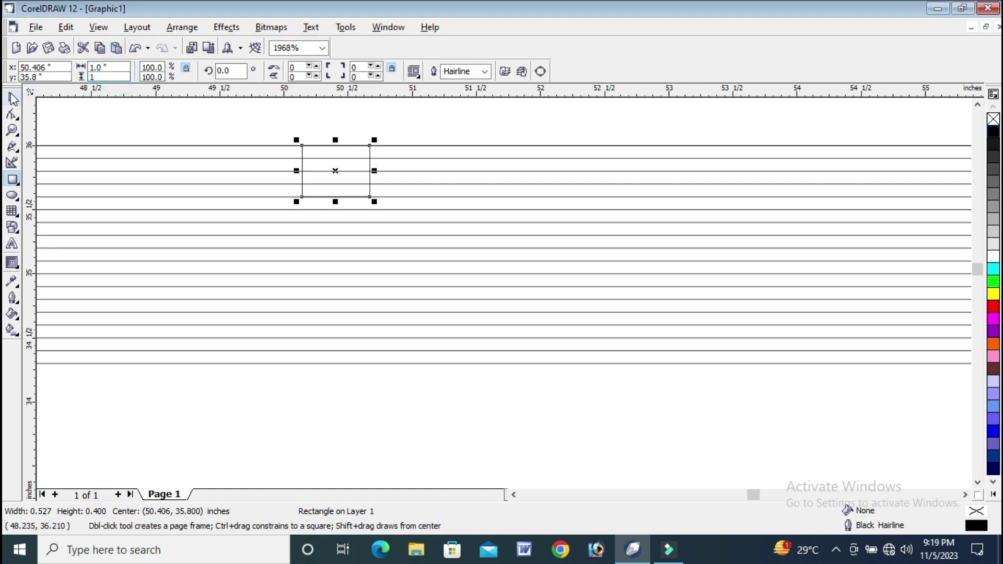
left_click(12, 98)
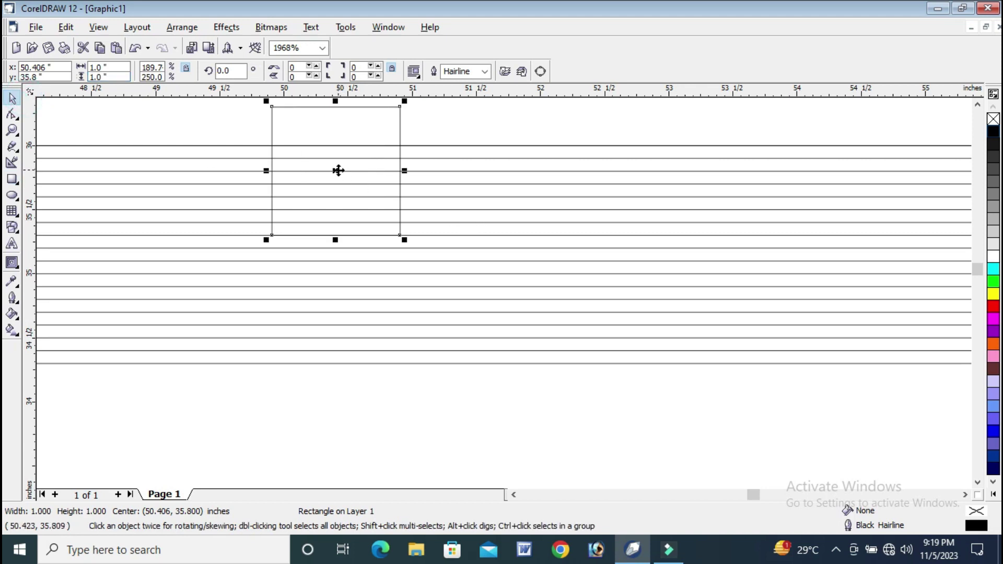
scroll(465, 133, "down", 1)
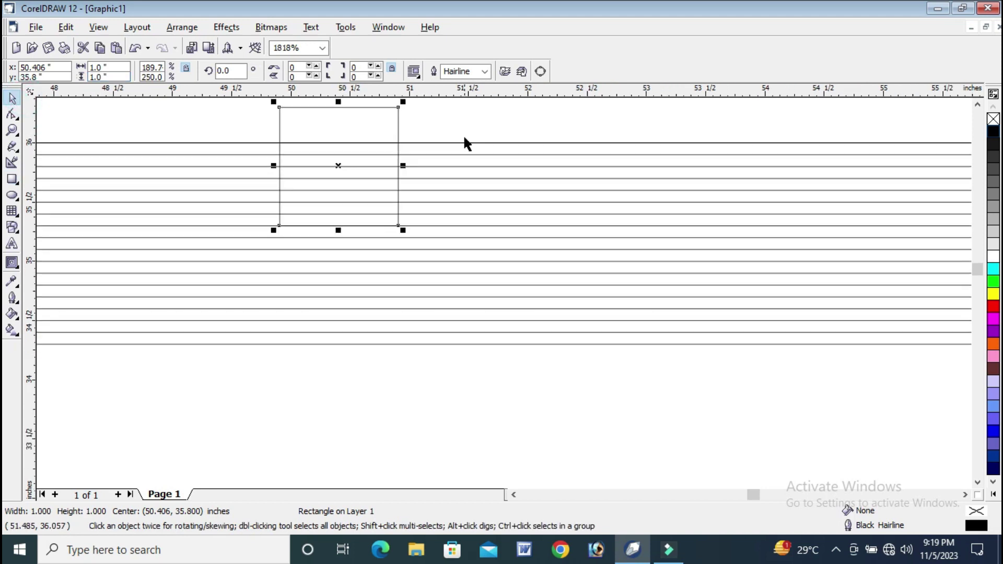
left_click(480, 125)
scroll(470, 143, "down", 4)
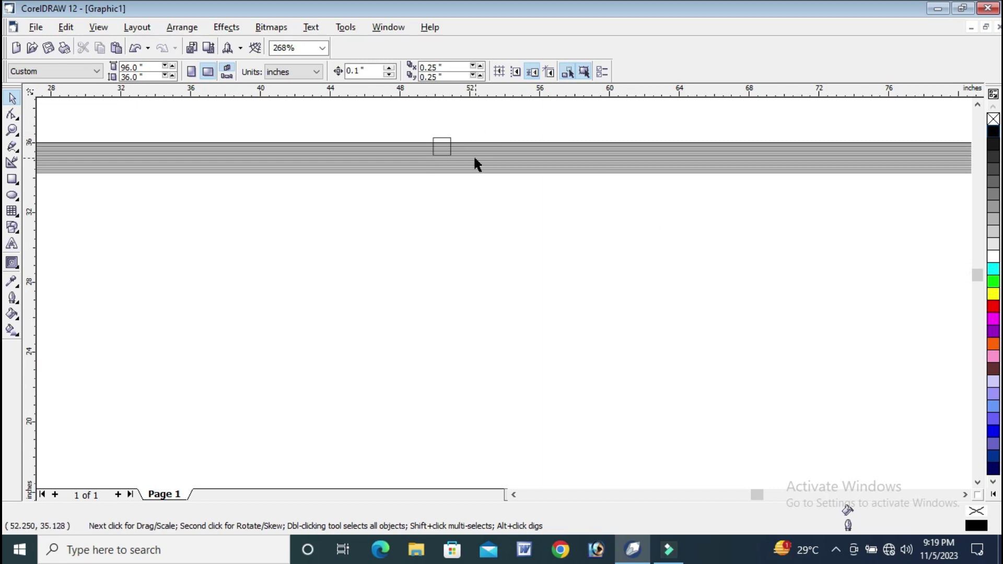
Step: Switch the drawing units back to feet
left_click(448, 149)
mouse_move(407, 124)
left_mouse_down()
mouse_move(451, 173)
mouse_move(472, 165)
left_mouse_up()
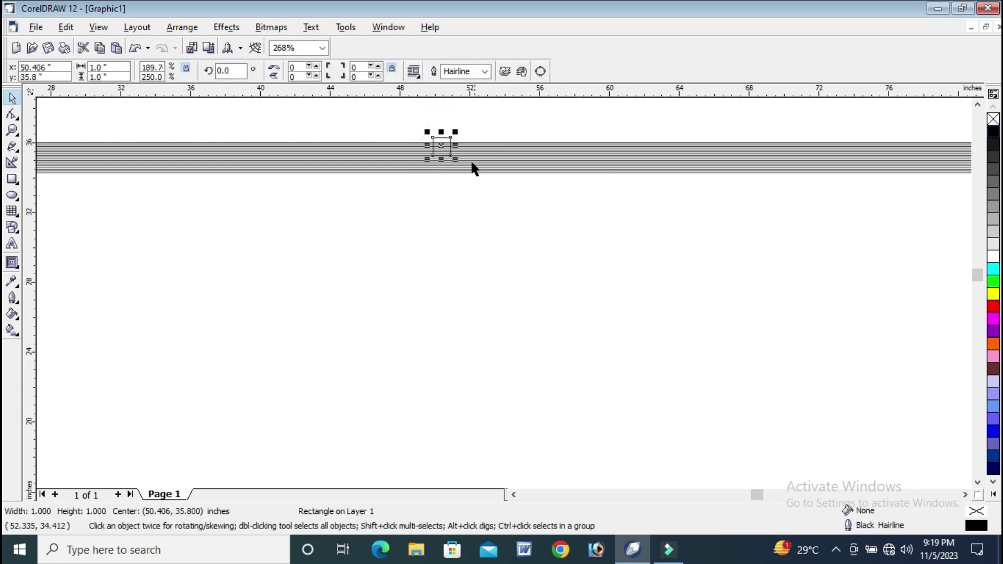
left_click(264, 101)
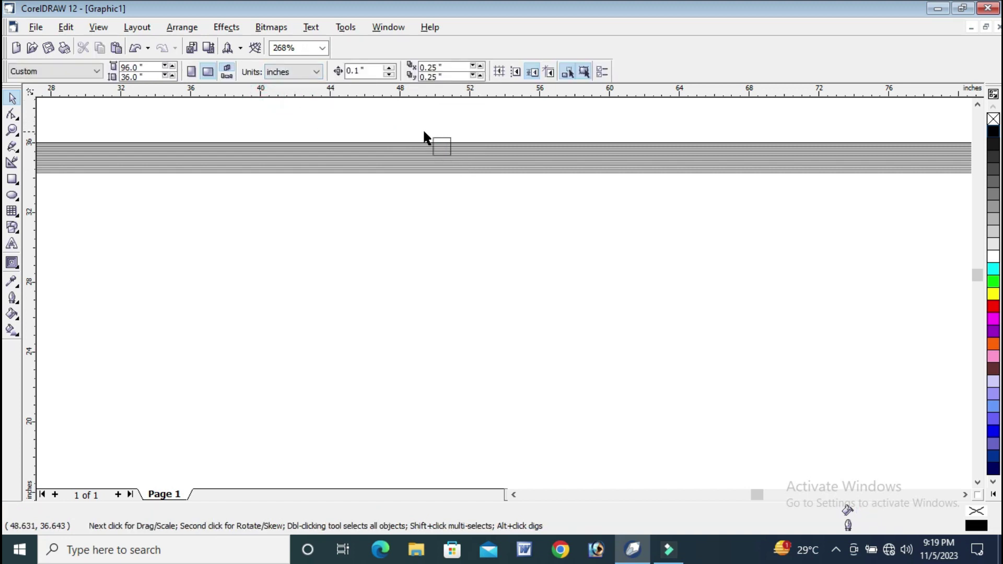
left_click(439, 147)
left_click(340, 115)
left_click(295, 71)
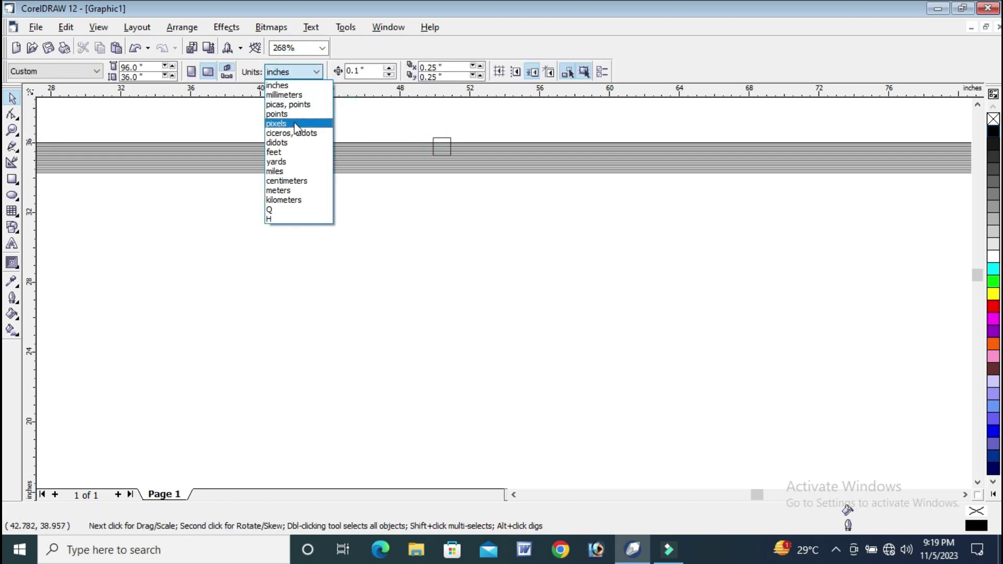
left_click(297, 153)
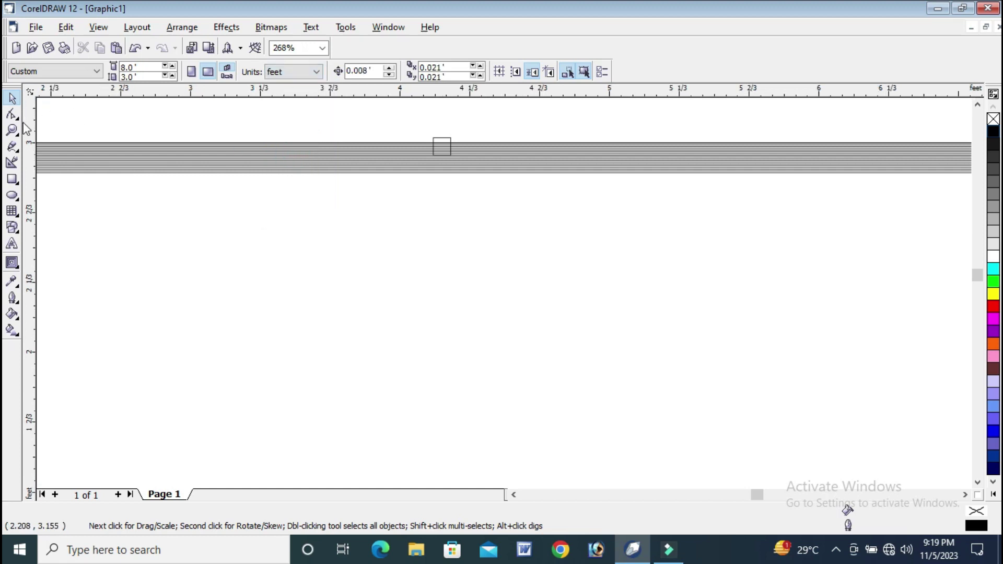
Step: Zoom in on the 1-inch square and drag it down over the contour lines
left_click(13, 130)
left_click_drag(381, 123, 531, 209)
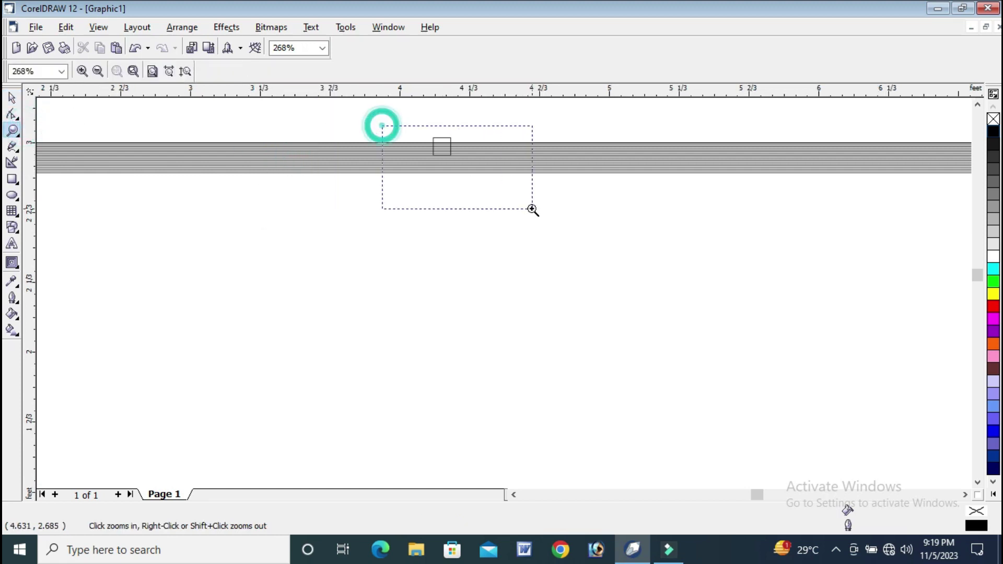
left_click_drag(280, 144, 518, 297)
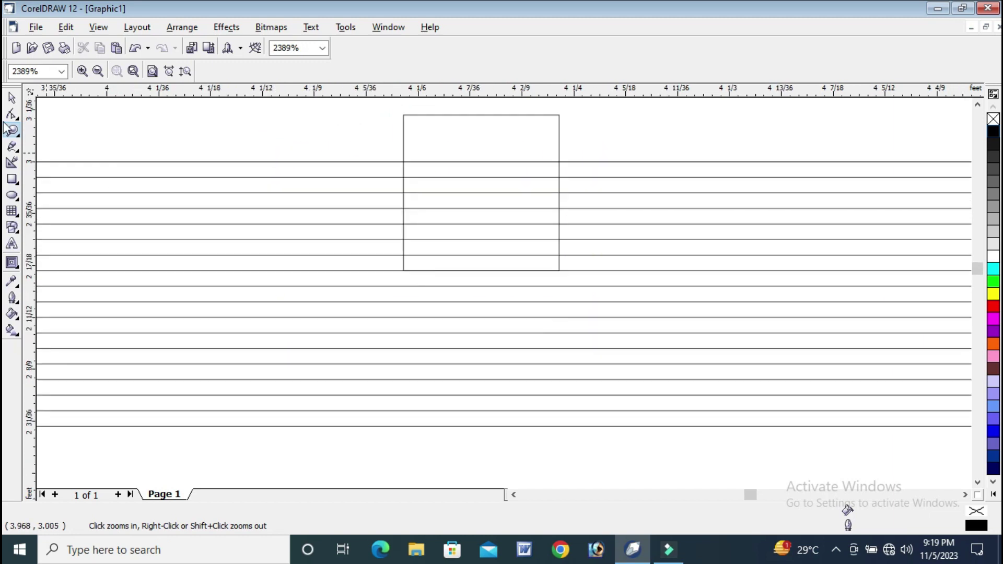
left_click(11, 98)
left_click_drag(496, 137, 496, 182)
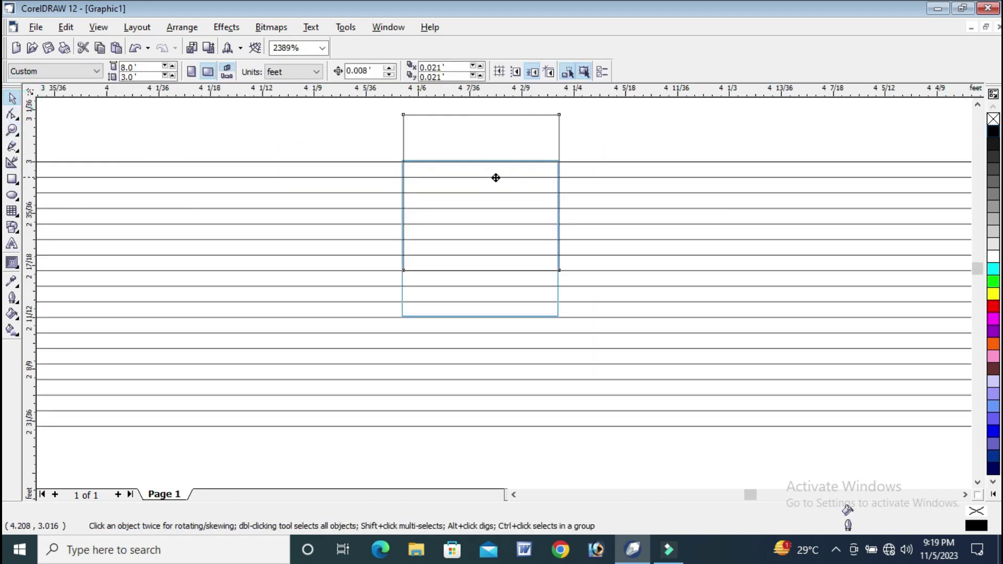
Step: Break the contour apart, ungroup all 17 lines, and delete the bottom lines
left_click(582, 210)
right_click(584, 212)
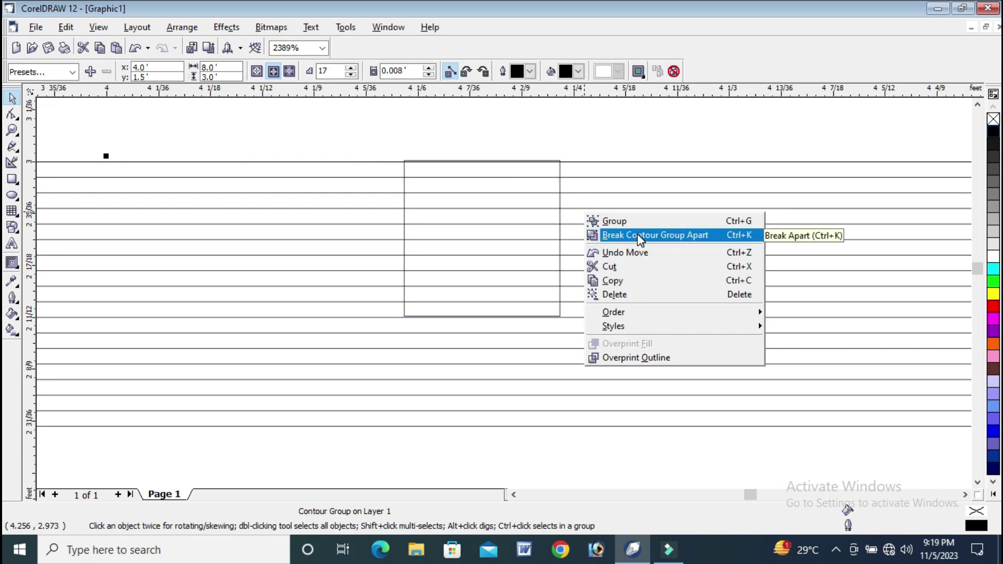
left_click(639, 236)
left_click(614, 129)
right_click(611, 214)
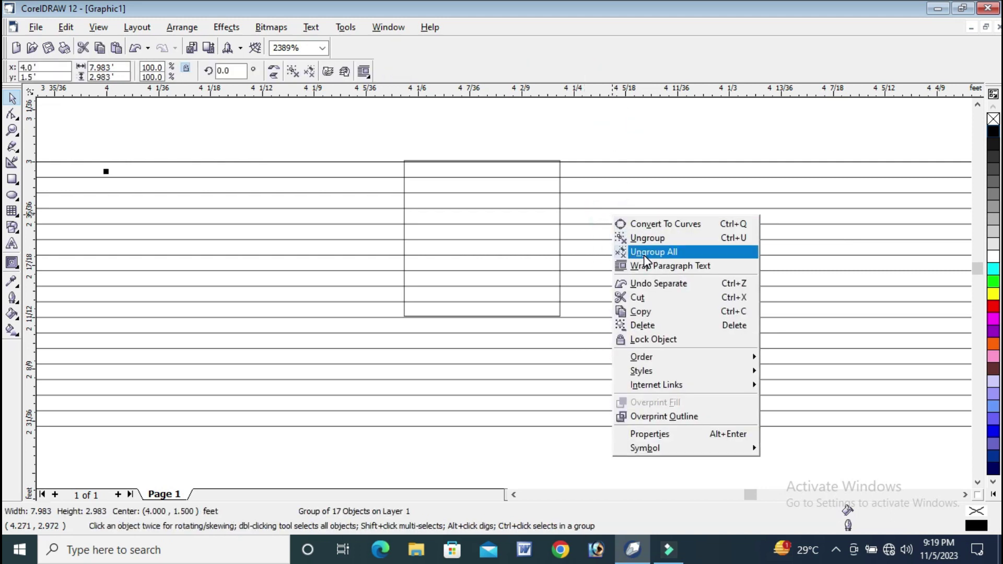
left_click(643, 252)
key("Tab")
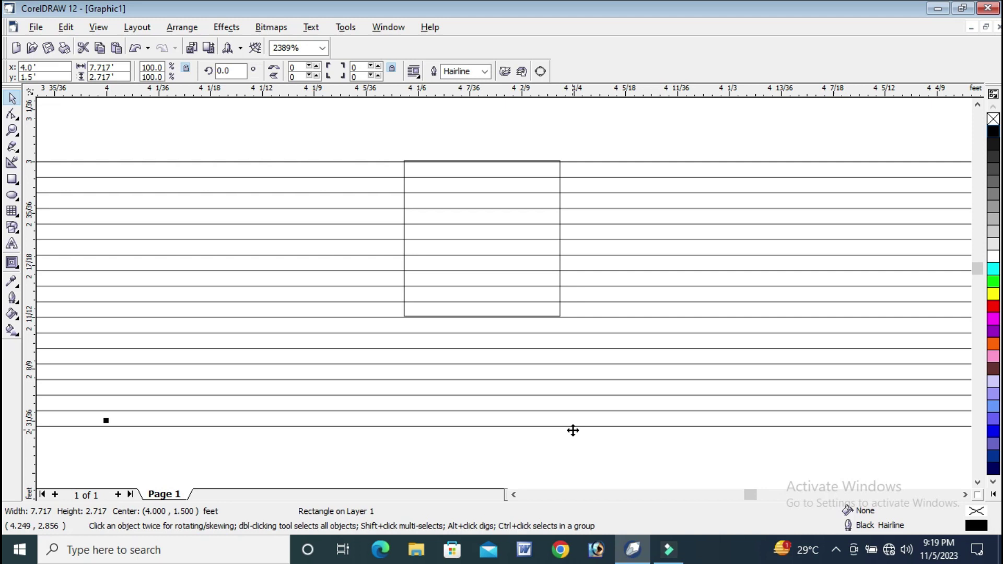
key("Delete")
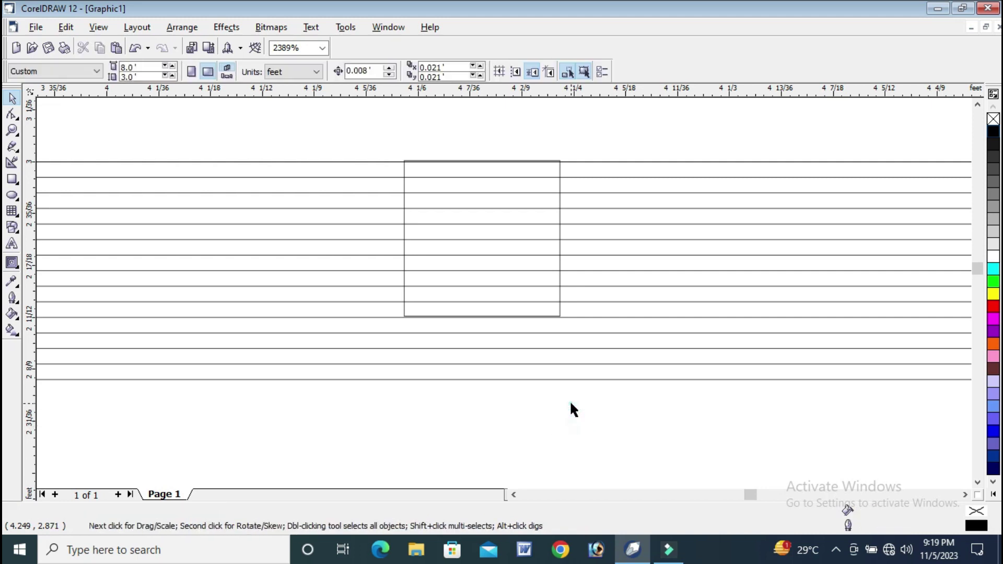
Step: Delete the leftover inner contour lines around the square, leaving a thin double border
left_click(570, 392)
key("Delete")
left_click(572, 363)
left_click(604, 304)
key("Delete")
left_click(605, 303)
key("Delete")
left_click(607, 278)
key("Delete")
key("Delete")
key("Delete")
key("Delete")
key("Delete")
key("Delete")
scroll(544, 140, "down", 3)
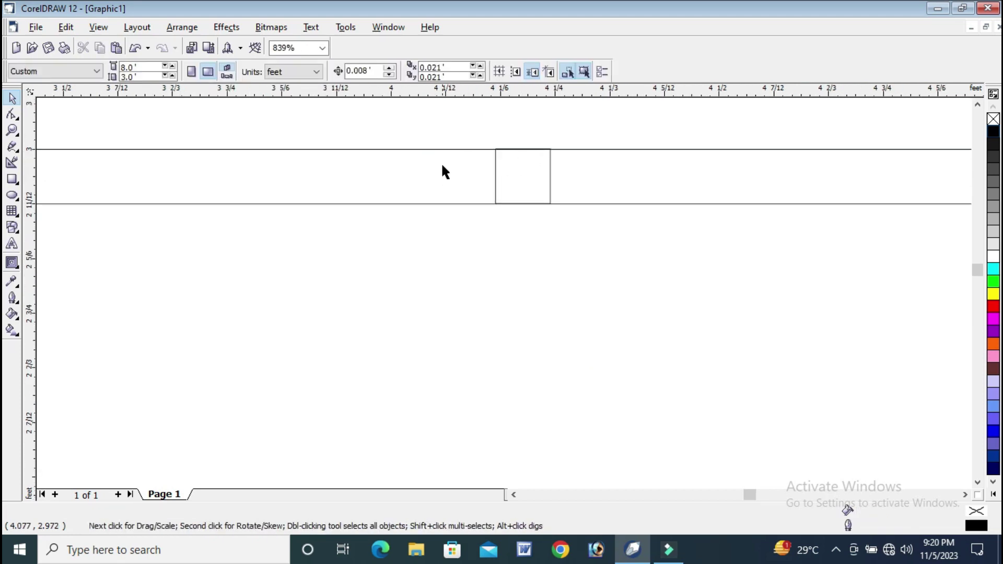
scroll(486, 136, "down", 7)
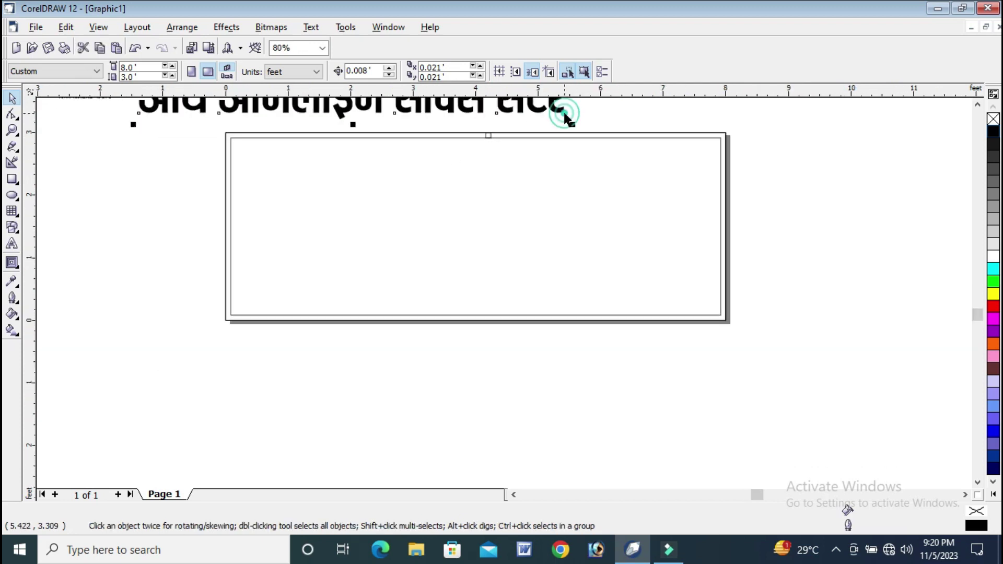
scroll(758, 142, "up", 2)
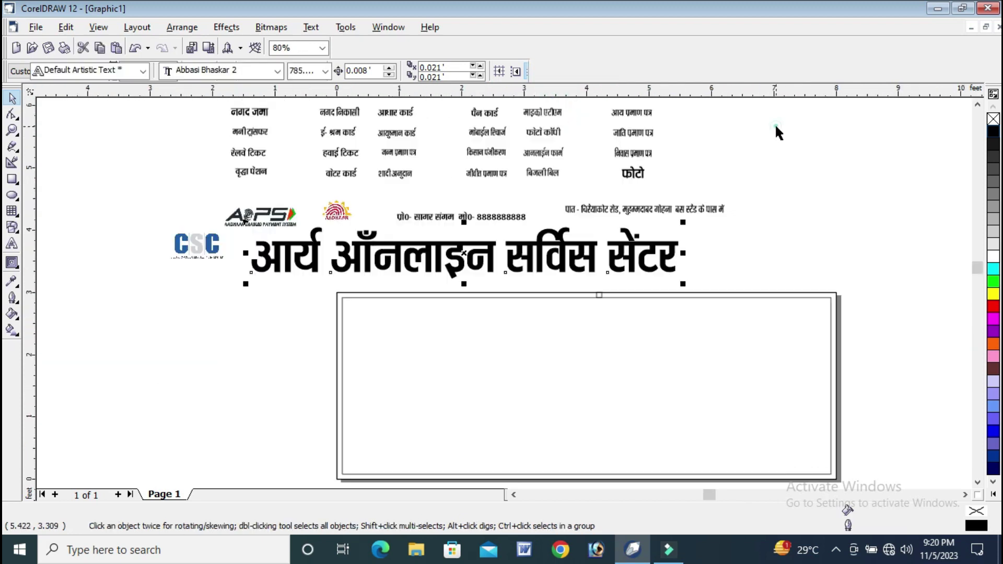
left_click(838, 298)
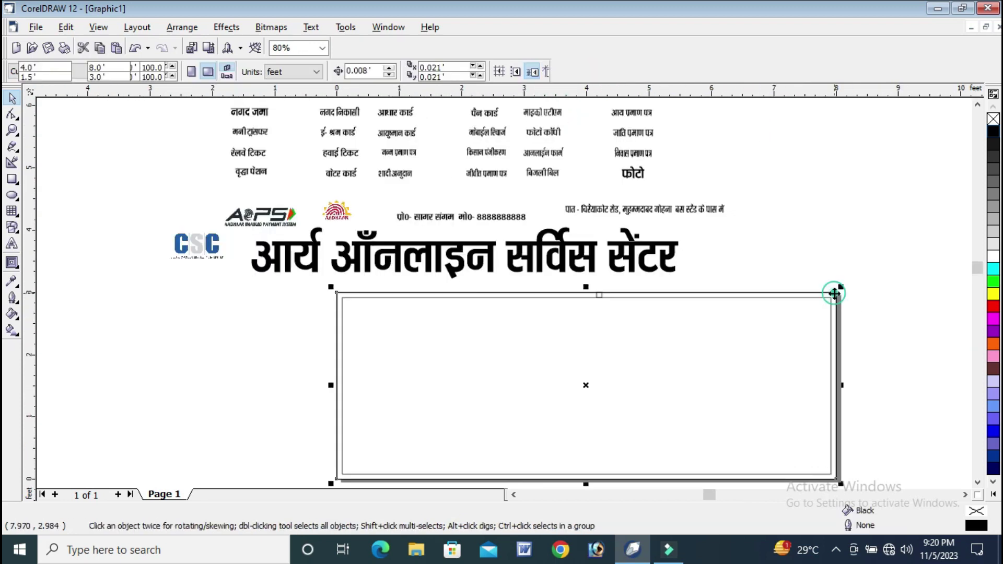
Step: Colour the frame deep navy blue with a white interior, then begin saving
left_click(993, 468)
left_click(887, 333)
left_click(798, 334)
left_click(994, 256)
left_click(823, 243)
left_click(781, 340)
left_click(824, 201)
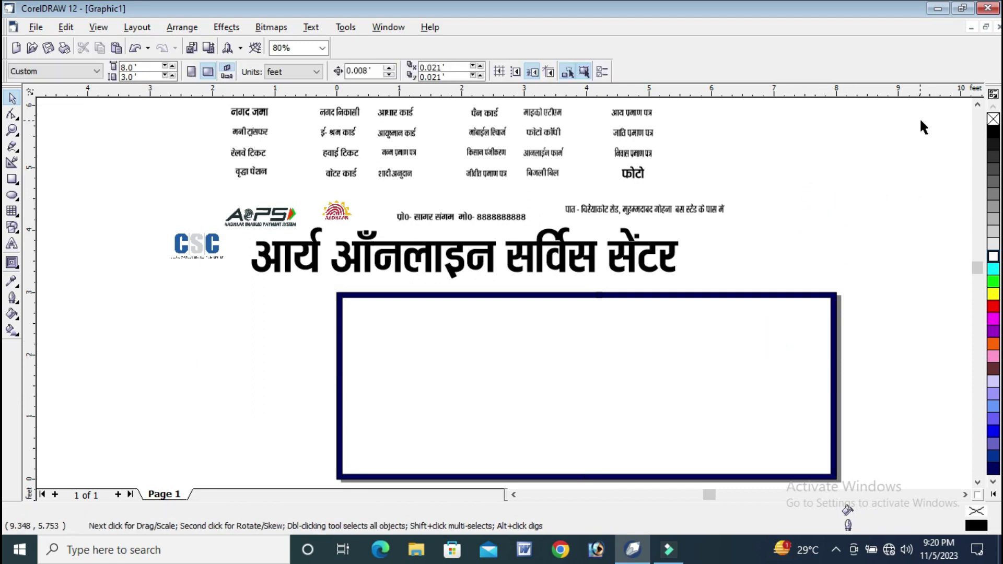
left_click(805, 186)
key("ctrl+s")
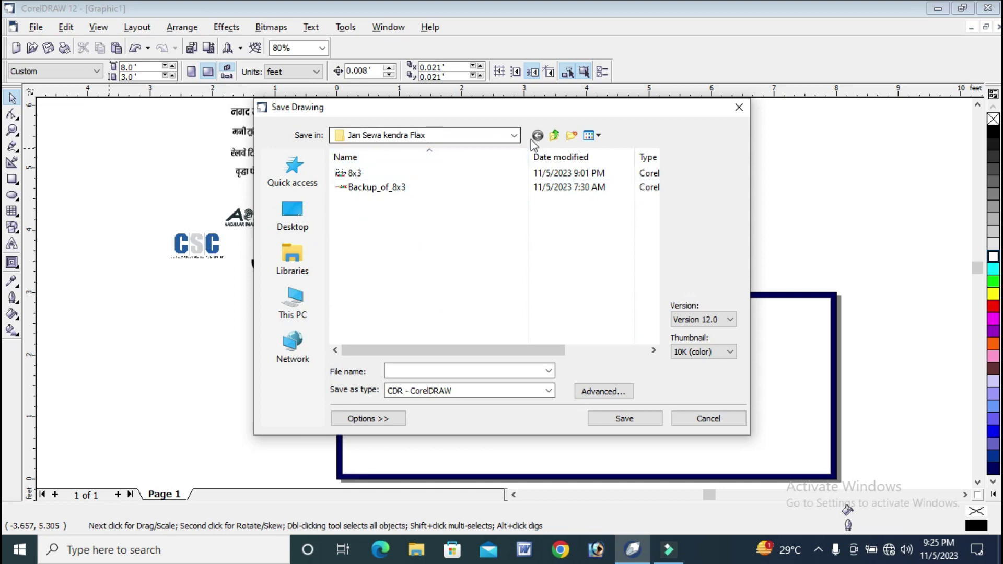
Step: Create a Desktop folder named '8x3' and save the drawing there as Graphic1.CDR
left_click(307, 222)
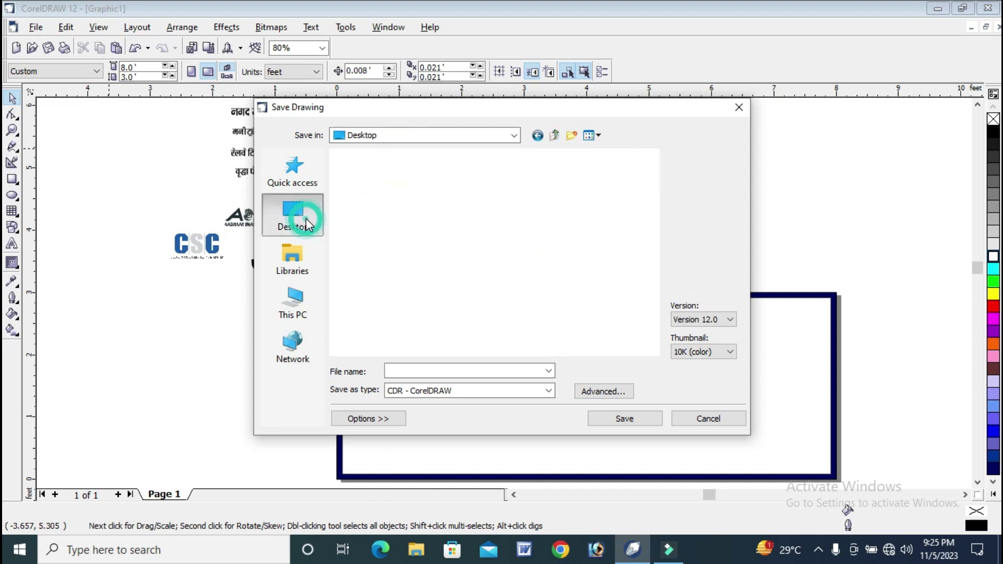
left_click(572, 136)
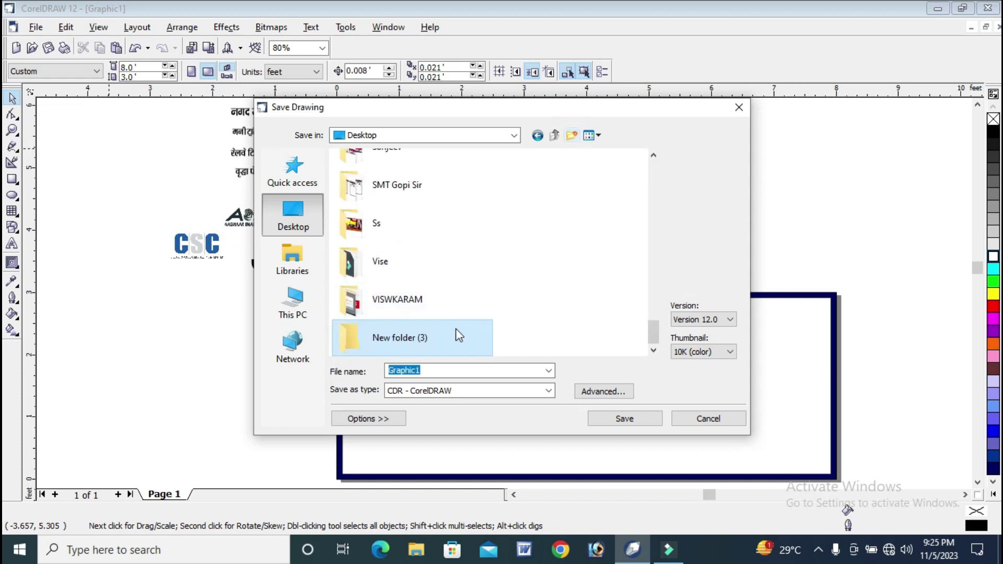
right_click(441, 350)
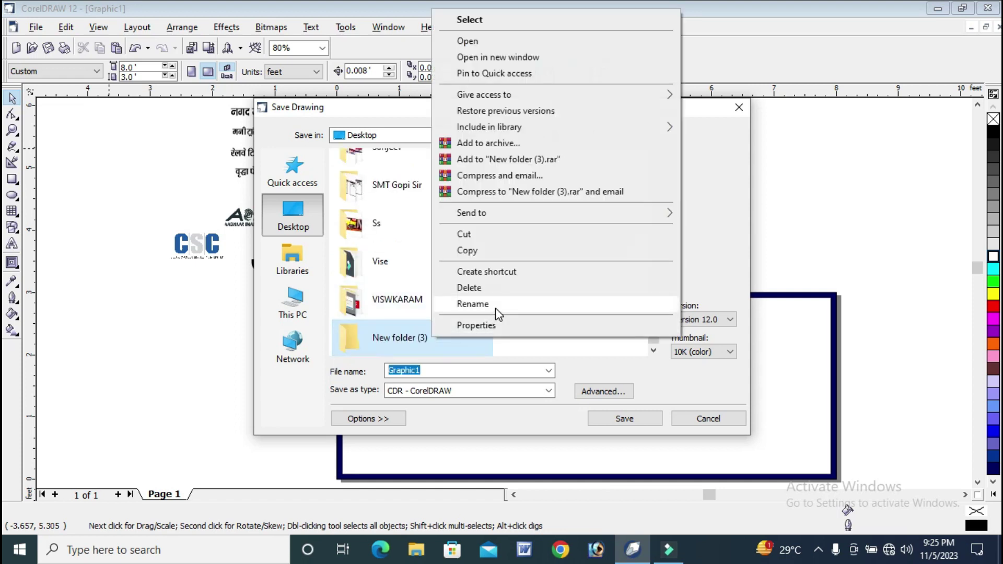
left_click(494, 305)
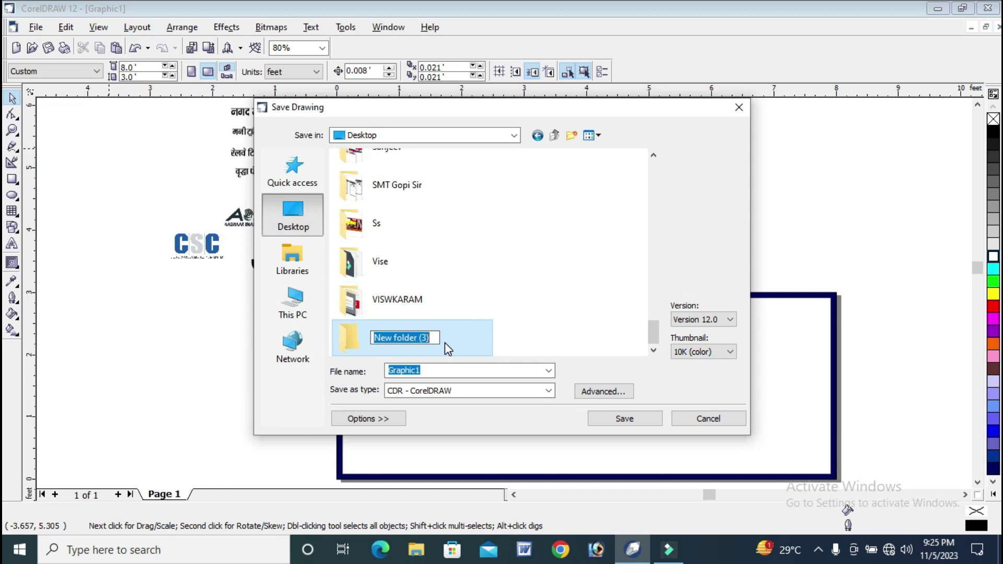
type("8x3")
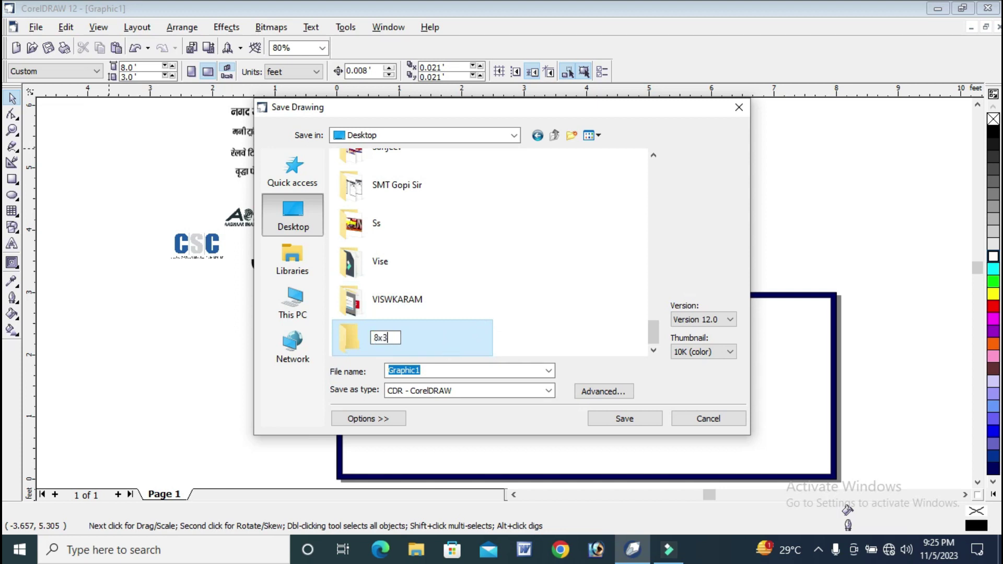
left_click(427, 332)
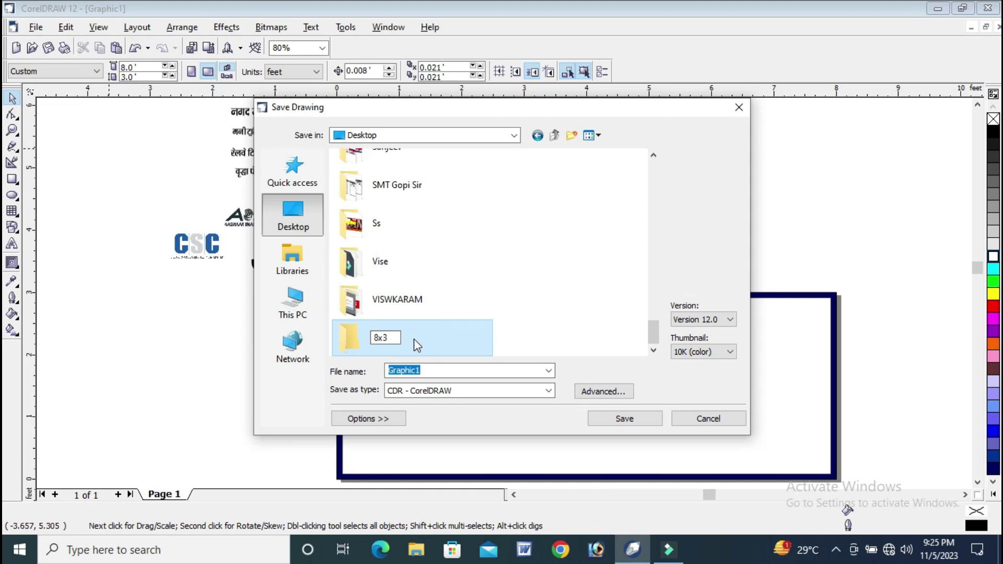
key("Return")
key("Return")
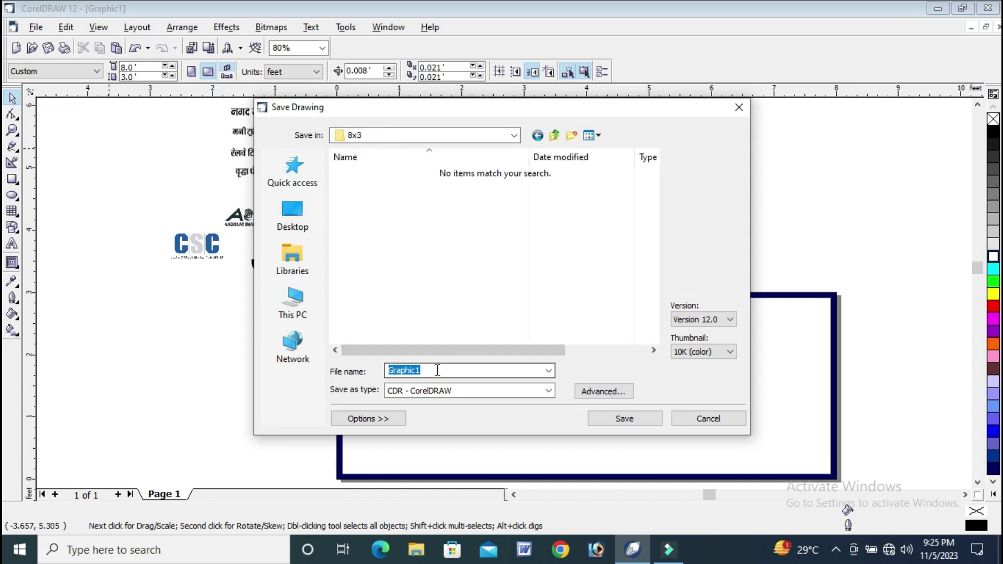
left_click(625, 419)
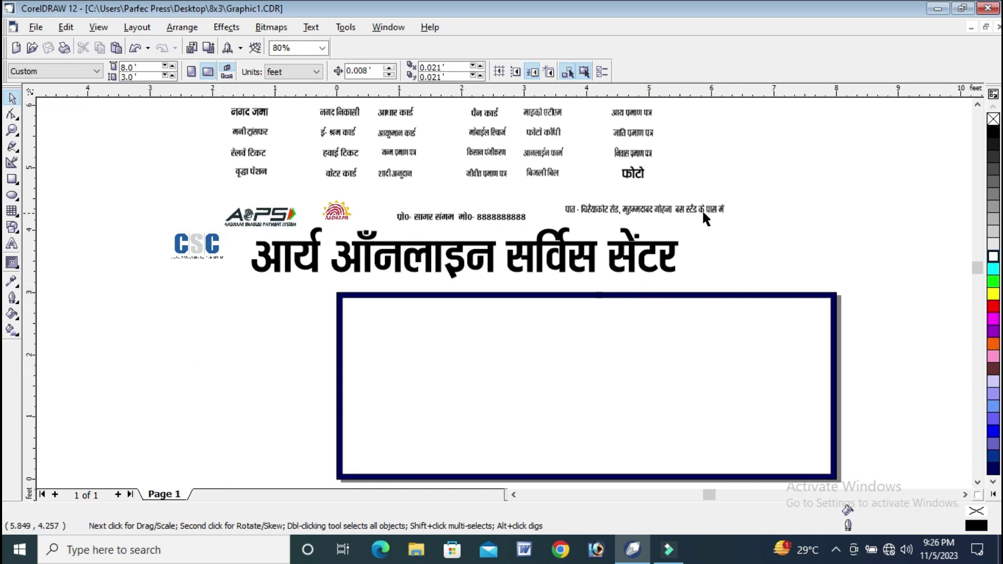
Step: Move the heading, address line and contact line into the navy-bordered box
left_click(611, 251)
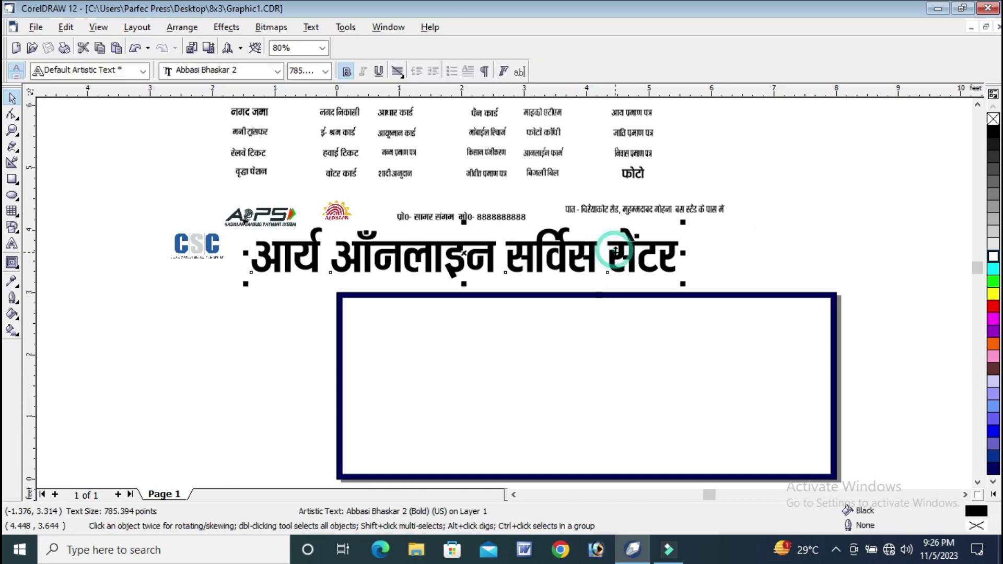
left_click_drag(616, 252, 637, 253)
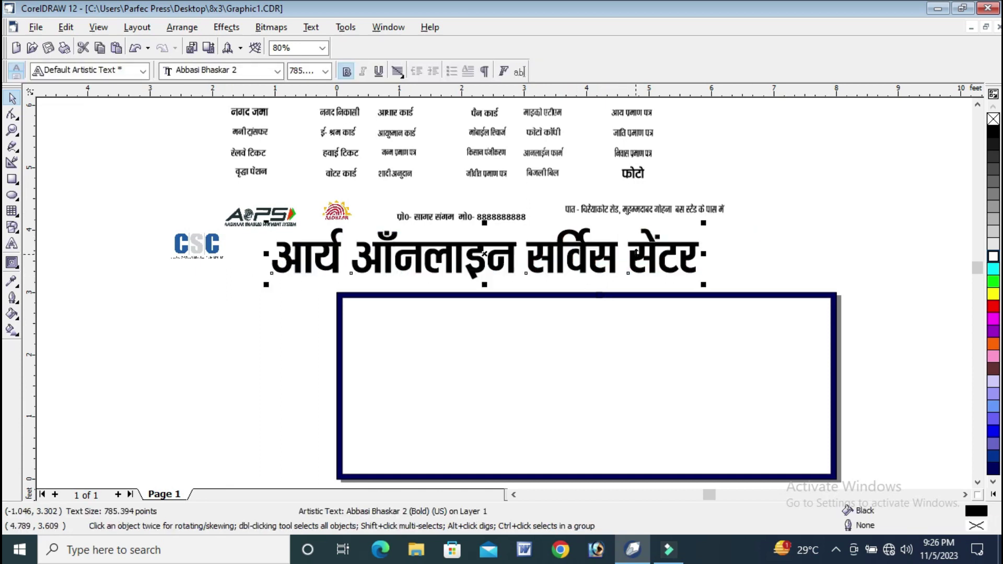
left_click_drag(637, 252, 737, 333)
left_click(847, 173)
left_click_drag(645, 214, 659, 246)
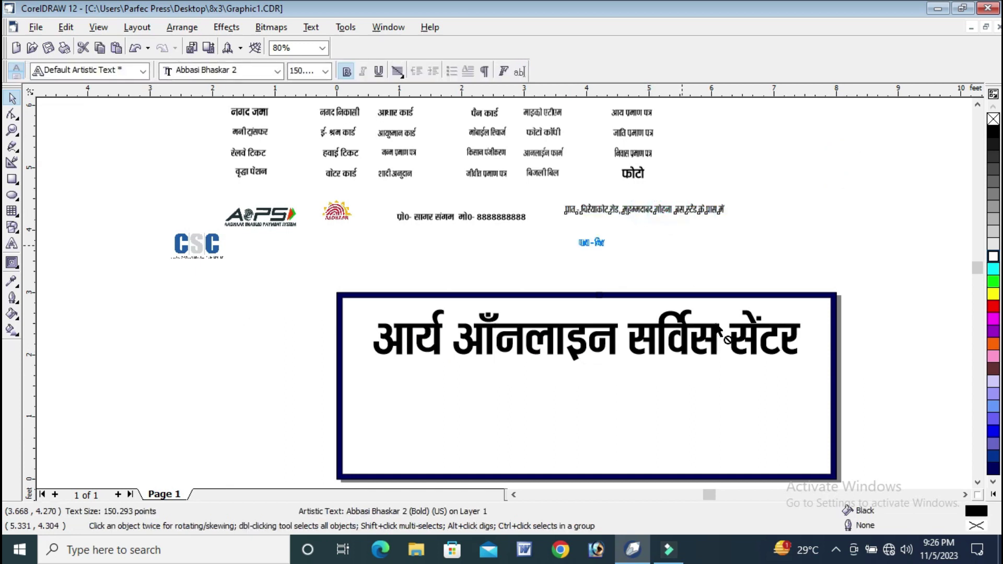
left_click_drag(720, 329, 715, 376)
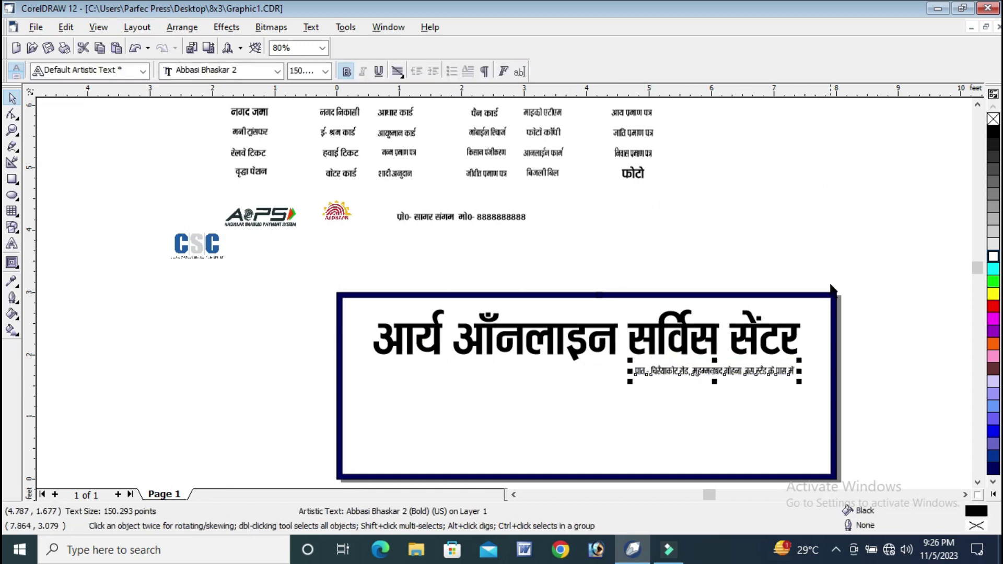
left_click(463, 220)
left_click_drag(463, 219, 659, 285)
left_click(975, 104)
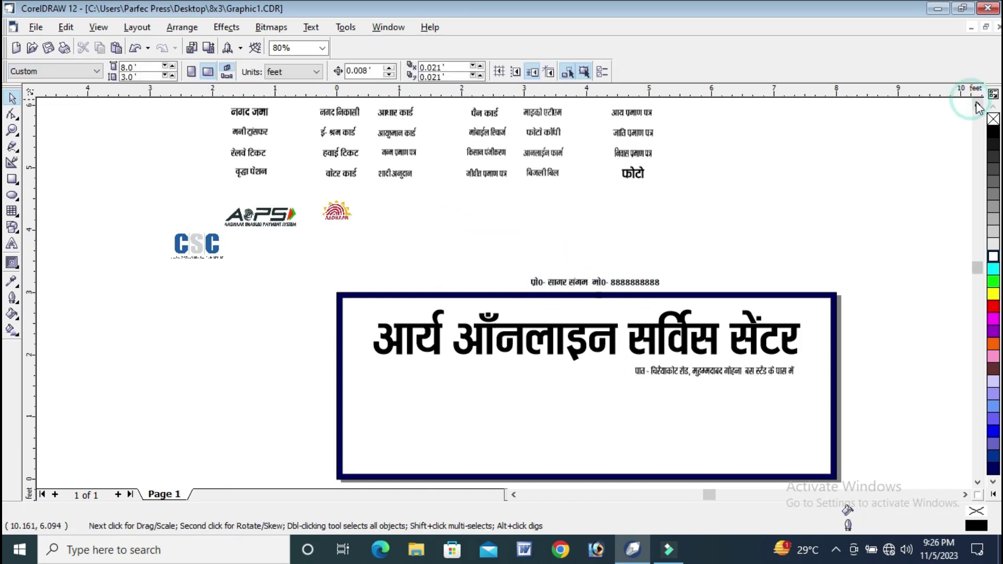
Step: Move the grid of service names inside the box and fit everything in view
scroll(979, 107, "up", 2)
left_click_drag(152, 142, 670, 262)
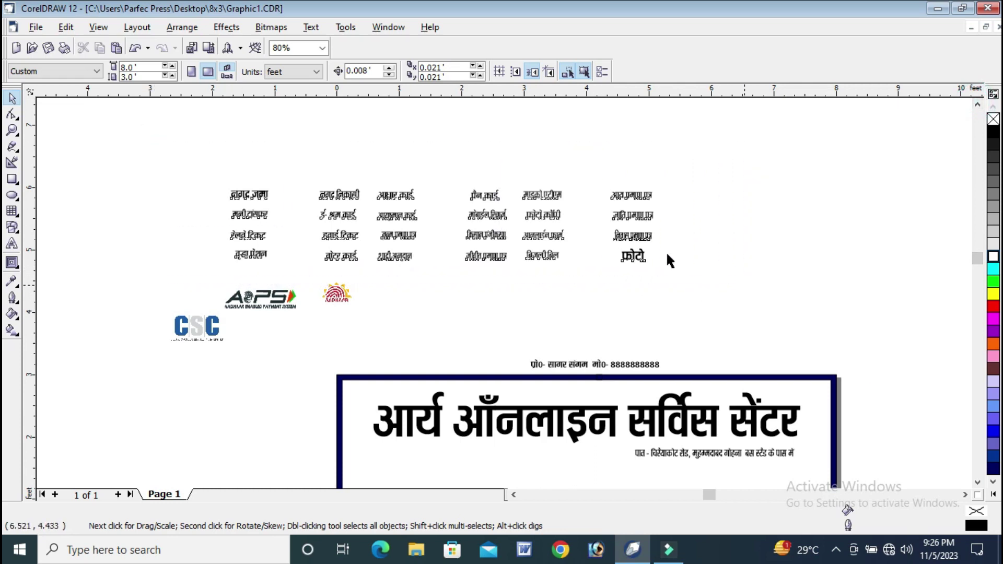
left_click_drag(632, 215, 753, 457)
scroll(741, 451, "down", 1)
left_click(978, 481)
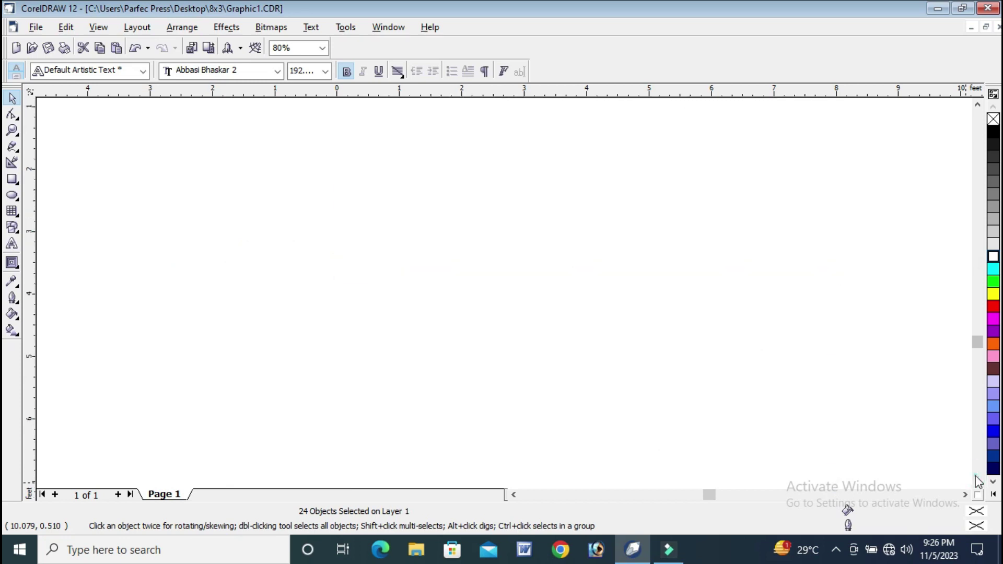
key("F4")
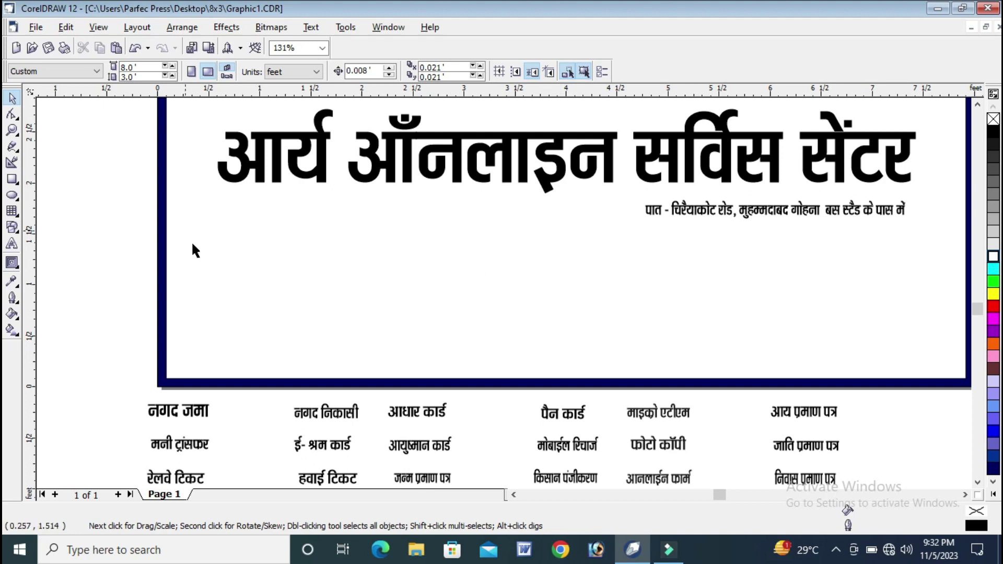
Step: Select all 24 service labels to apply the Abbasi Bhaskar 2 font
left_click(396, 421)
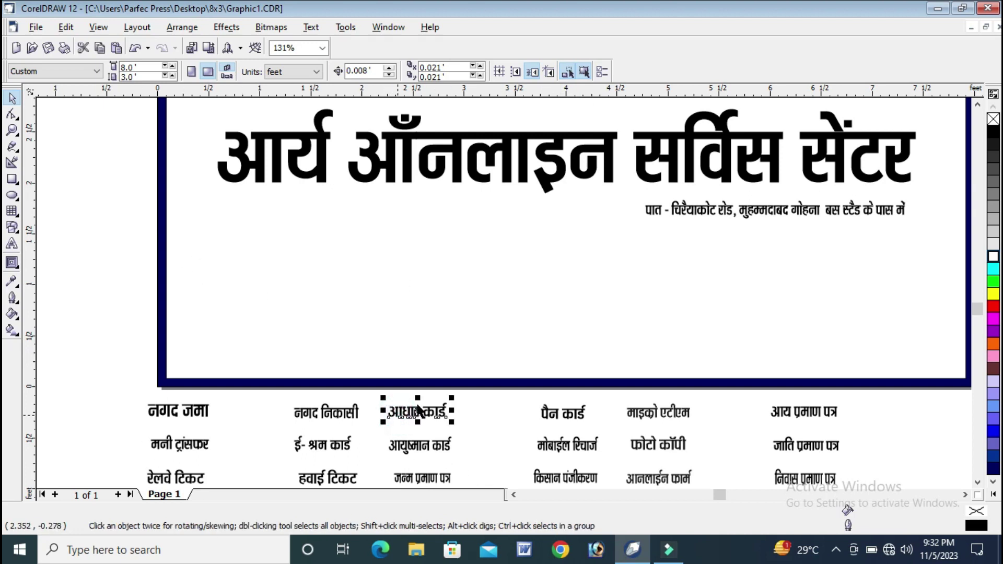
scroll(118, 381, "down", 2)
key("ctrl+a")
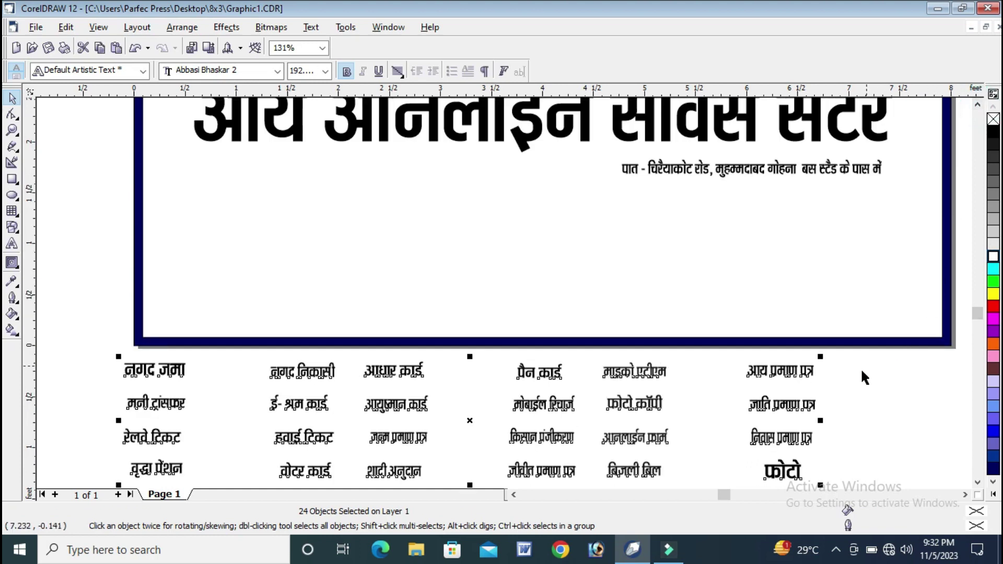
left_click(898, 382)
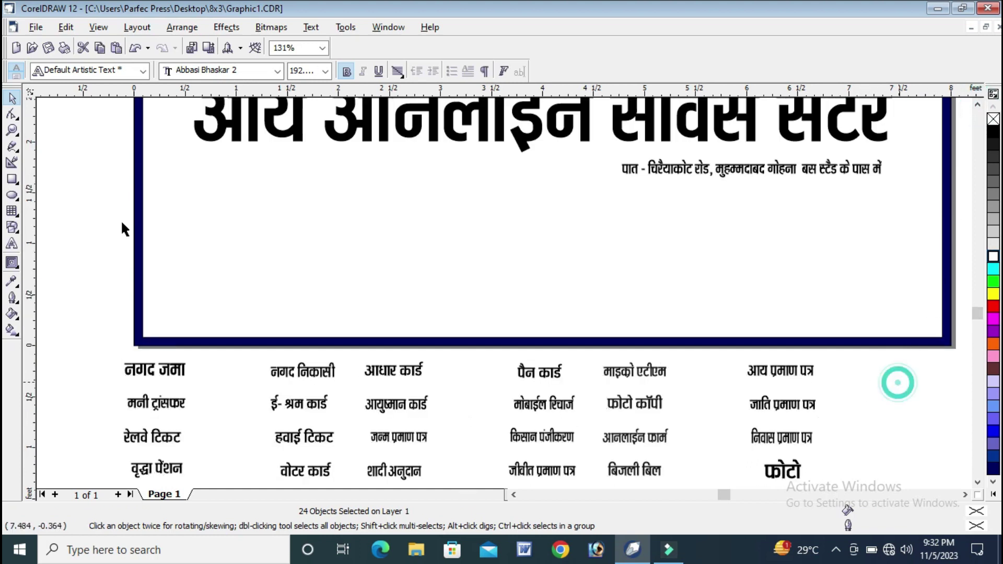
left_click(12, 180)
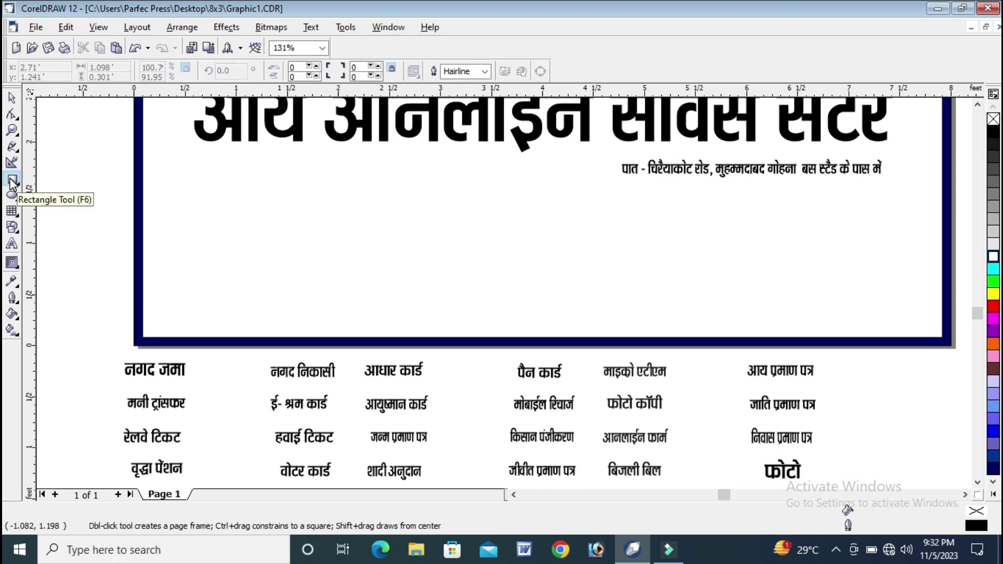
Step: Draw a rectangle in the header's left side and round its corners fully into a pill
mouse_move(147, 181)
left_mouse_down()
mouse_move(315, 213)
mouse_move(293, 220)
left_mouse_up()
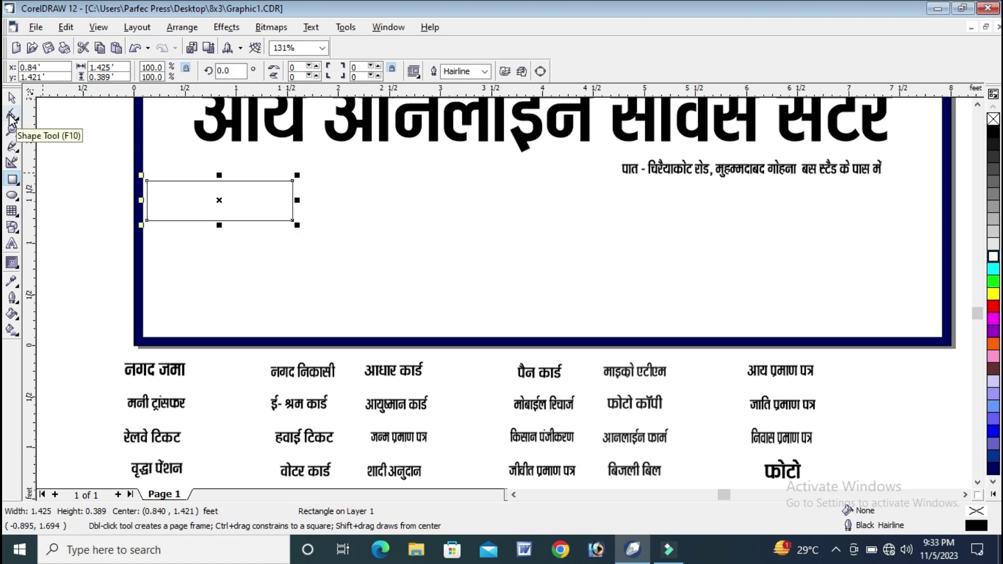
left_click(11, 114)
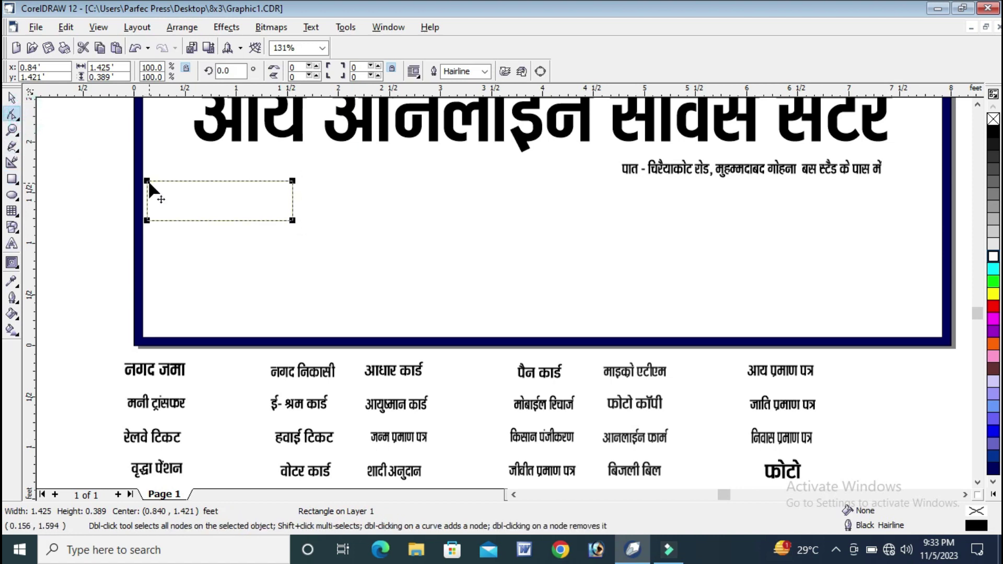
left_click_drag(146, 181, 303, 274)
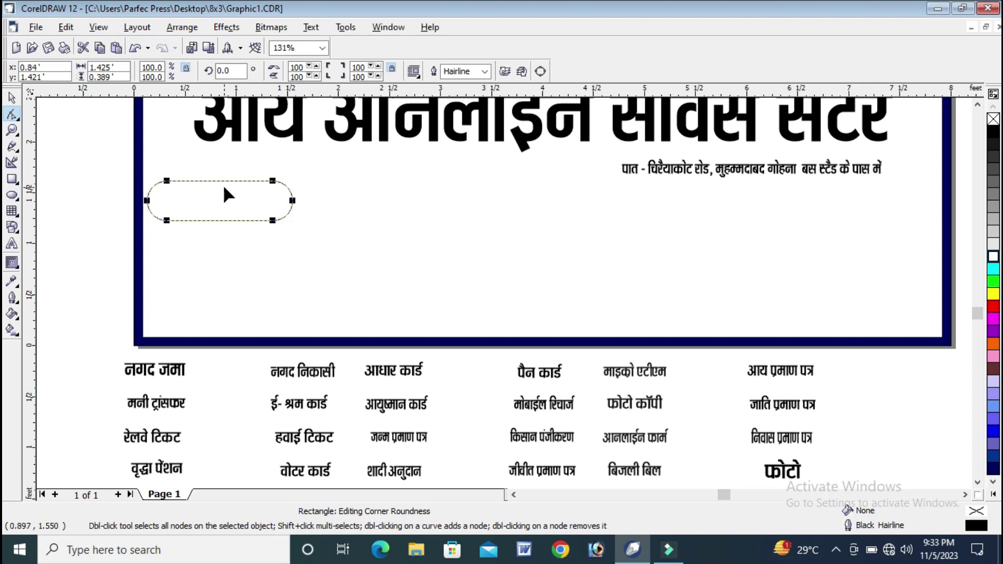
Step: Draw a circle over the pill's right end, nudge it into place, and zoom in on both
left_click(11, 196)
left_click_drag(260, 171, 302, 219)
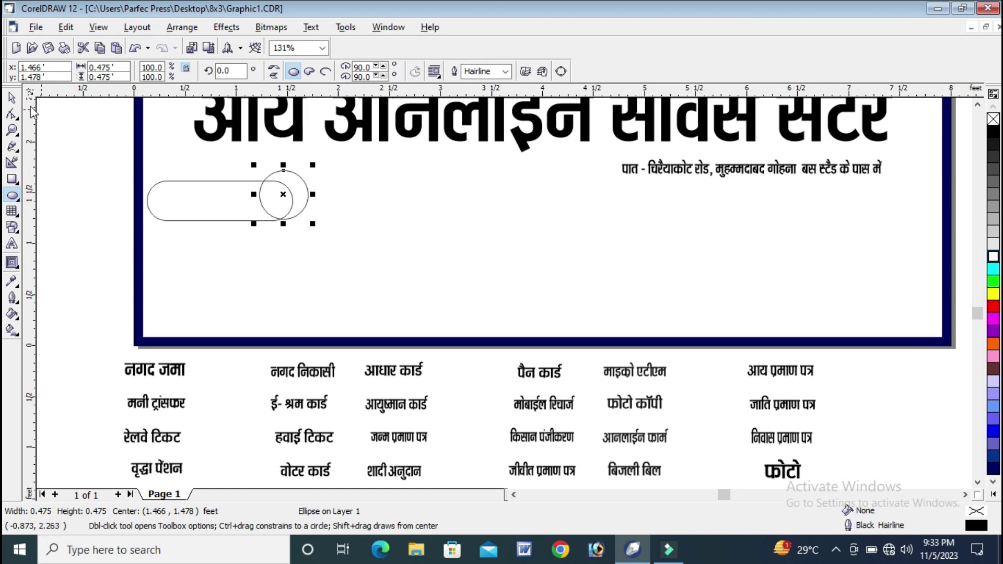
left_click(11, 99)
left_click_drag(304, 195, 292, 194)
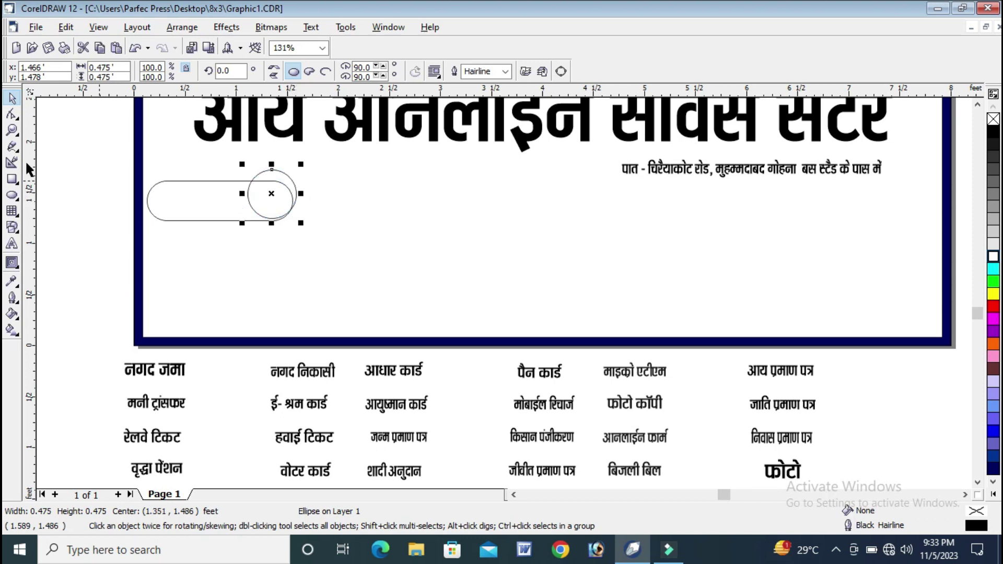
left_click(12, 130)
left_click_drag(117, 150, 285, 230)
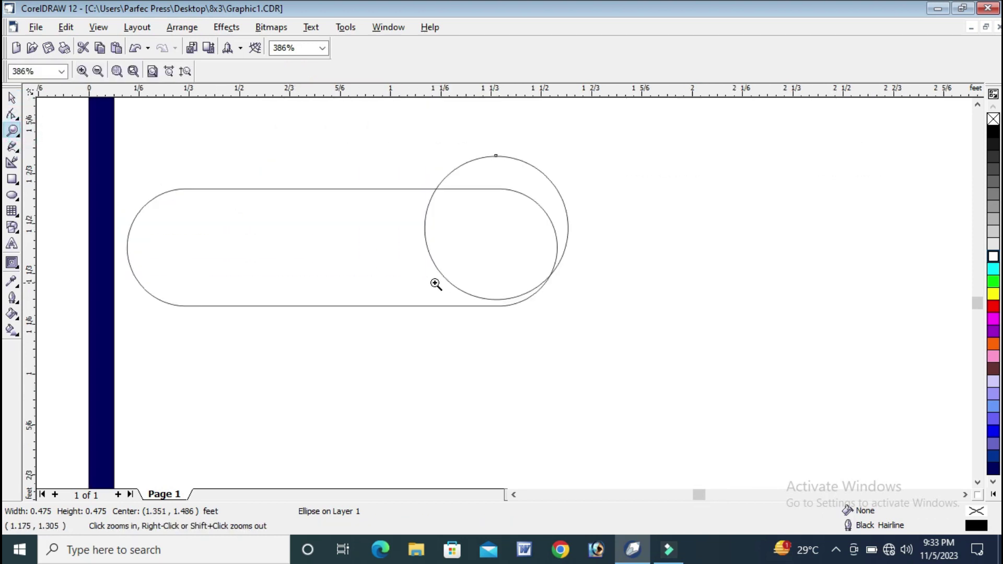
Step: Nudge the circle down, trim it from the pill's right end, then delete the circle
left_click_drag(68, 131, 731, 364)
left_click(12, 98)
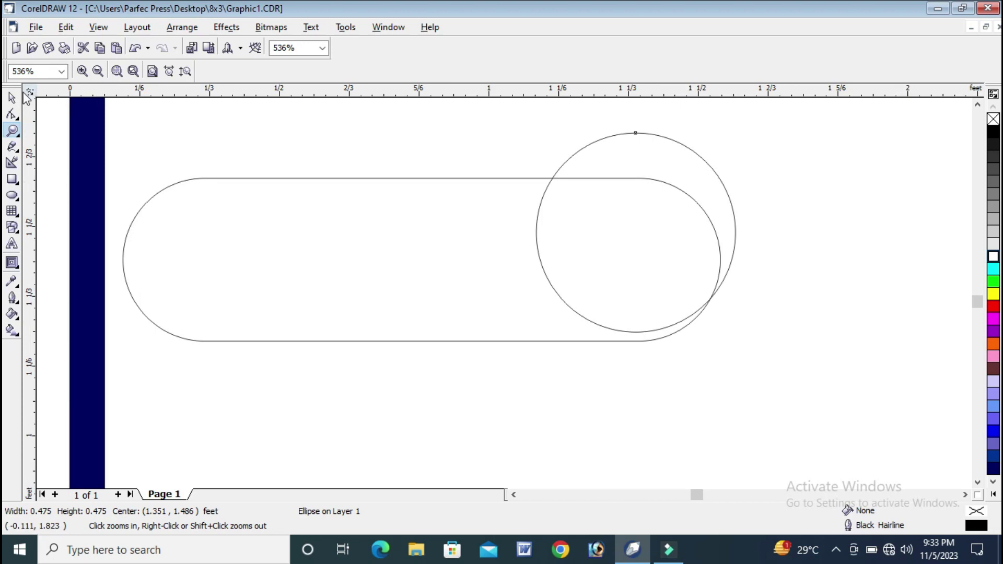
left_click_drag(645, 217, 649, 226)
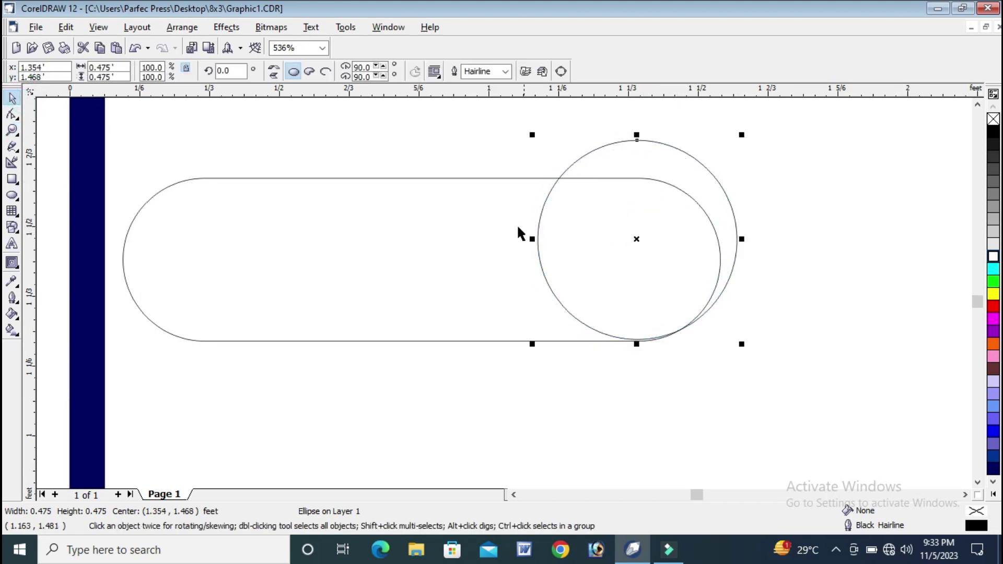
left_click(385, 240, "shift")
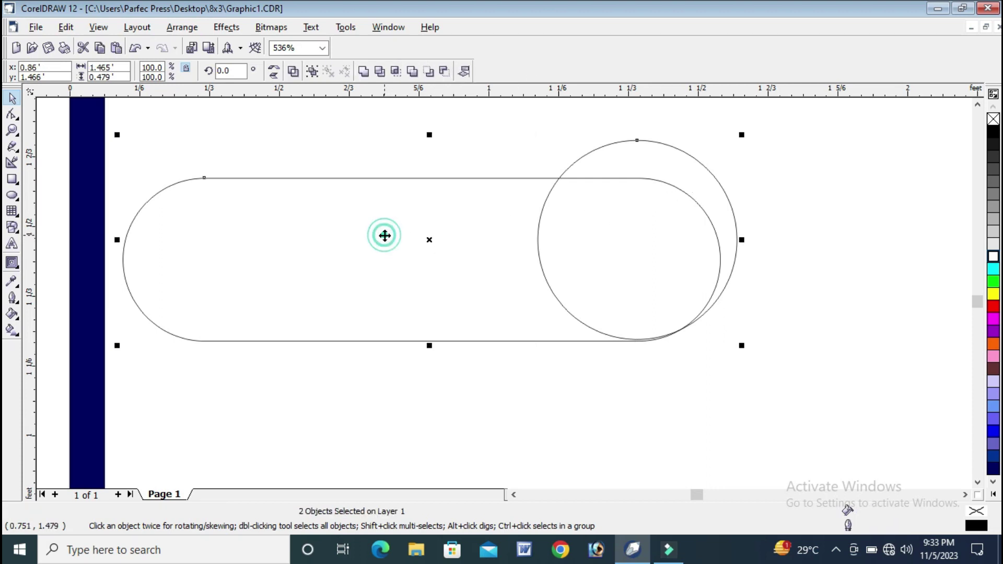
left_click(386, 73)
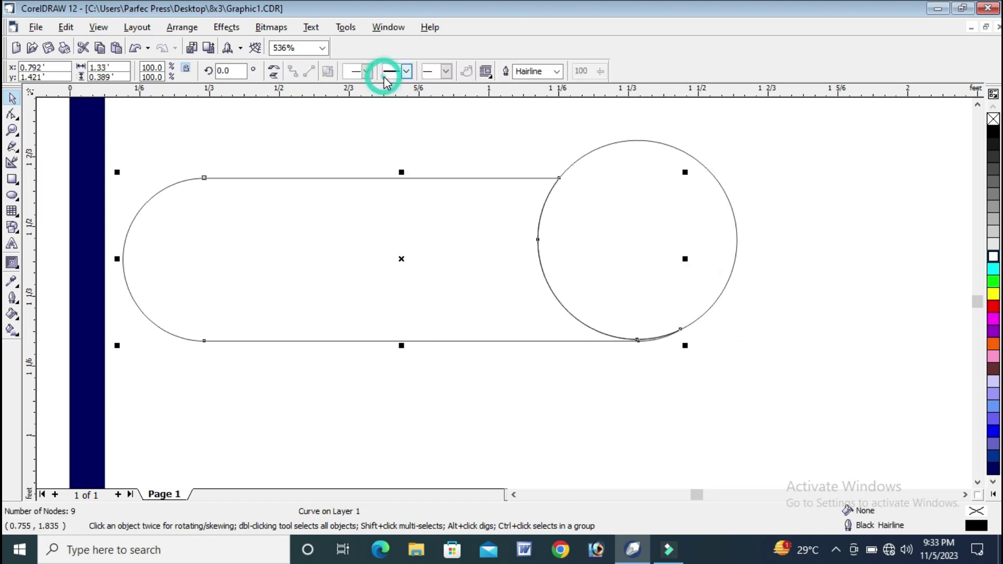
left_click(748, 180)
left_click(662, 210)
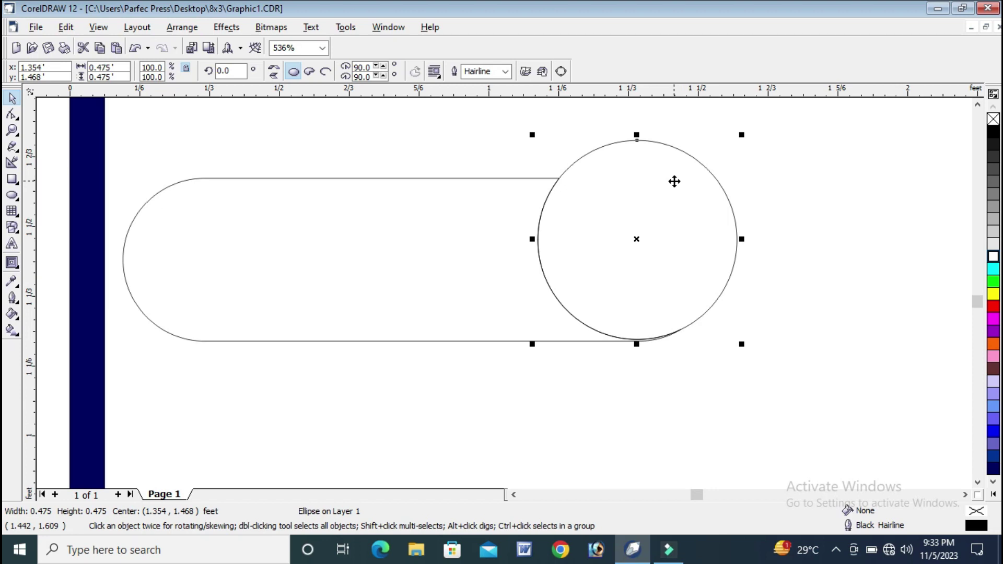
key("Delete")
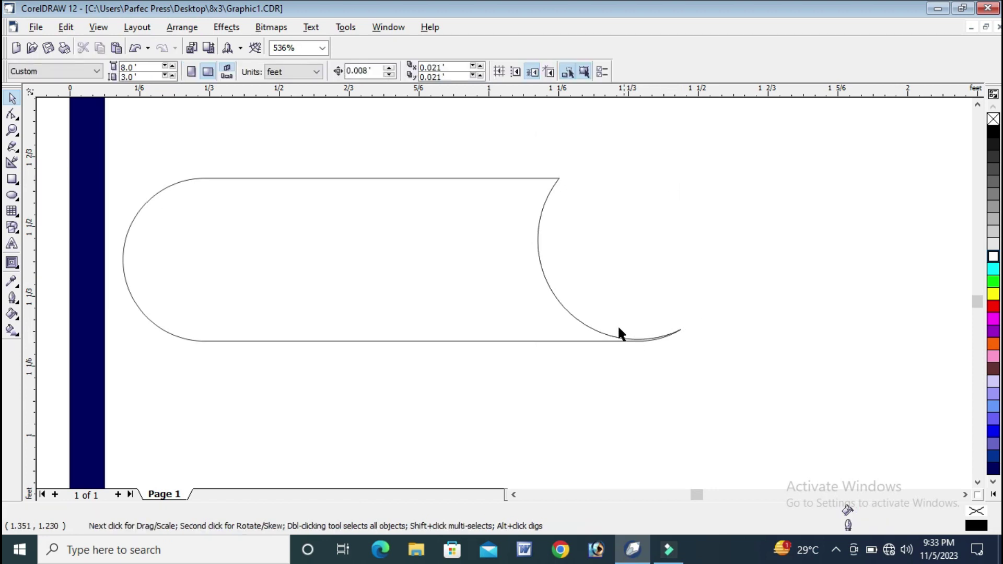
Step: Drag the trimmed tab's bottom-right end node outward and pull a tail node upward to smooth it
left_click(517, 293)
left_click(12, 114)
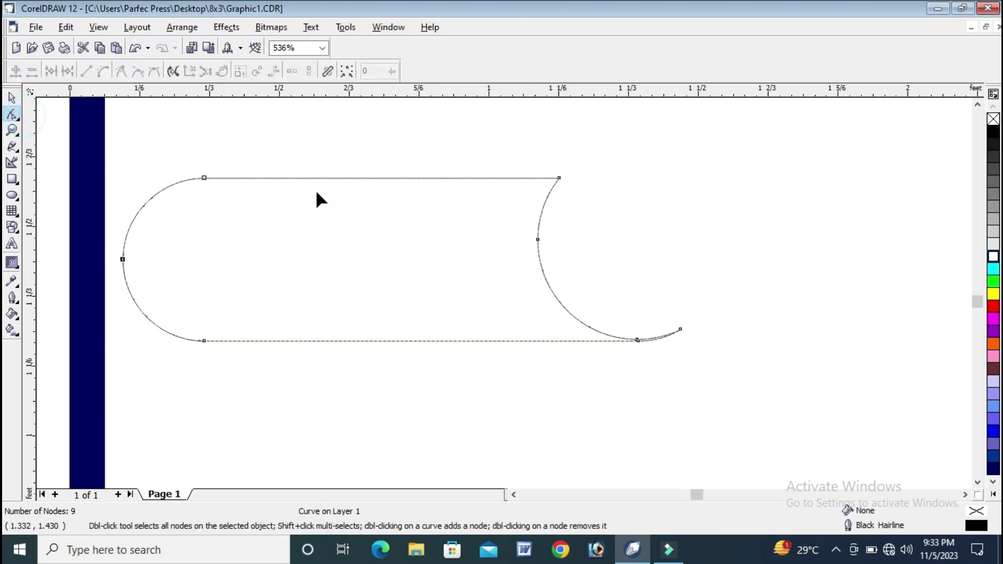
left_click_drag(685, 329, 728, 319)
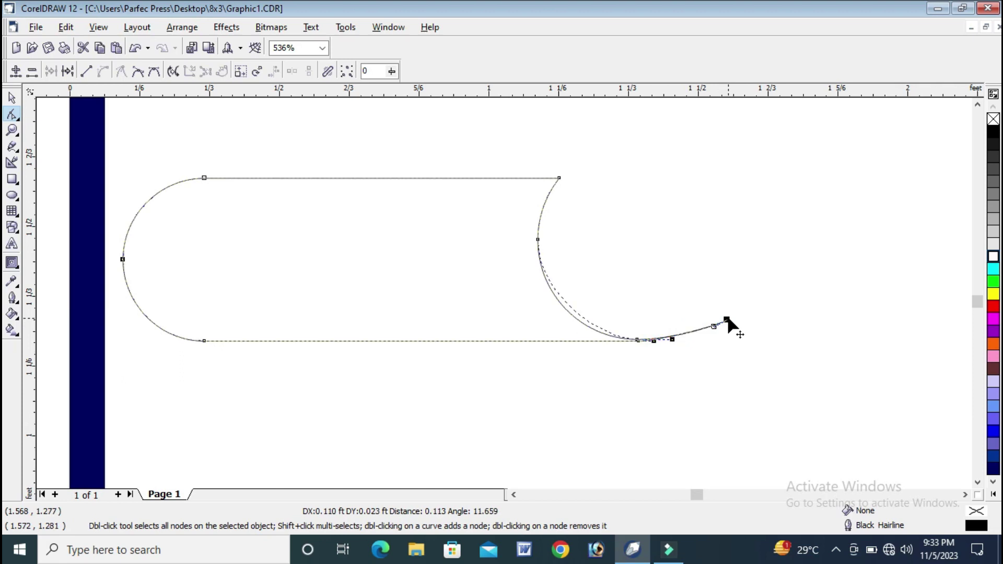
left_click(12, 98)
left_click(56, 162)
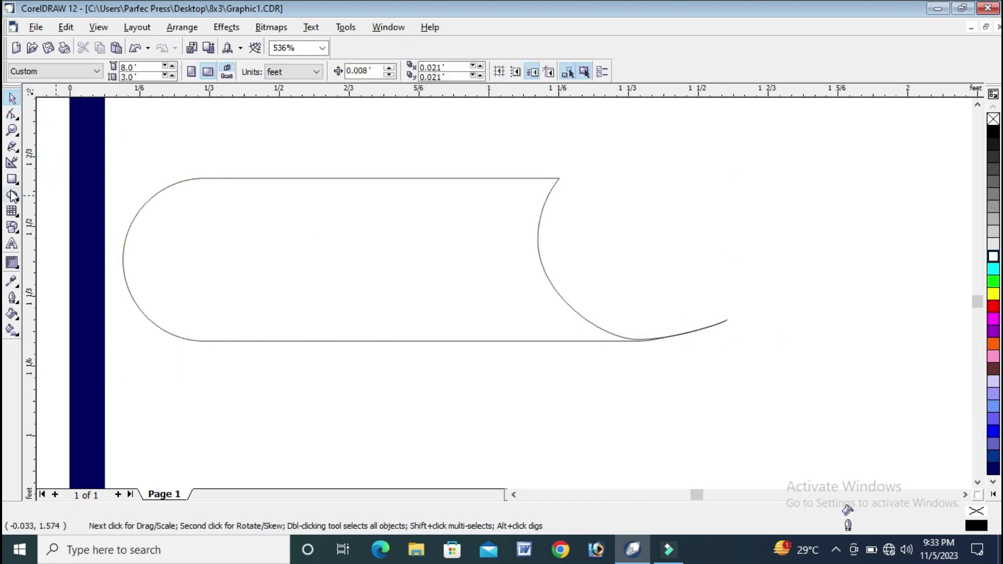
left_click(12, 129)
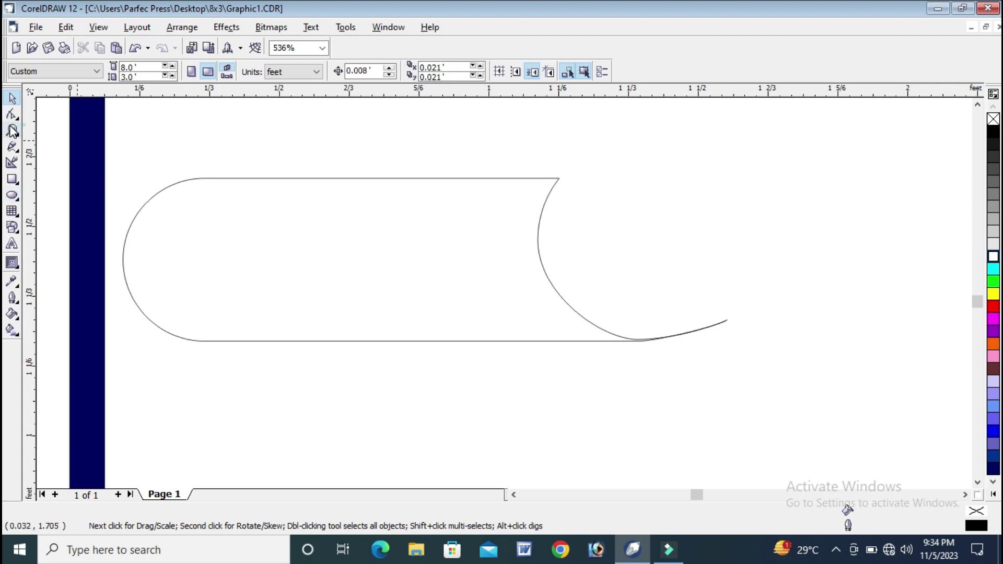
left_click_drag(442, 249, 531, 296)
left_click_drag(330, 234, 686, 402)
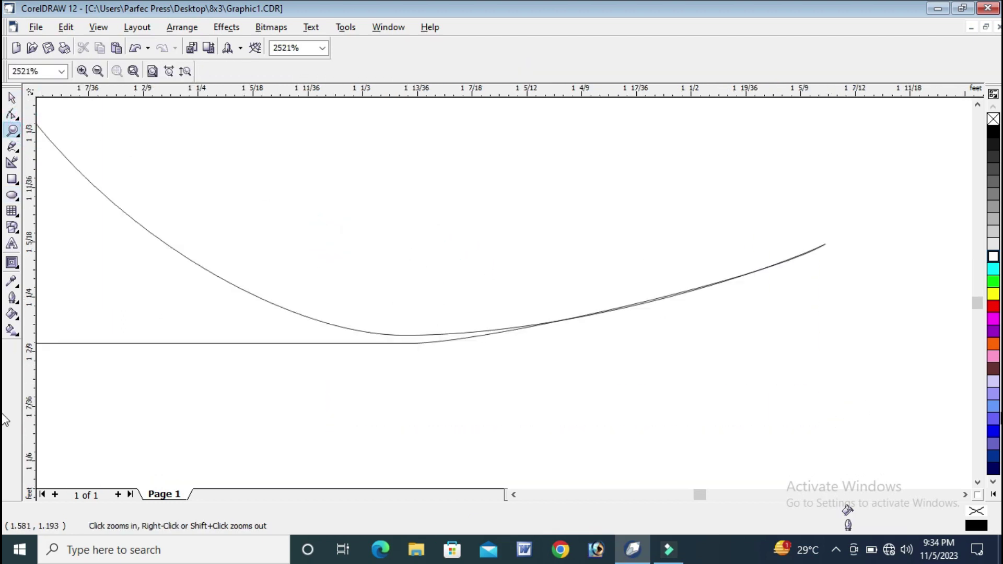
left_click(12, 114)
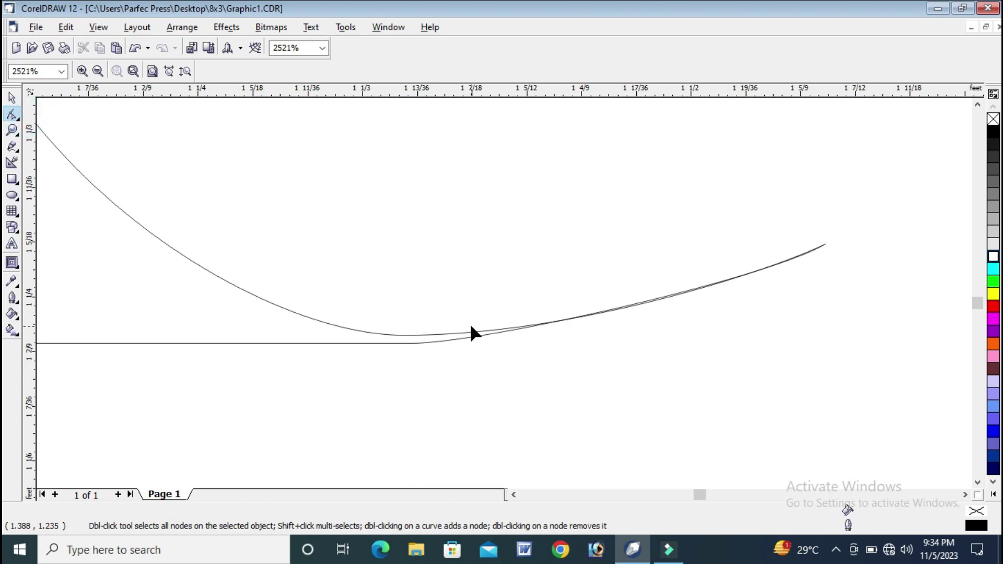
left_click(463, 337)
left_click_drag(405, 335, 431, 324)
Step: Adjust the tail's bottom and end nodes, undoing one edit, so the tip tapers upward
scroll(815, 335, "down", 1)
scroll(831, 341, "down", 8)
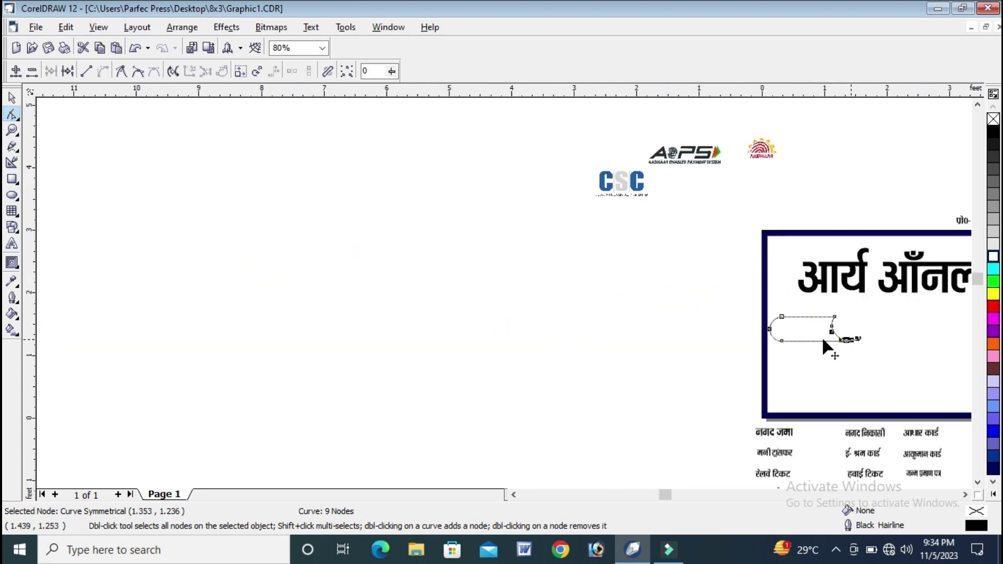
left_click(11, 130)
left_click_drag(699, 273, 896, 369)
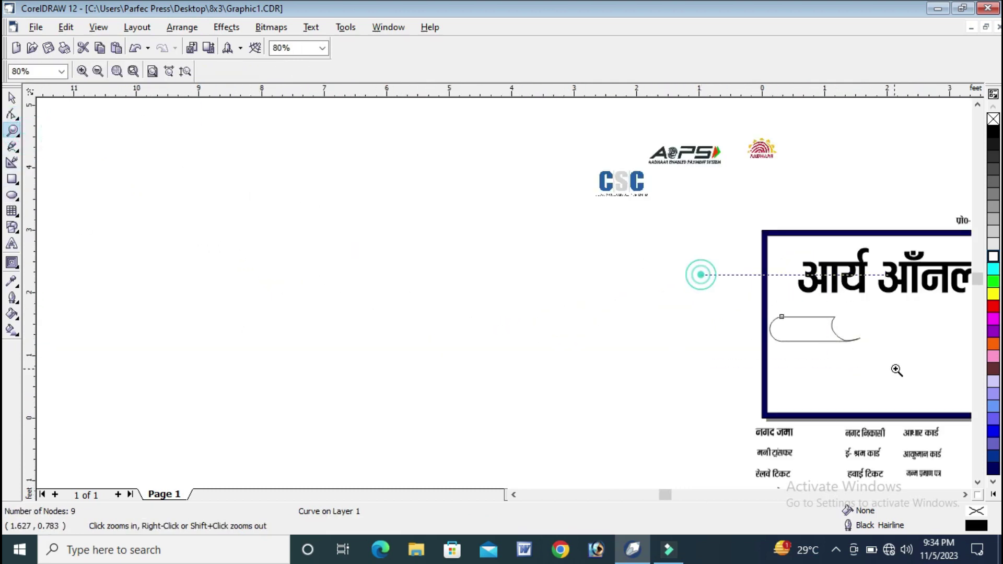
left_click_drag(277, 215, 831, 418)
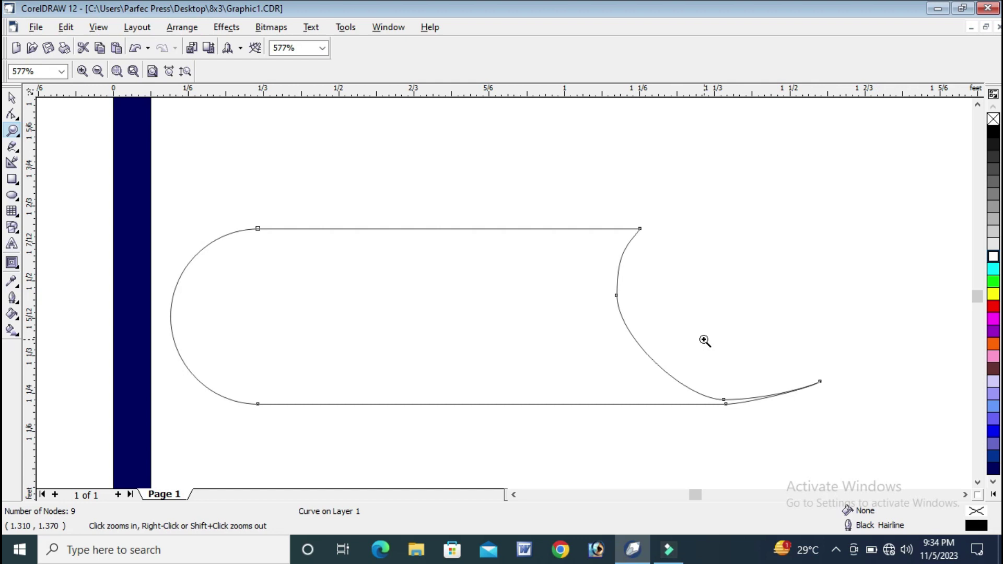
left_click(14, 115)
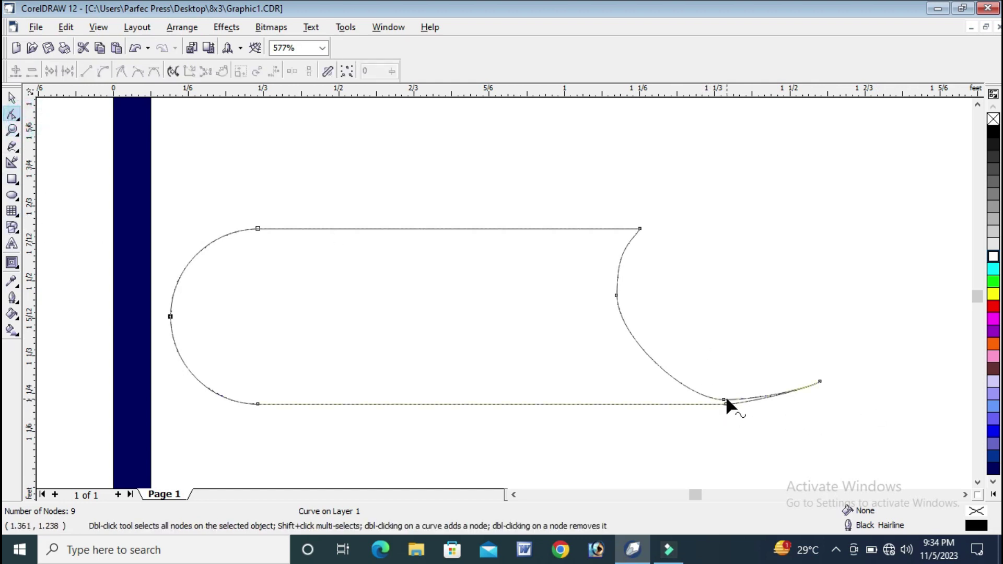
left_click_drag(724, 400, 696, 397)
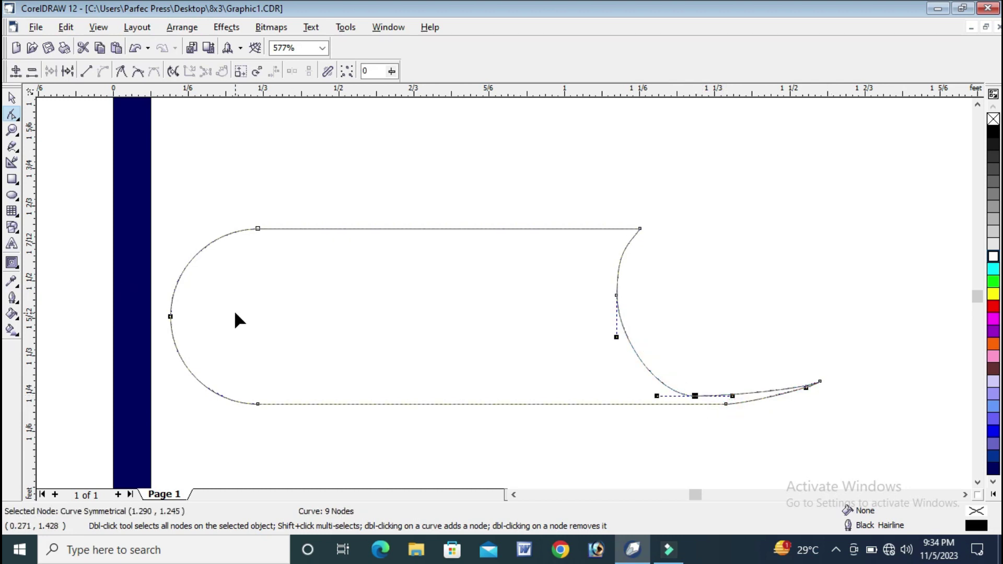
key("ctrl+z")
key("ctrl+z")
key("ctrl+z")
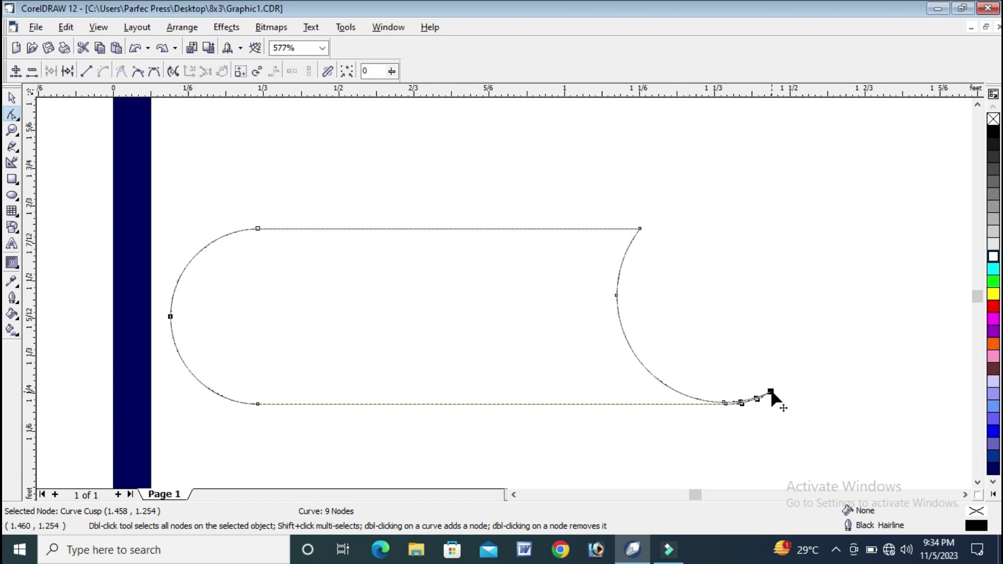
left_click_drag(778, 392, 791, 393)
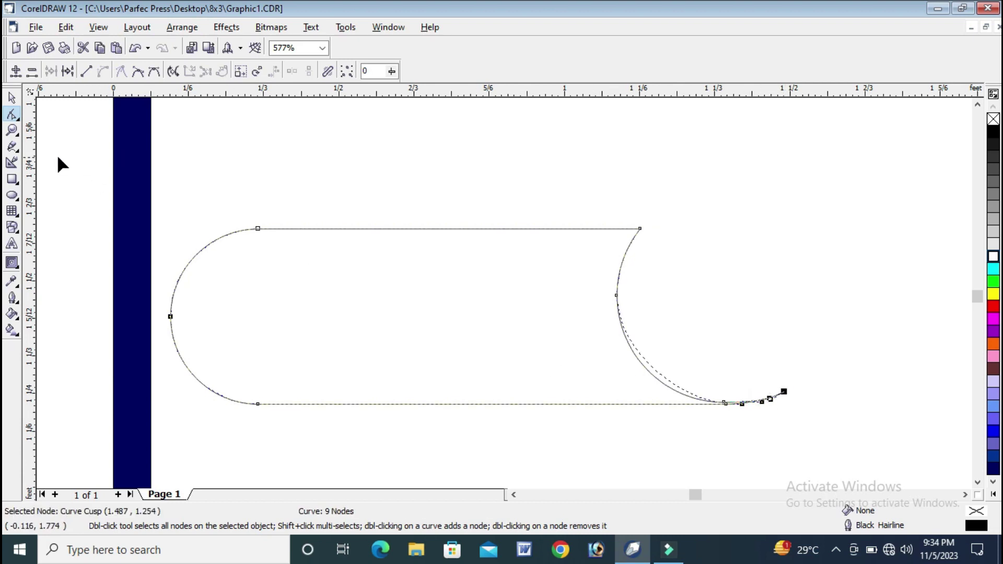
left_click(13, 100)
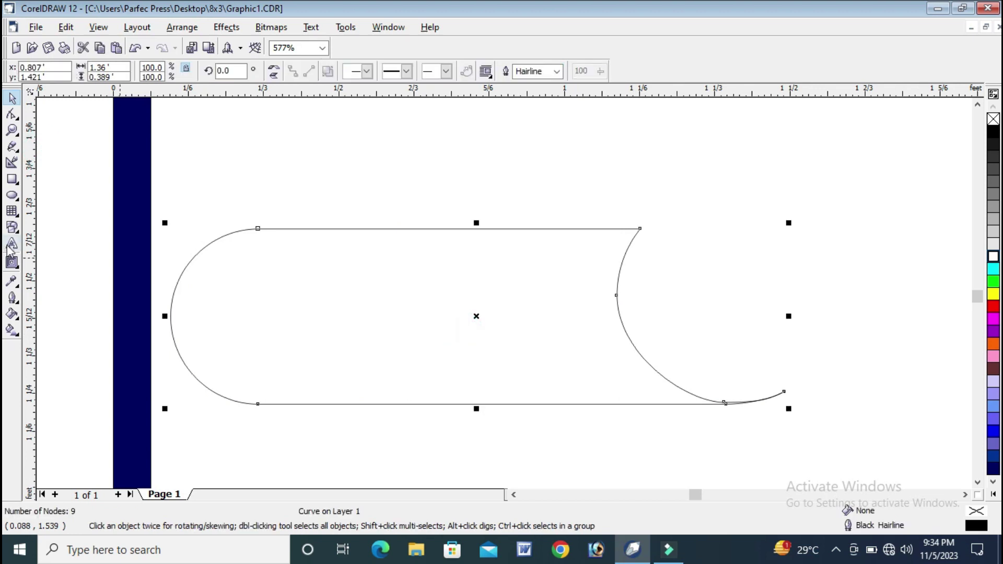
Step: Draw a circle by the tab's curled end, shrink it to 72% and nudge it into the notch
left_click(12, 196)
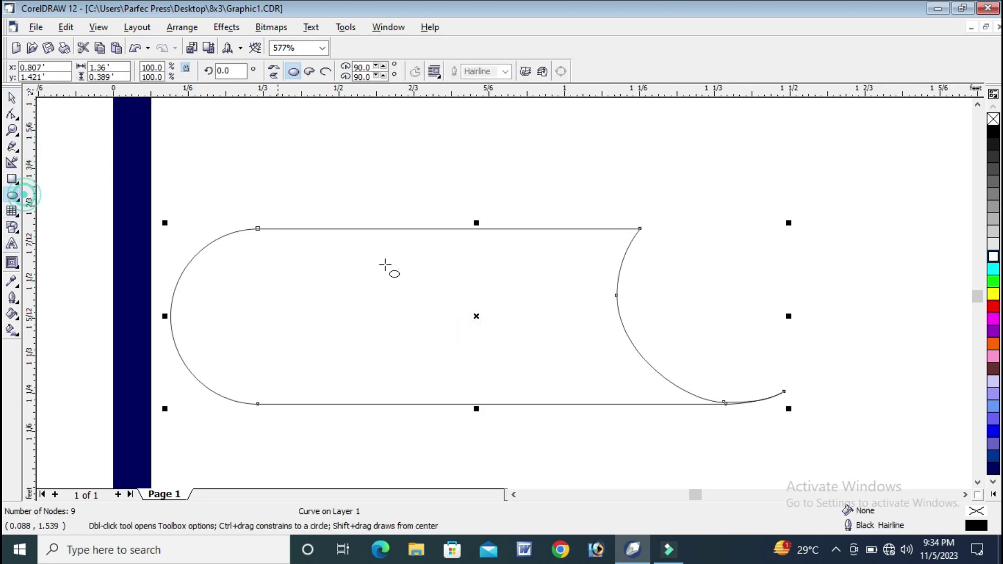
left_click_drag(679, 247, 761, 359)
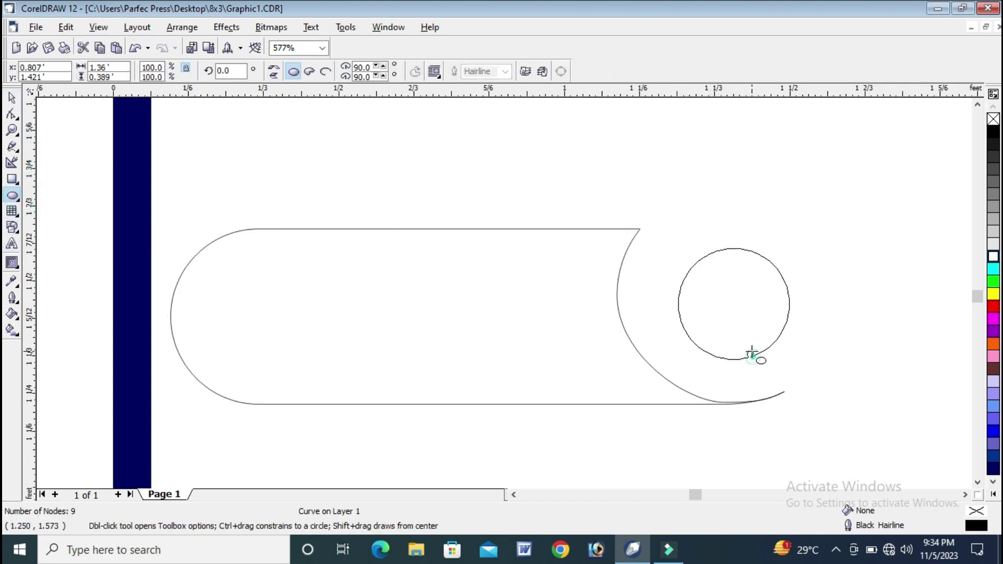
left_click(752, 353)
left_click(12, 98)
left_click(751, 284)
left_click_drag(798, 240, 777, 259)
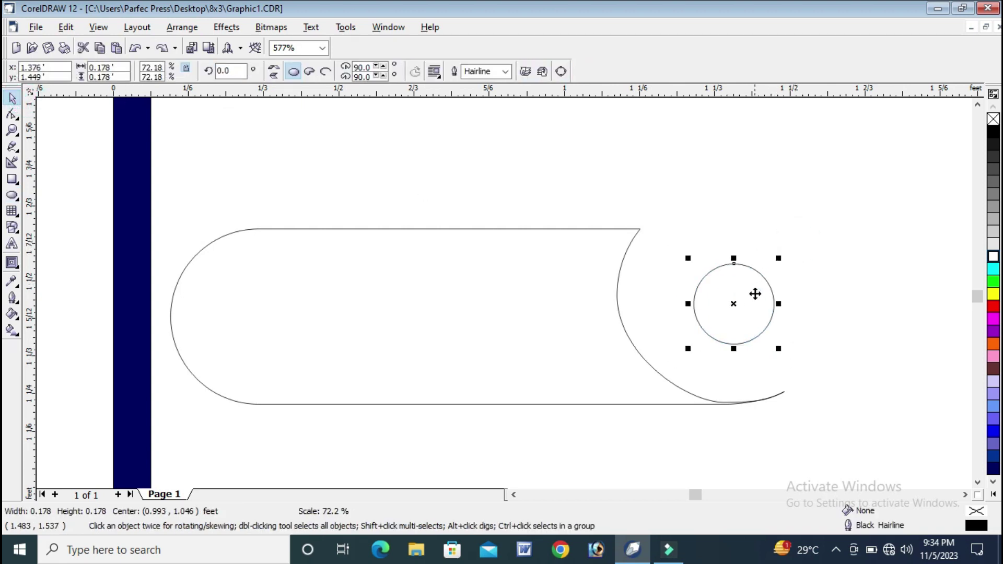
left_click_drag(741, 303, 736, 309)
Step: Fill the small circle and the curved tab orange and remove both outlines
left_click(993, 346)
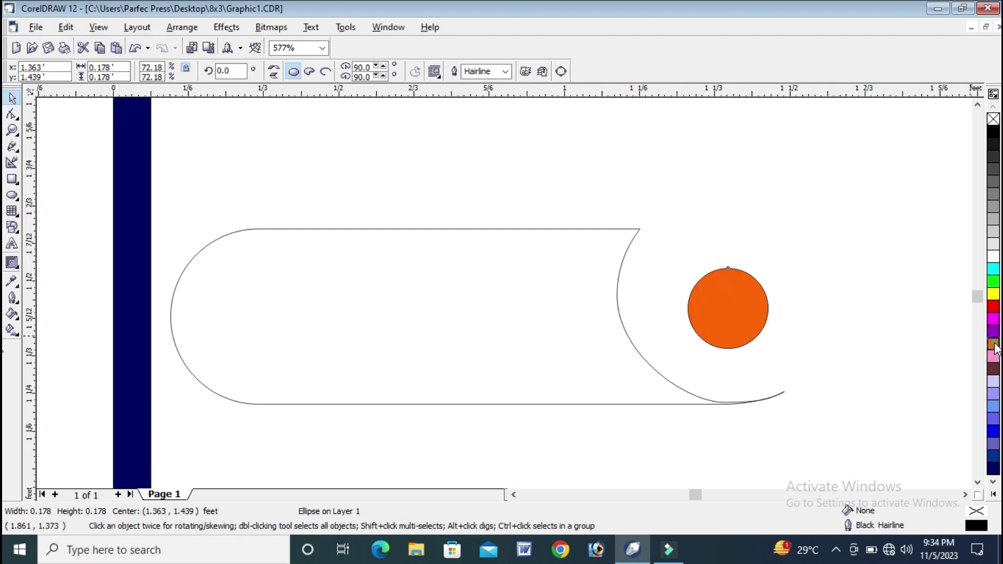
left_click(534, 335)
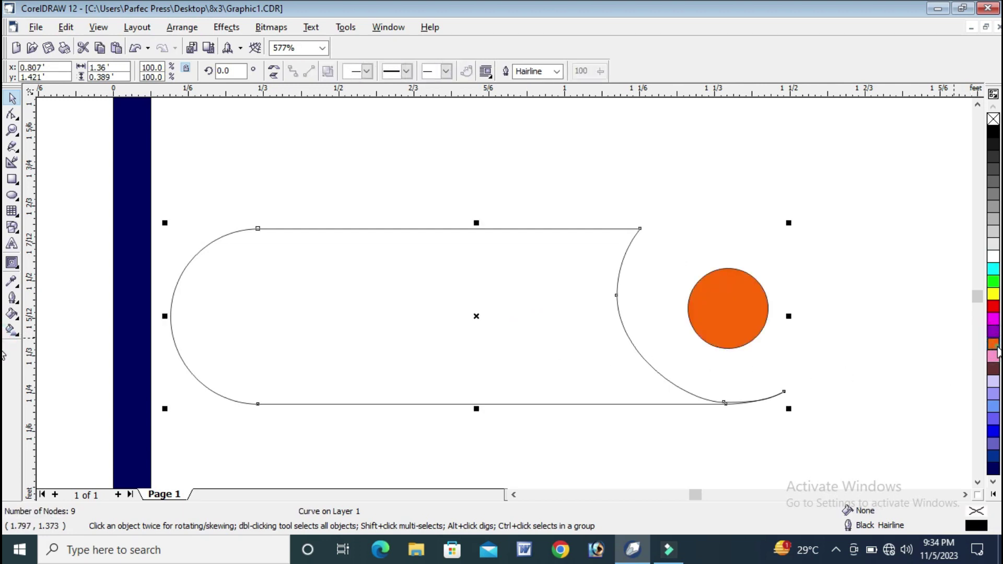
left_click(992, 344)
left_click(732, 314)
right_click(993, 119)
left_click(536, 289)
right_click(994, 121)
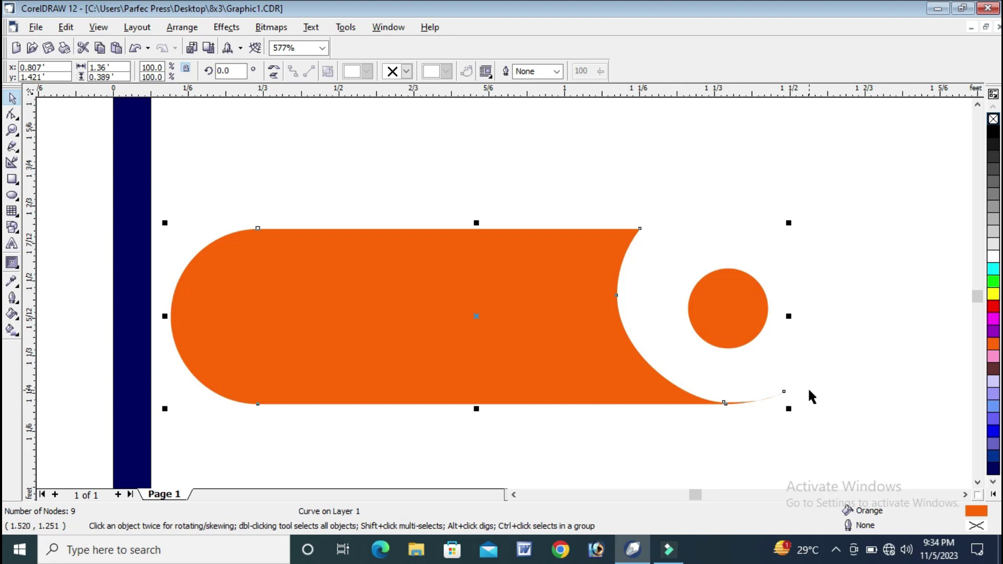
Step: Move the orange tail's bottom node up-left and adjust the end node's handle to taper the tip
left_click(12, 130)
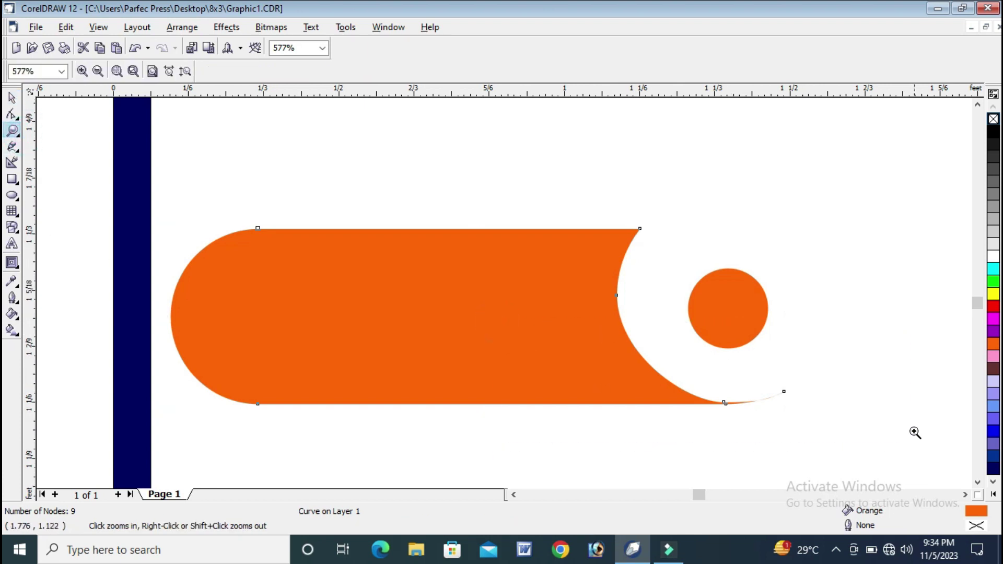
left_click(907, 436)
left_click_drag(347, 228, 854, 390)
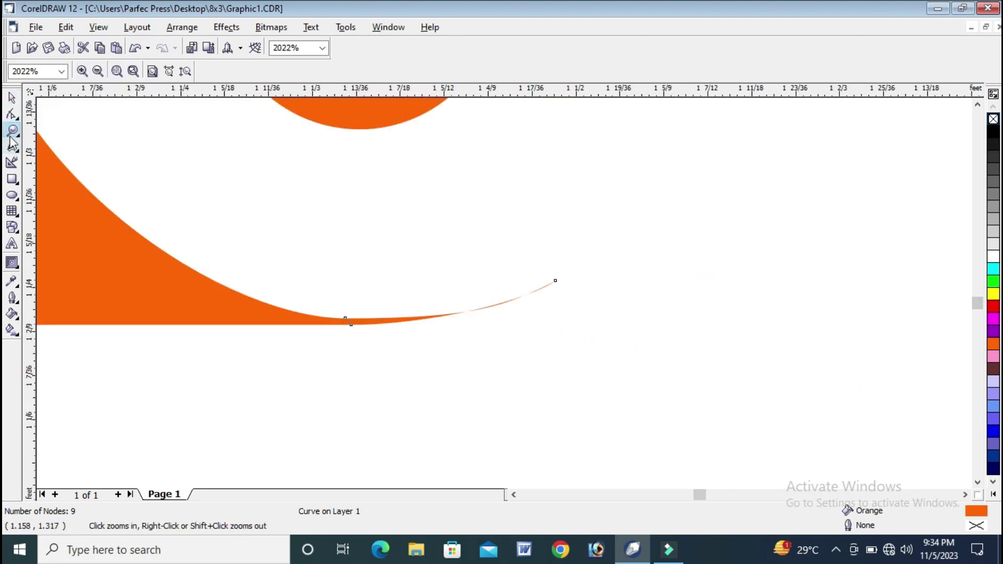
left_click(12, 114)
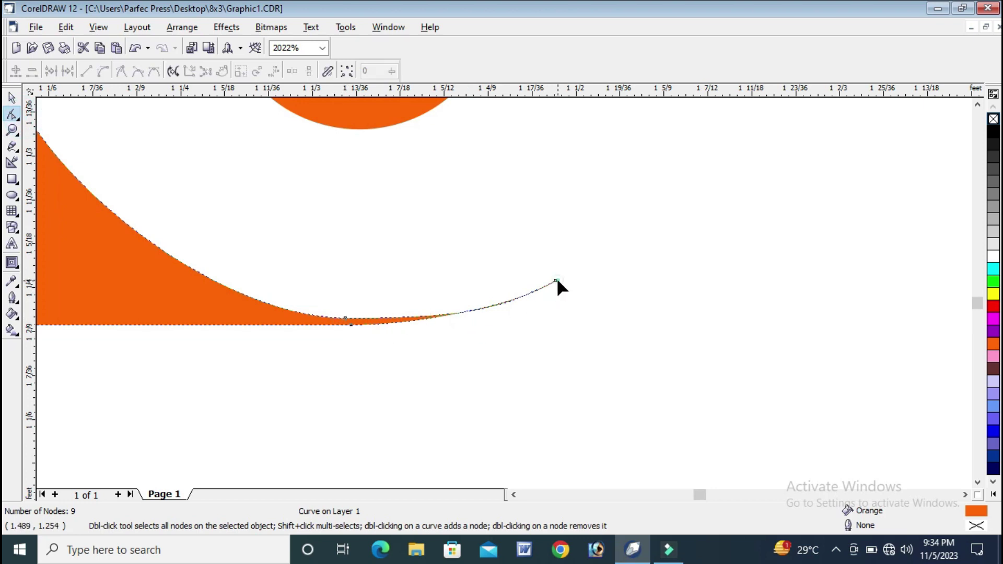
left_click_drag(346, 319, 321, 310)
left_click_drag(505, 306, 510, 314)
left_click(453, 307)
left_click(321, 308)
Step: Zoom back out to view the whole orange pill-and-circle logo
scroll(456, 315, "down", 1)
scroll(346, 328, "down", 2)
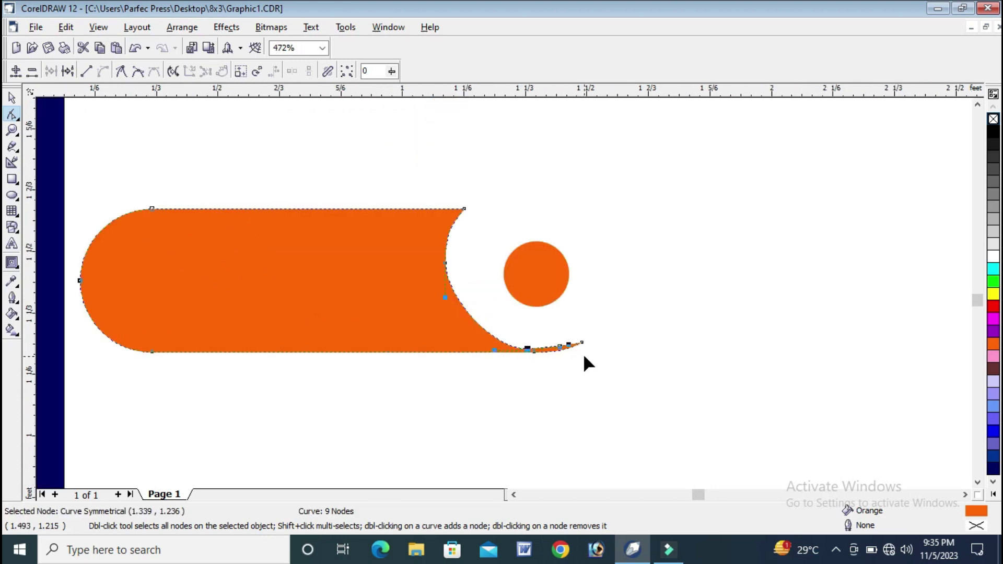
key("z")
scroll(549, 278, "down", 2)
key("space")
left_click(12, 130)
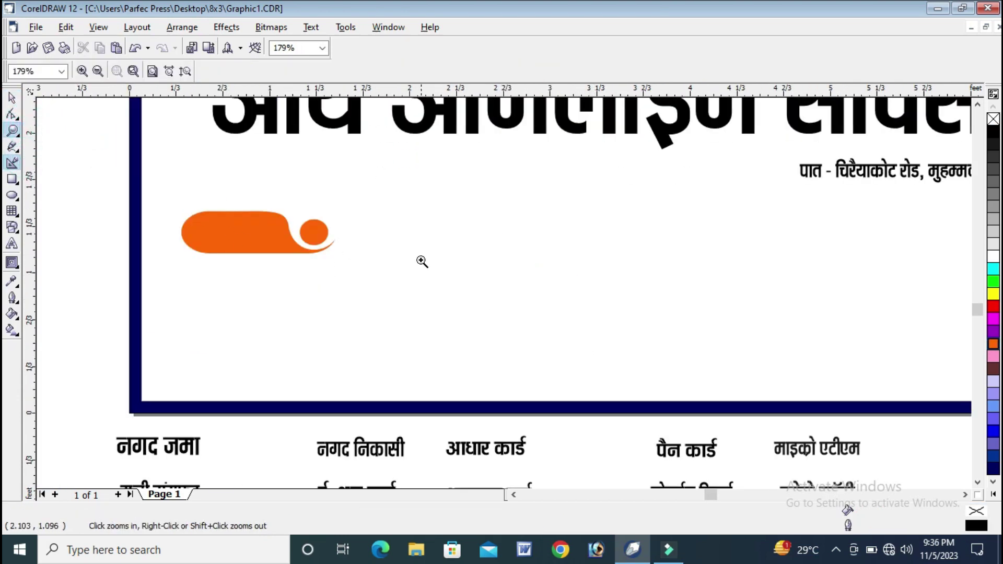
Step: Drag a copy of the orange logo to the right and repeat it with Ctrl+R across the header
left_click(11, 97)
left_click(279, 238)
left_click(247, 246)
scroll(256, 261, "down", 3)
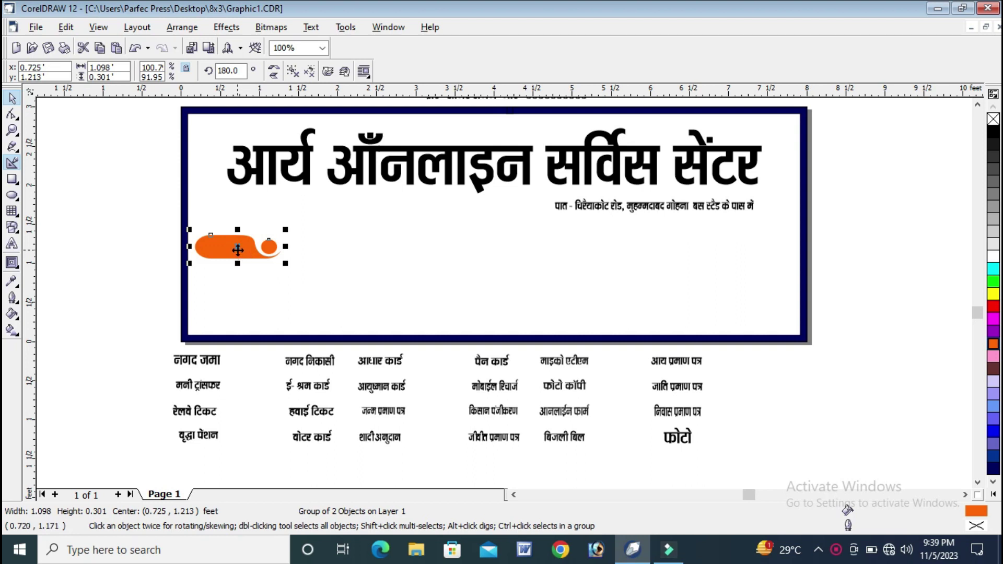
left_click_drag(237, 248, 283, 247)
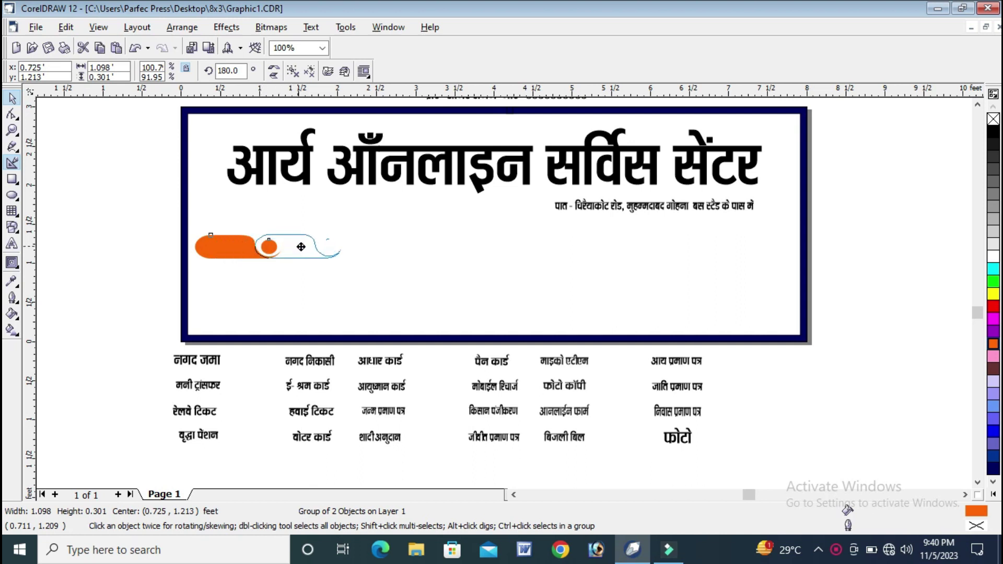
left_click_drag(282, 246, 341, 252)
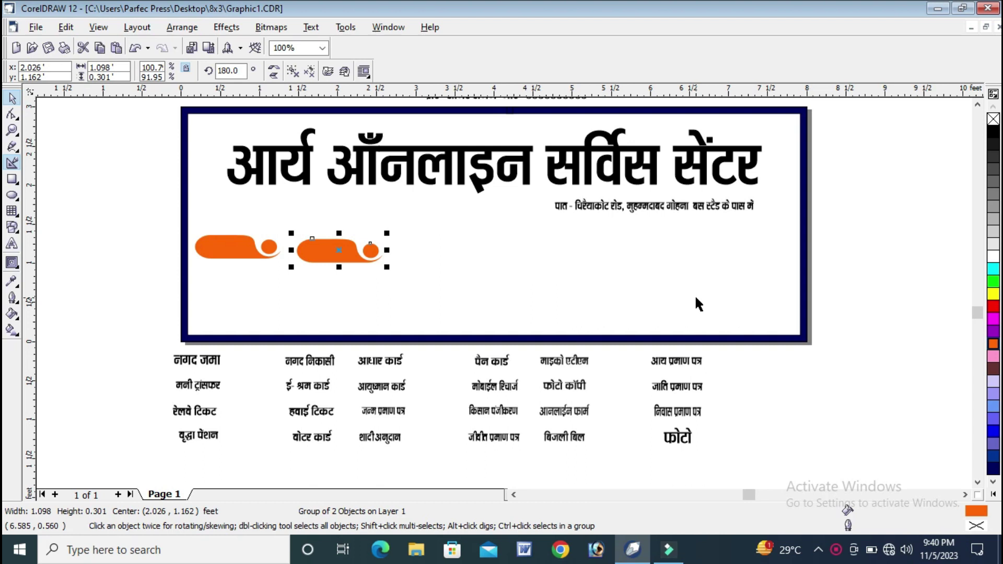
key("ctrl+r")
key("ctrl+r")
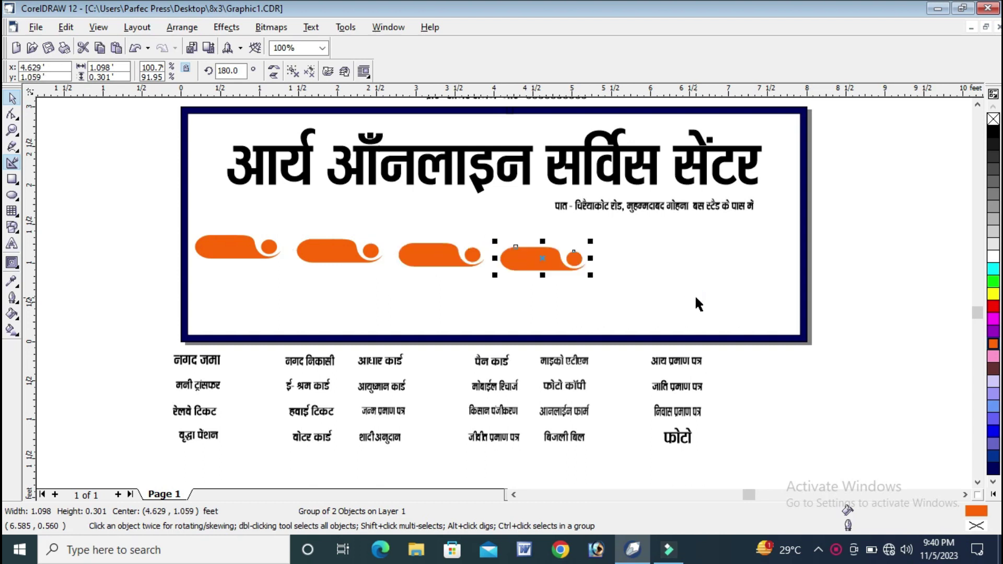
key("ctrl+r")
key("ctrl+r")
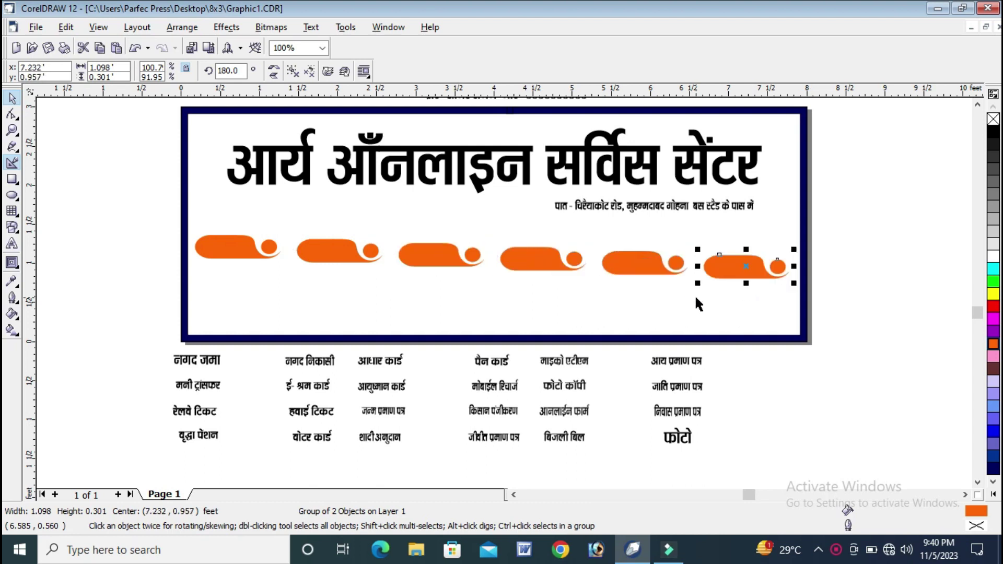
Step: Marquee-select all six orange logos and align them along their tops
left_click(849, 232)
left_click_drag(851, 244, 123, 299)
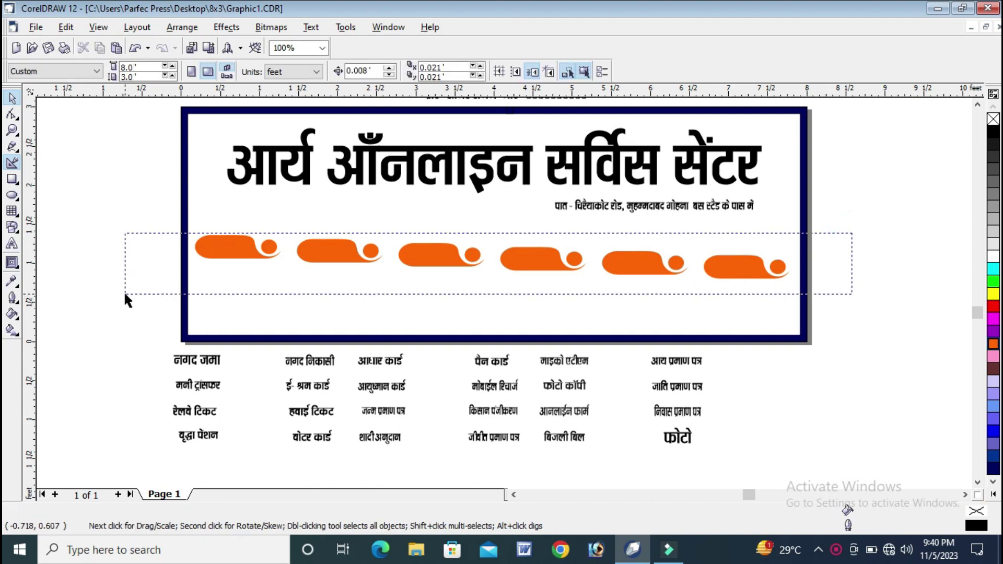
left_click_drag(123, 298, 126, 283)
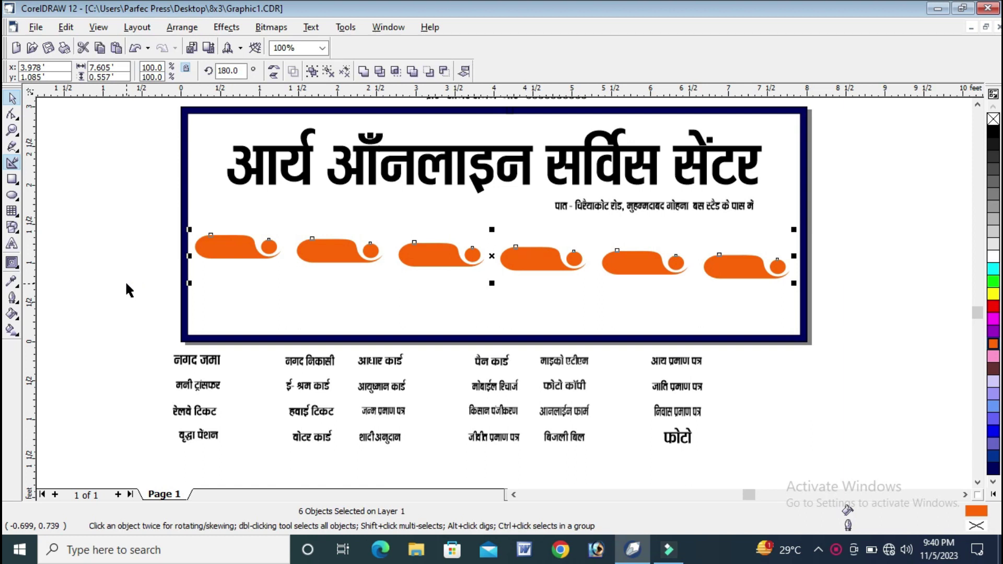
key("t")
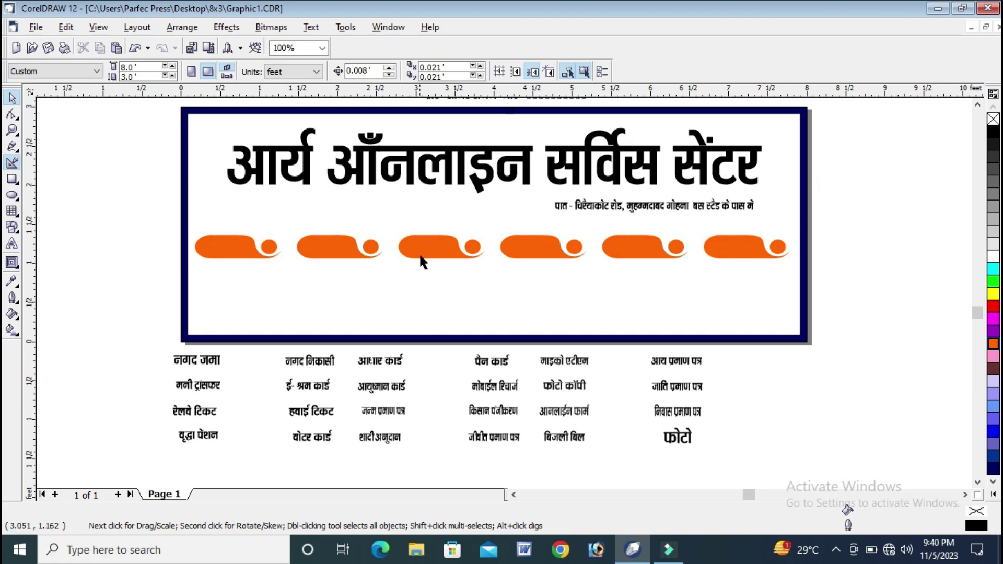
Step: Mirror the second, fourth and sixth orange shapes horizontally
left_click(345, 246)
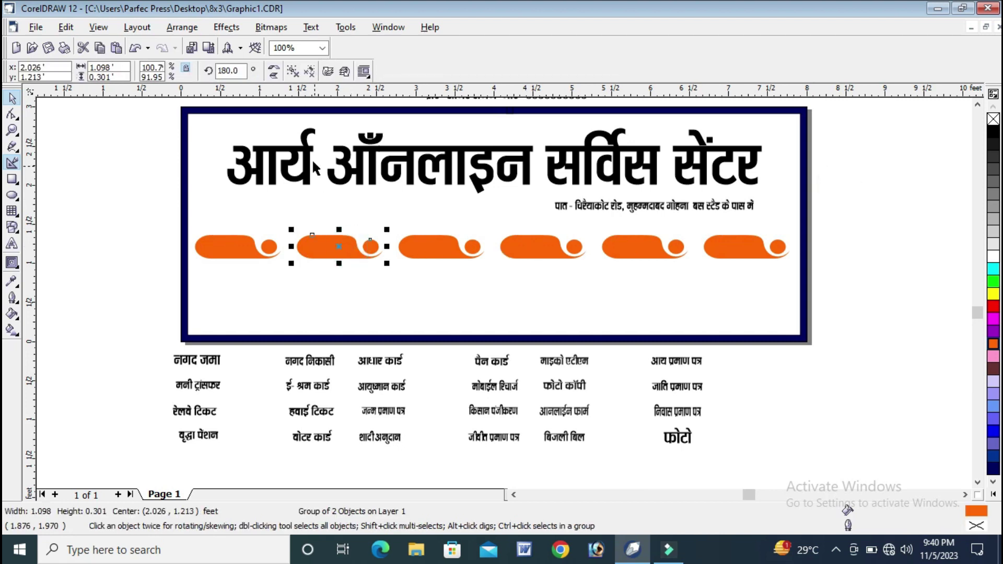
left_click(275, 73)
left_click(521, 250)
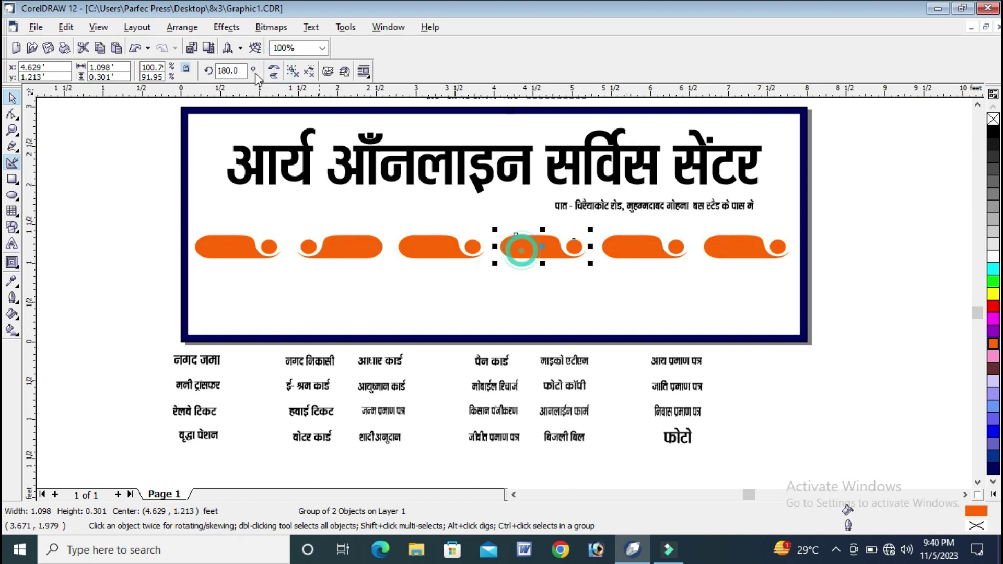
left_click(274, 71)
left_click(739, 240)
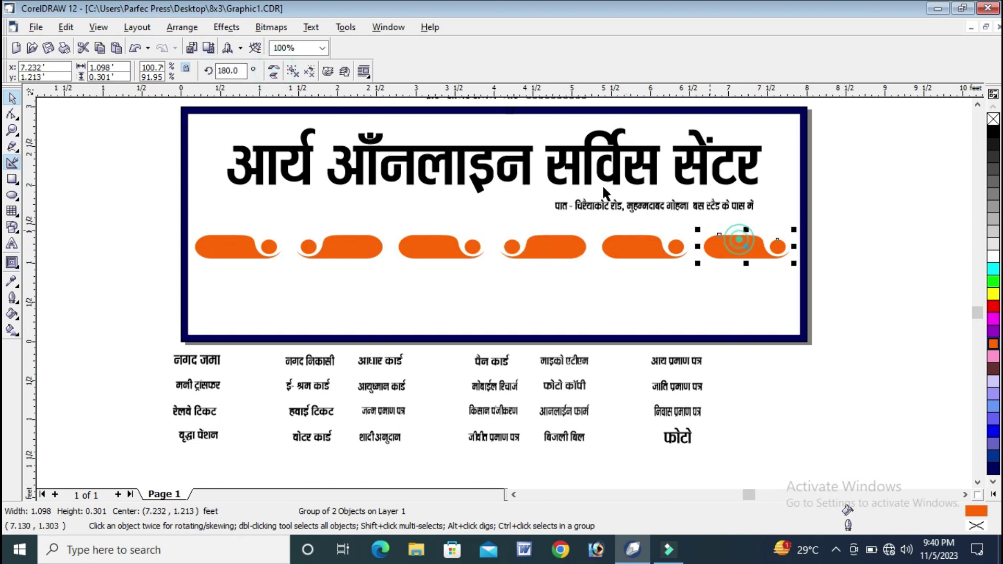
left_click(273, 72)
left_click(822, 188)
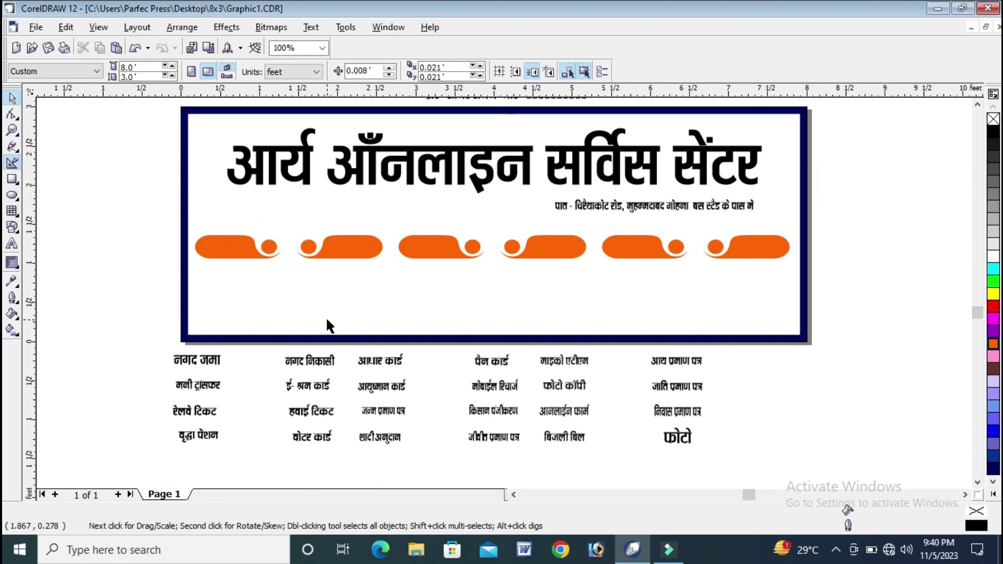
left_click(343, 253)
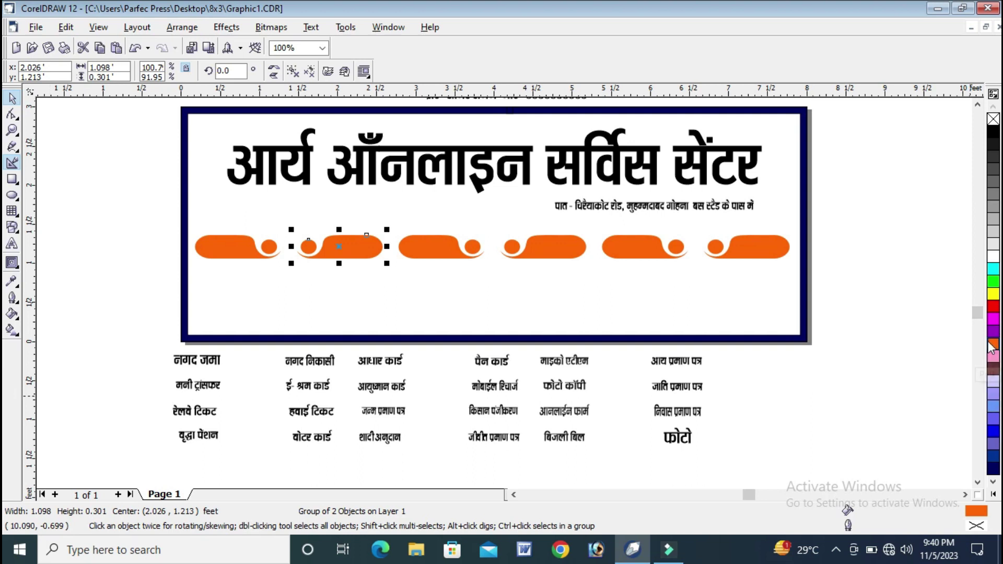
Step: Fill the second tab dark blue, the fourth dark red and the third green
left_click(994, 456)
left_click(546, 250)
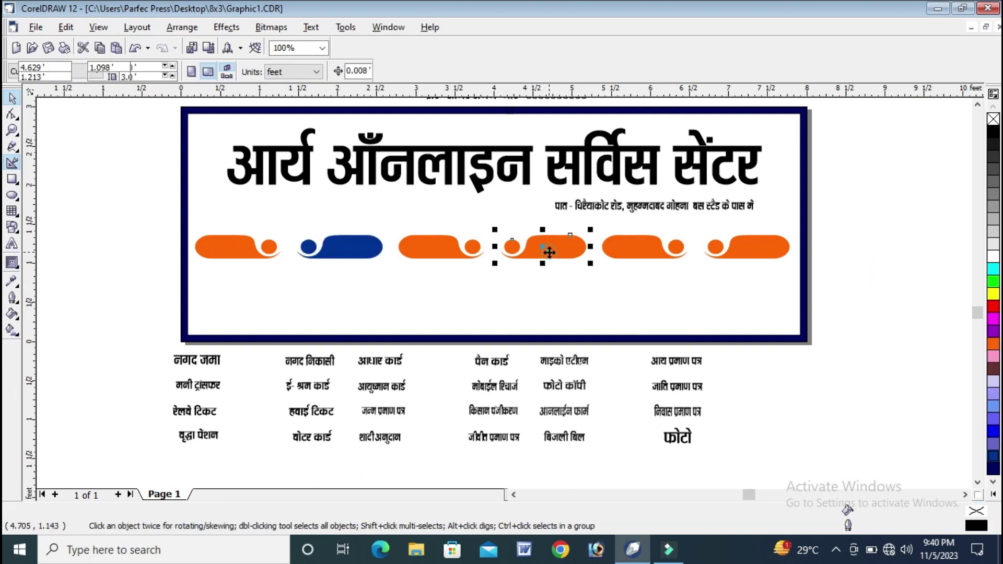
left_click_drag(999, 309, 988, 320)
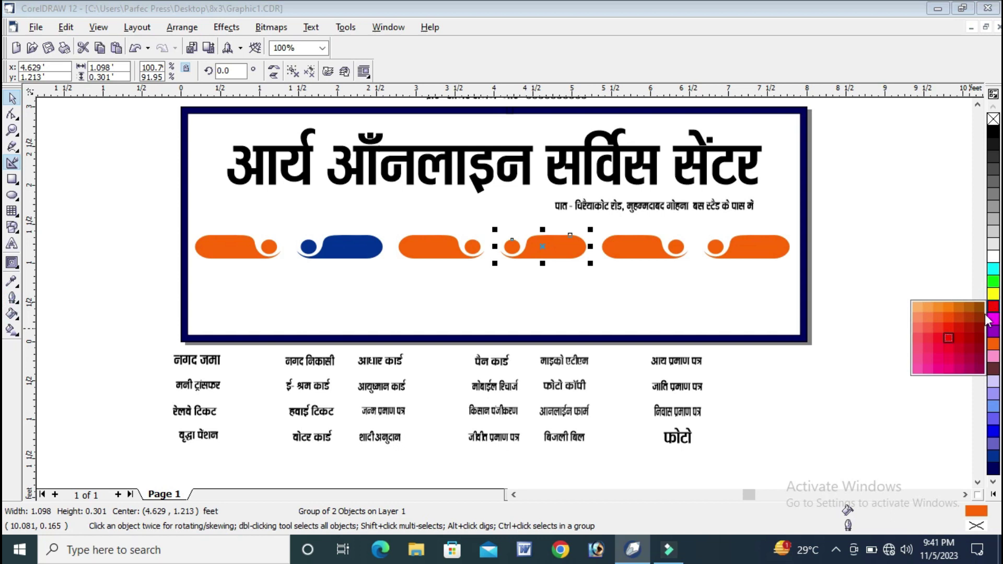
left_click(964, 341)
left_click(929, 299)
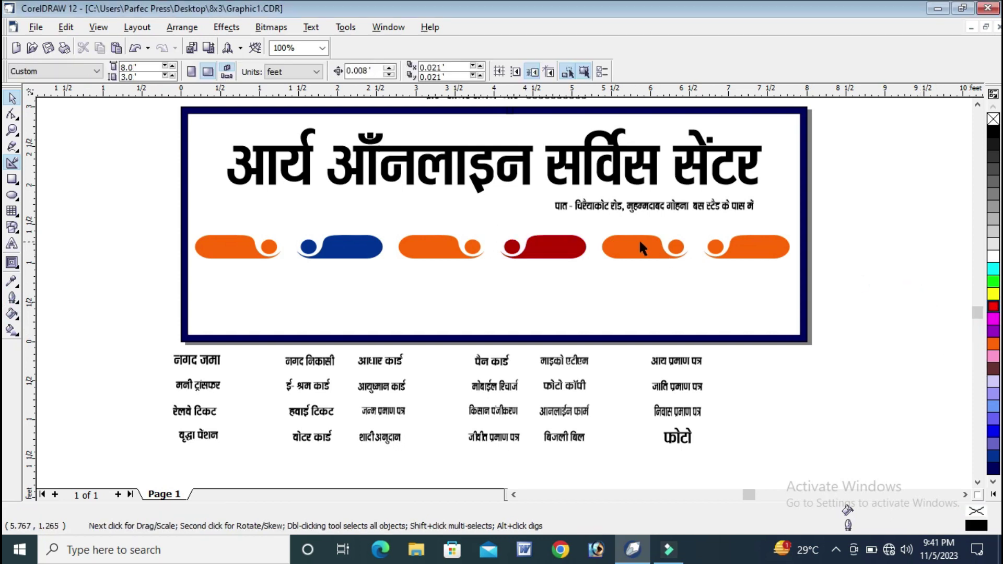
left_click(406, 258)
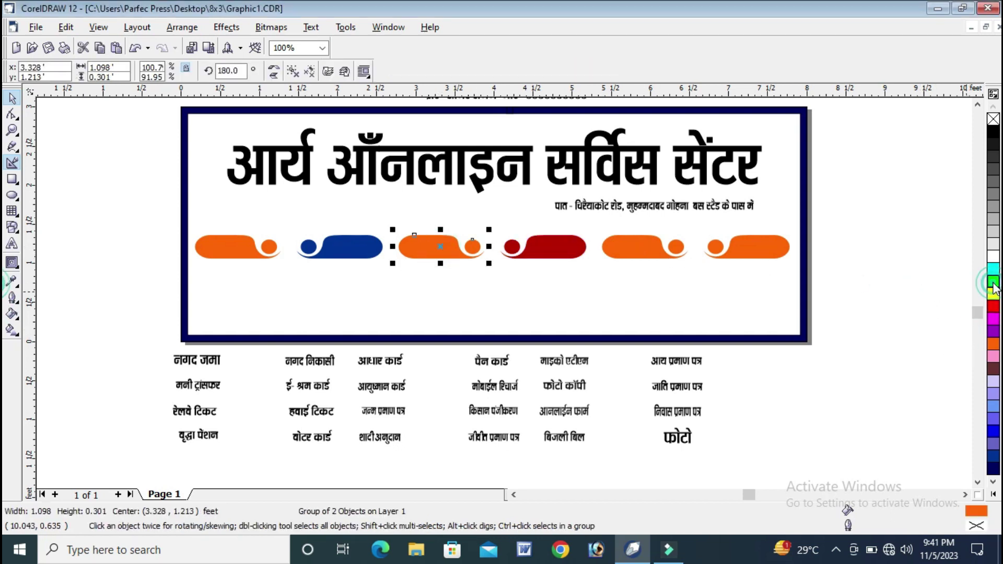
left_click_drag(993, 286, 951, 314)
left_click(887, 296)
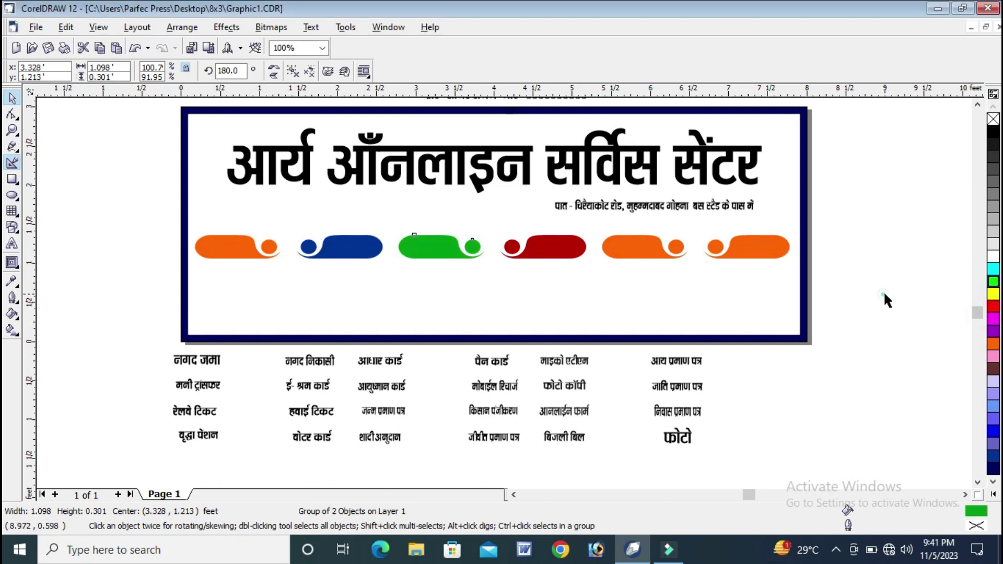
Step: Fill the sixth tab purple and the fifth dark green, then select all six tabs
left_click(779, 252)
left_click_drag(993, 281, 971, 258)
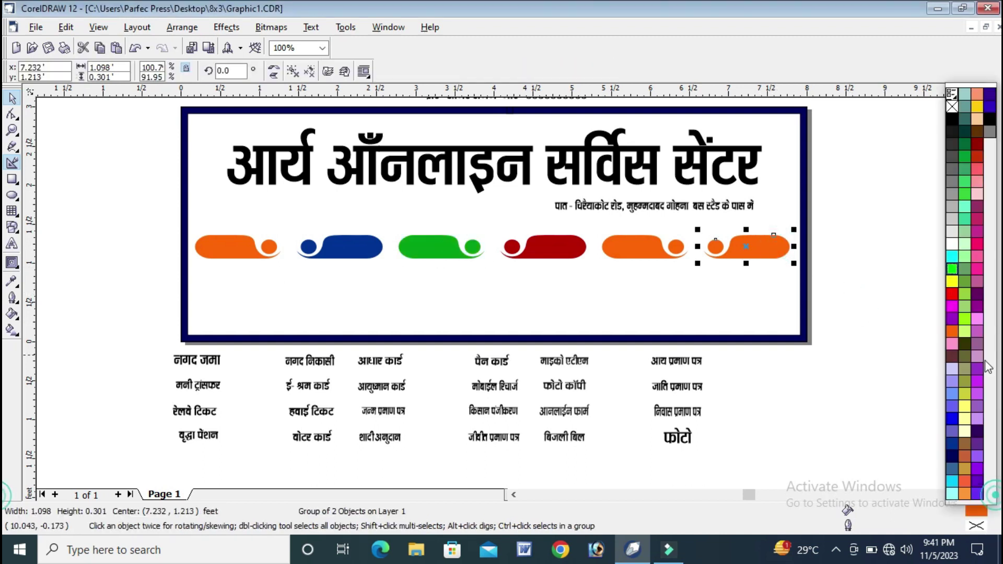
left_click(977, 294)
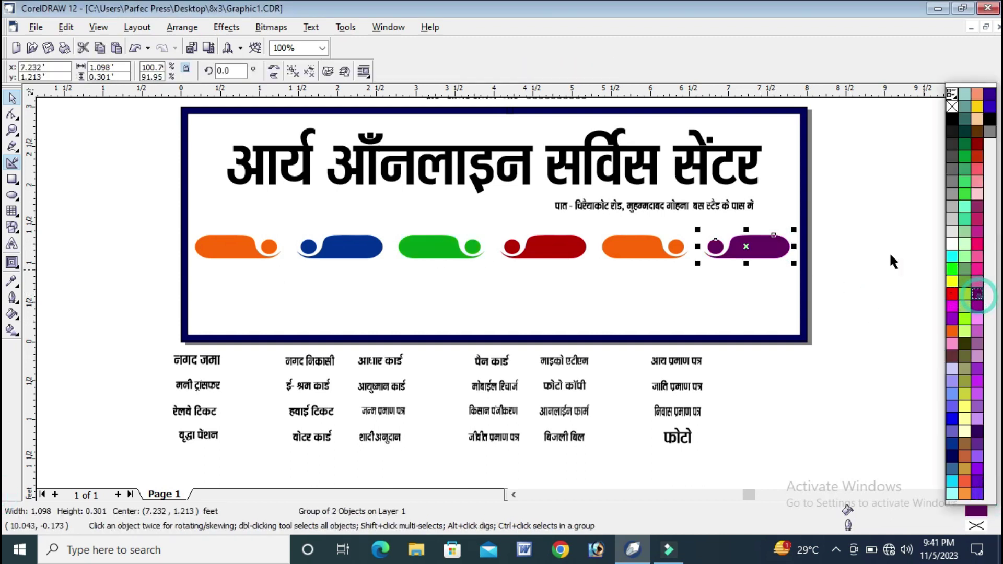
left_click(869, 242)
left_click(654, 254)
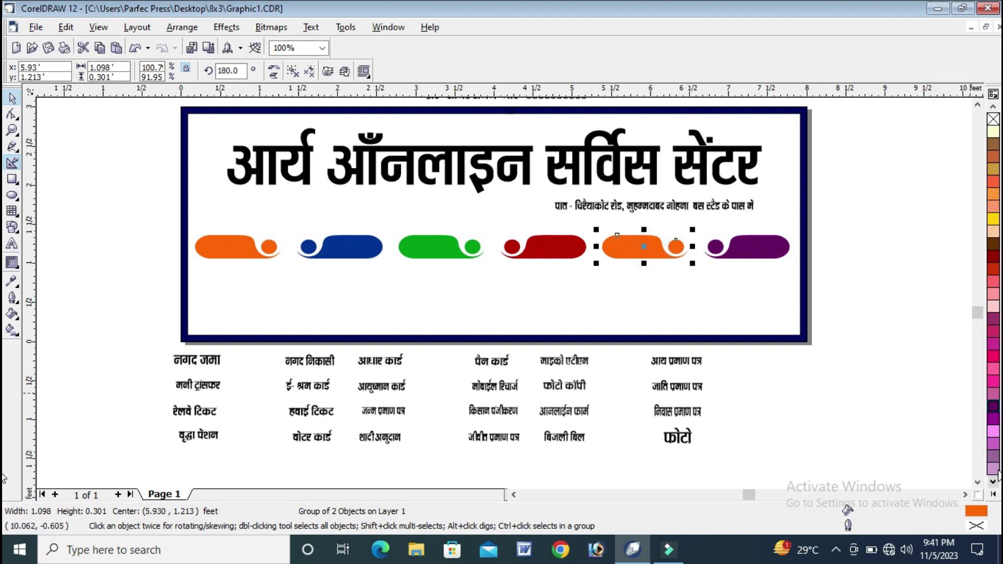
left_click(993, 494)
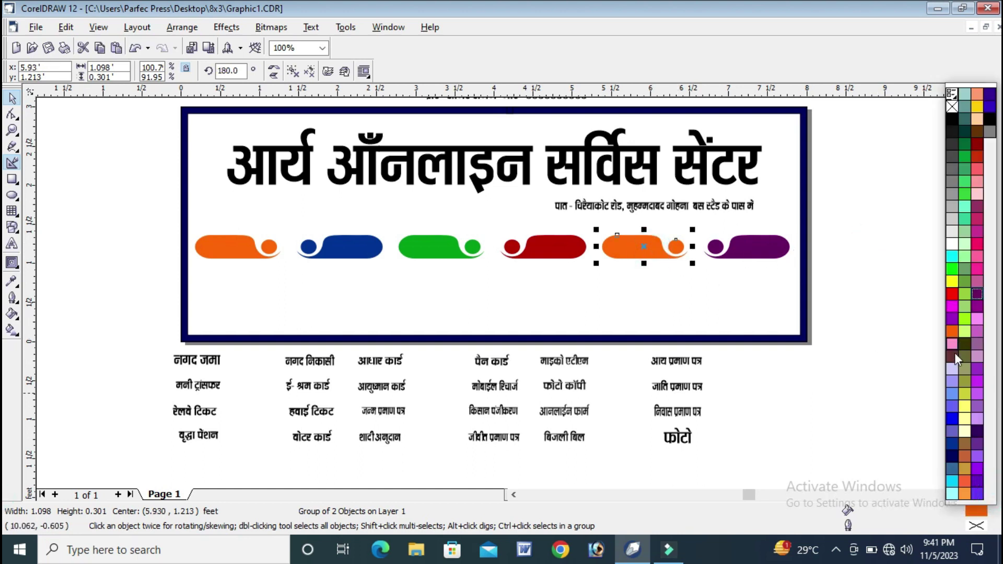
left_click(951, 233)
left_click(894, 230)
left_click(674, 251)
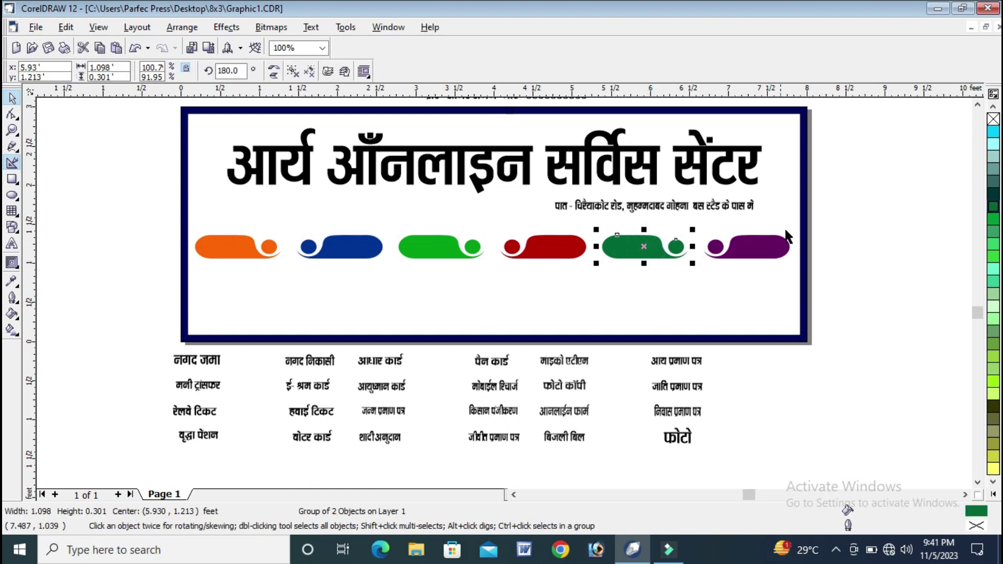
left_click(823, 194)
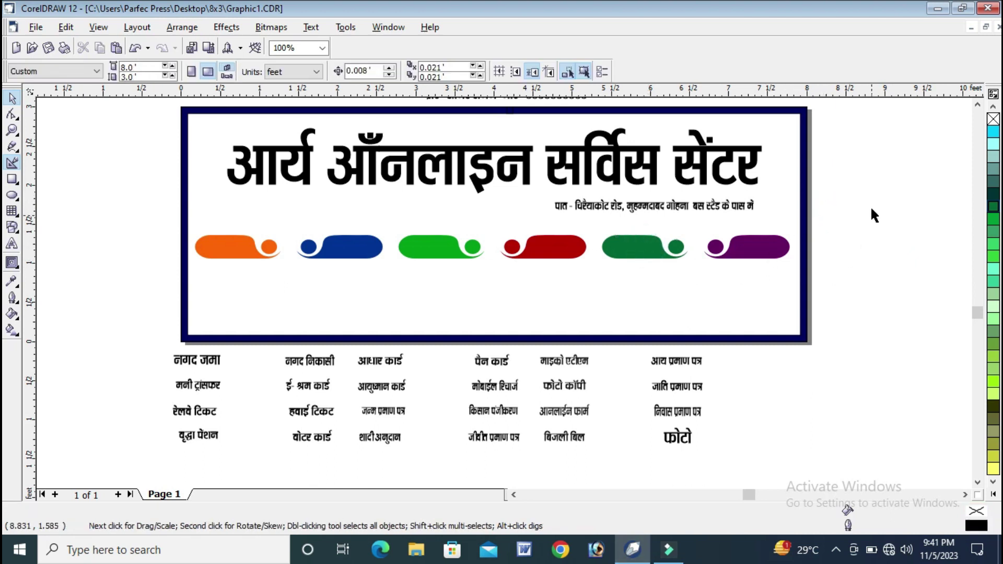
left_click(845, 213)
left_click_drag(845, 214, 127, 312)
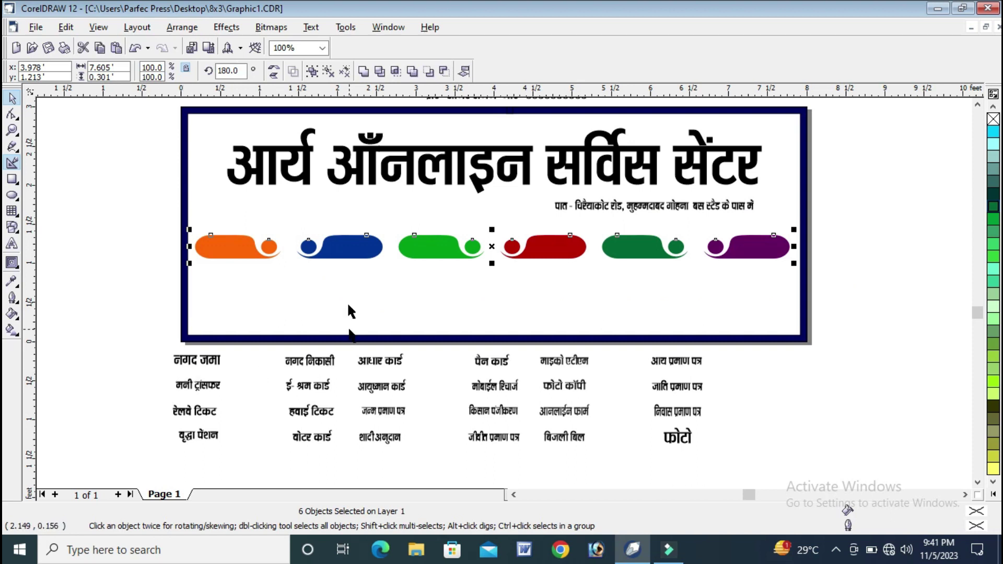
Step: Group the six-tab row, duplicate it into four stacked rows, left-align and nudge them up
key("ctrl+g")
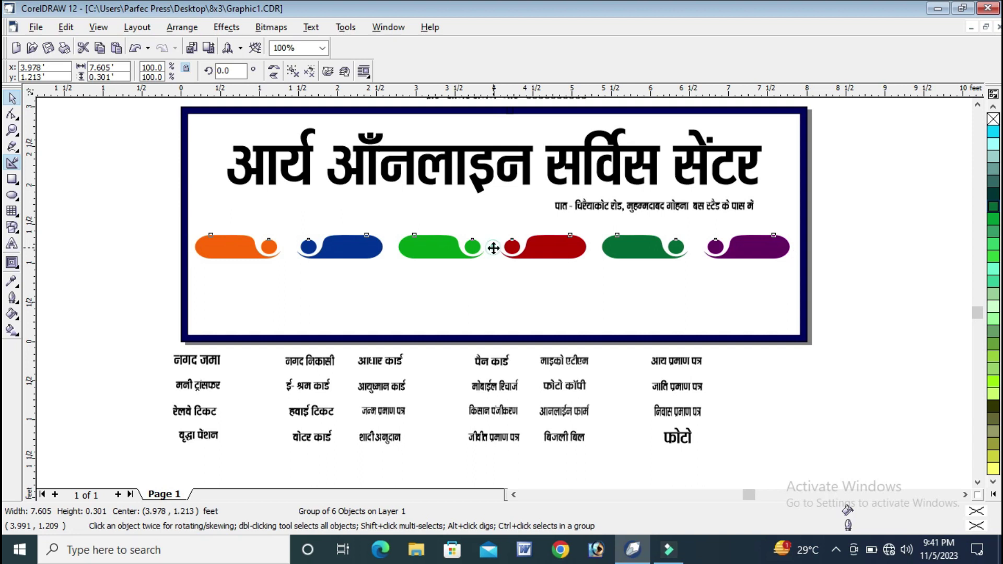
left_click_drag(493, 248, 498, 276)
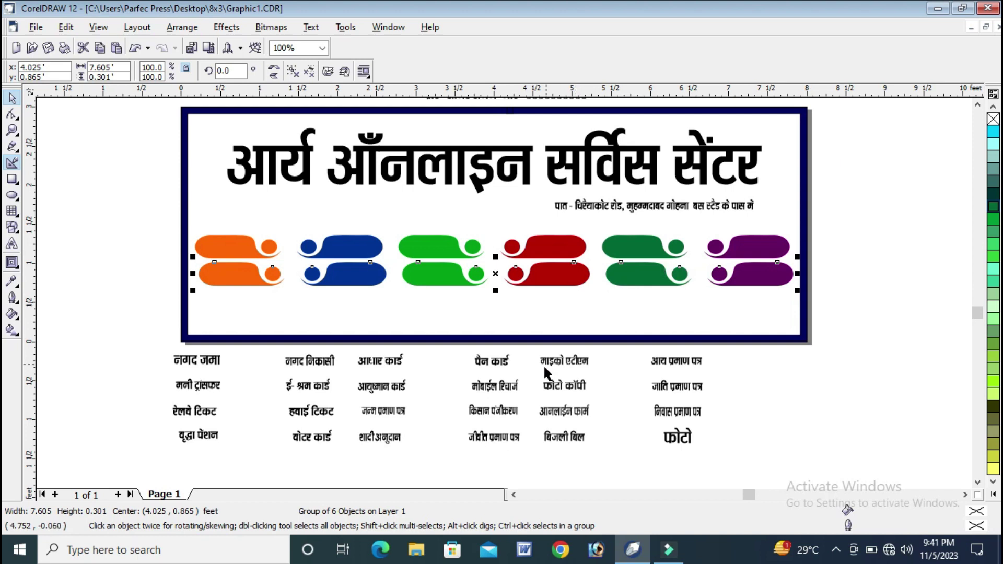
key("ctrl+d")
key("ctrl+d")
left_click_drag(148, 211, 847, 365)
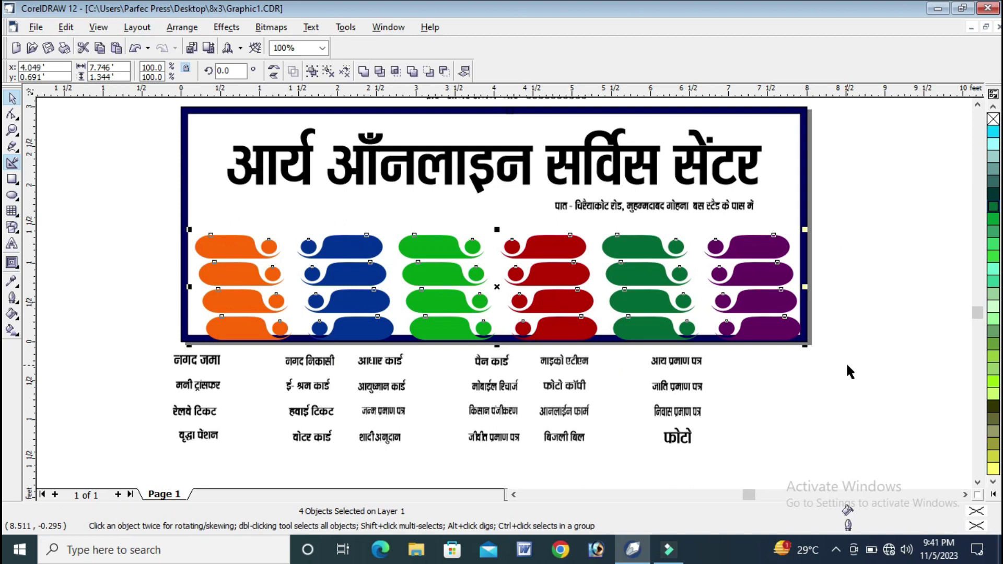
key("l")
key("Up")
key("Up")
key("Up")
key("Up")
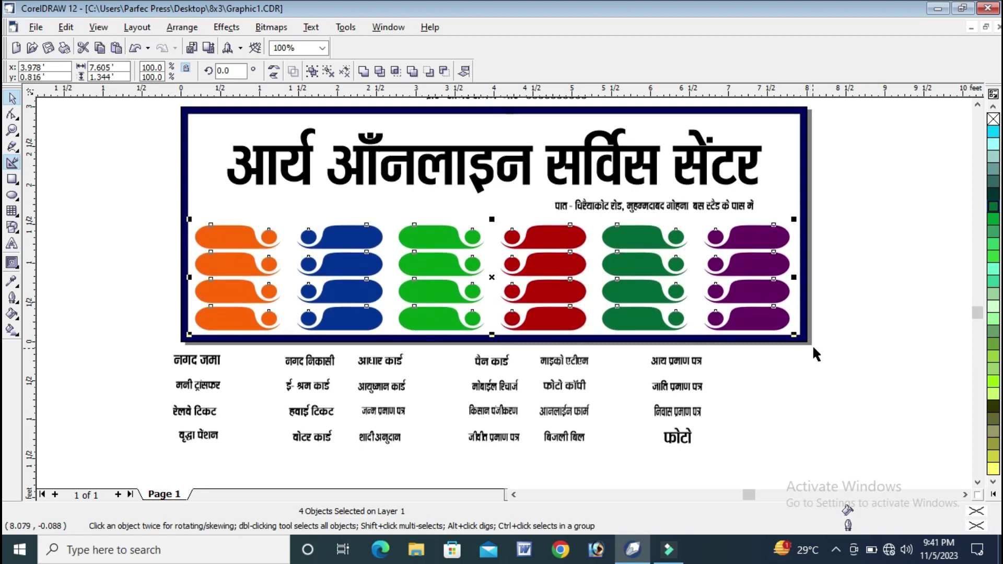
left_click(852, 240)
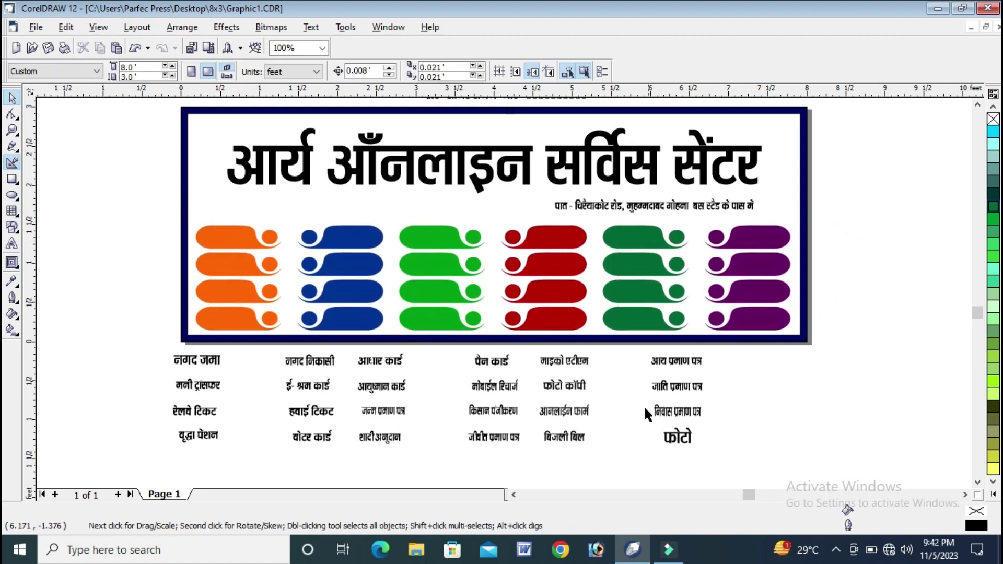
Step: Marquee-select the 24 Hindi labels below the banner and drag them up over the four tab rows
left_click(205, 361)
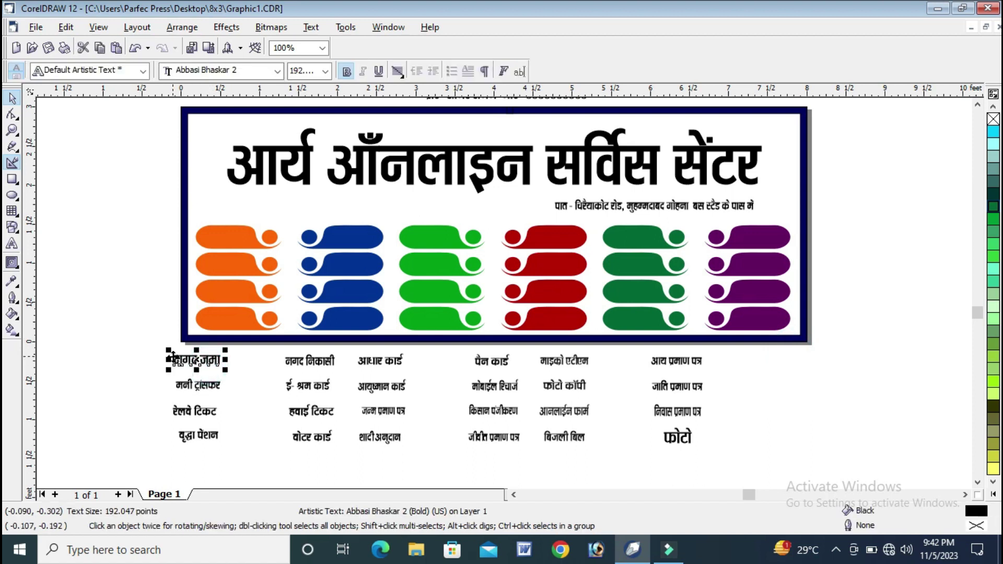
mouse_move(125, 339)
left_mouse_down()
mouse_move(410, 446)
mouse_move(798, 470)
left_mouse_up()
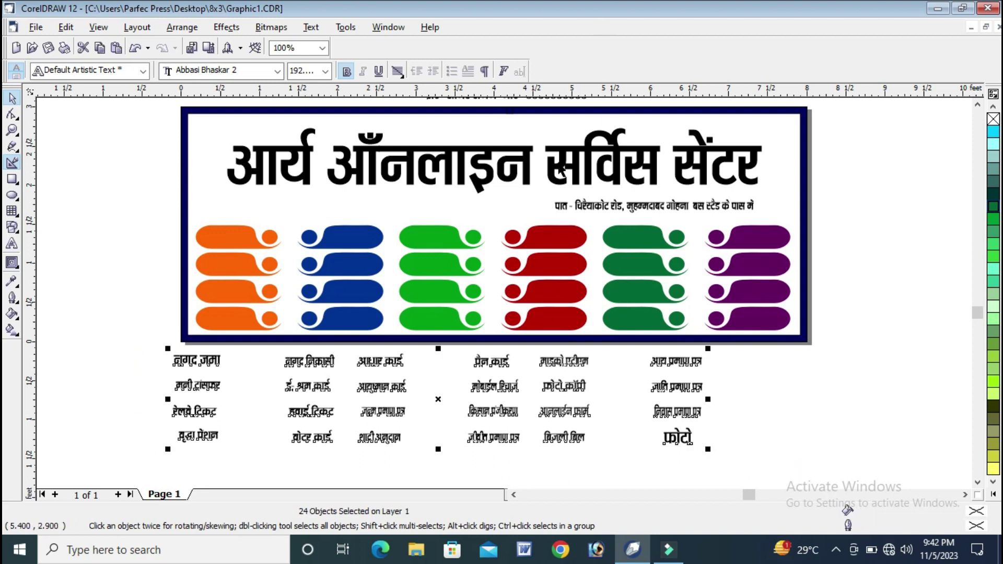
left_click_drag(491, 389, 517, 267)
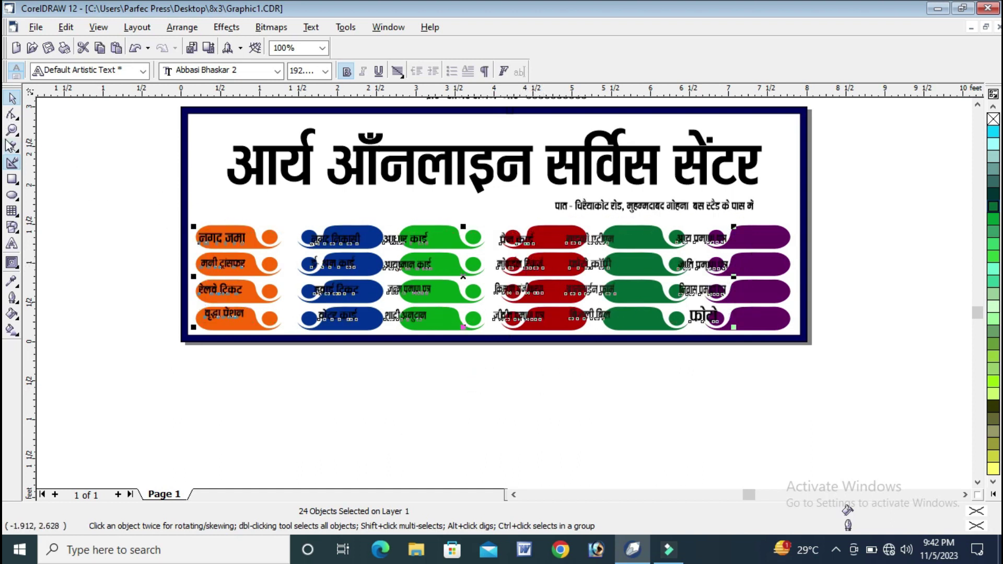
left_click(12, 129)
Step: Zoom in on the left tab columns and select the orange नगद जमा and वृद्धा पेंशन labels
left_click_drag(155, 203, 550, 358)
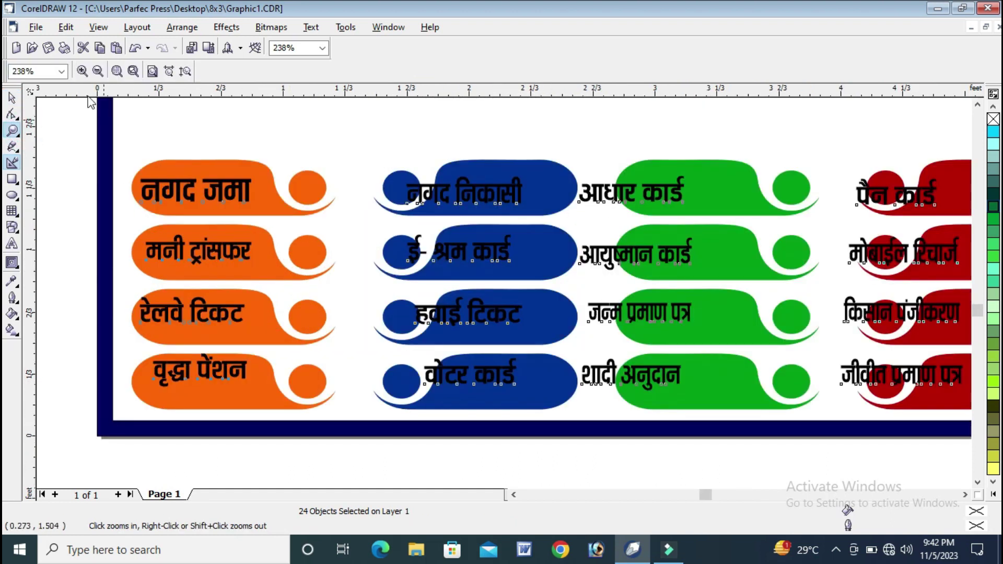
left_click_drag(569, 298, 54, 126)
key("space")
left_click(297, 227)
double_click(298, 227)
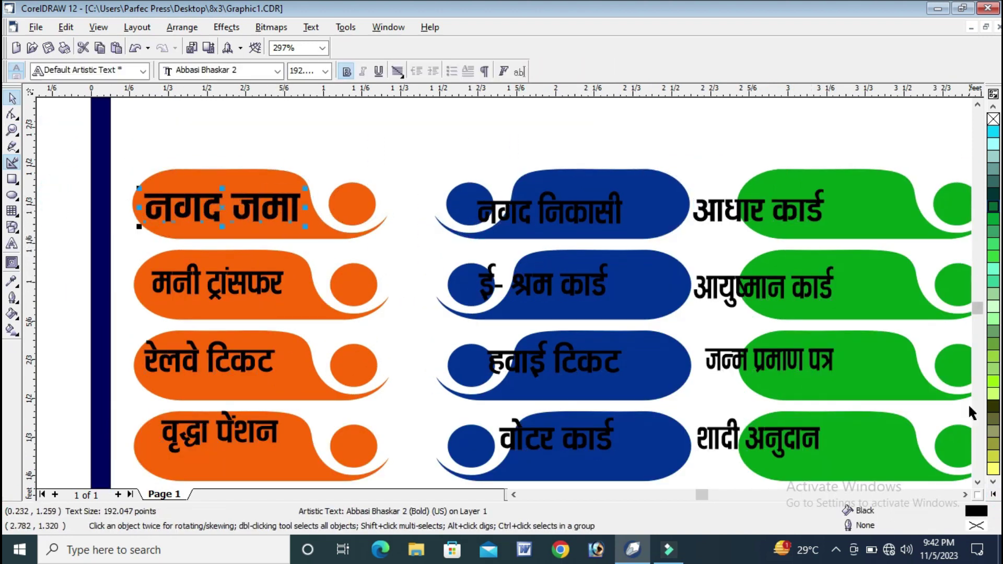
scroll(425, 302, "down", 1)
left_click(242, 390)
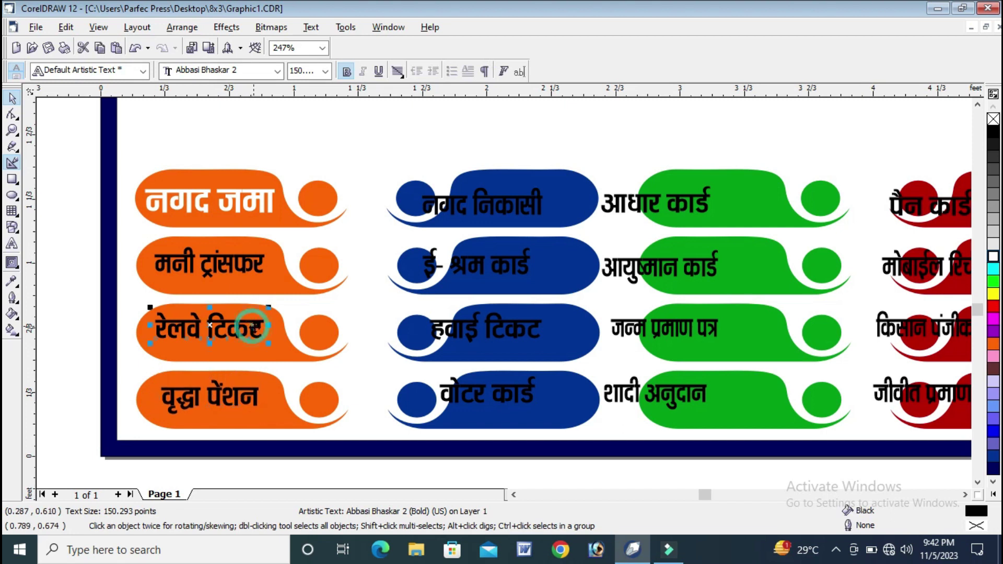
Step: Nudge the four blue-tab labels (वोटर कार्ड, हवाई टिकट, ई- श्रम कार्ड) into their pills and make them white
left_click_drag(415, 175, 616, 415)
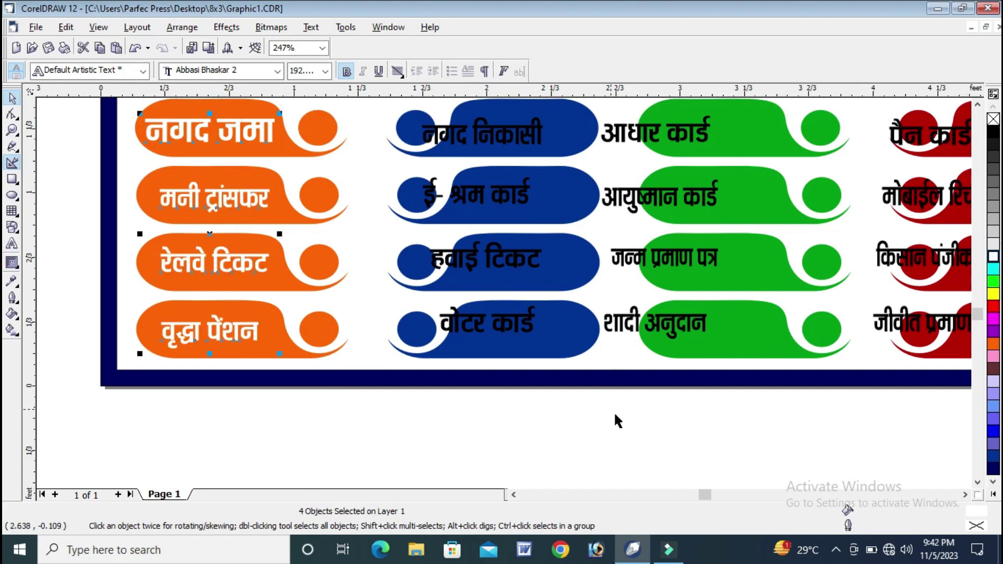
key("Up")
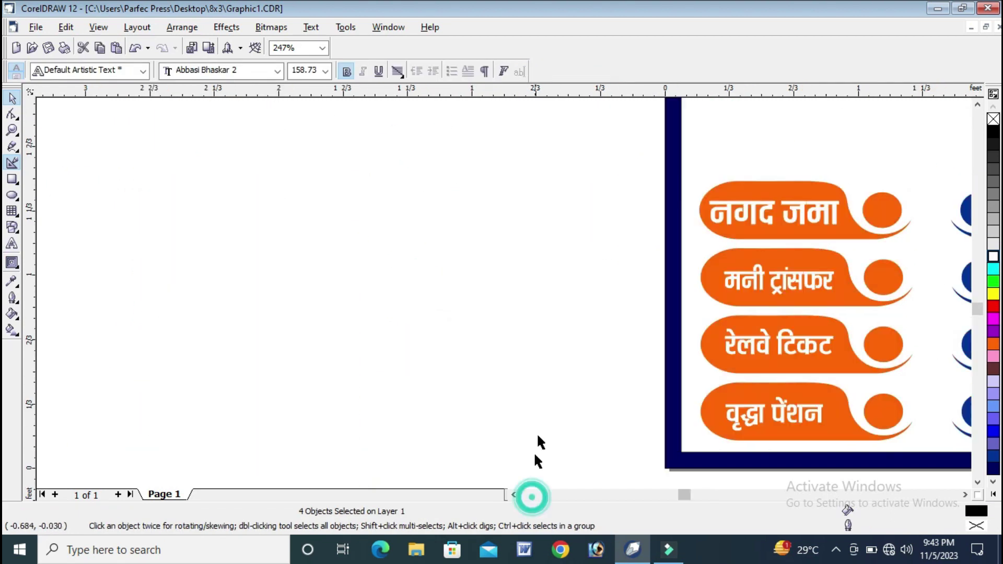
left_click_drag(705, 495, 709, 495)
left_click(462, 401)
key("Down")
left_click(426, 340)
key("Down")
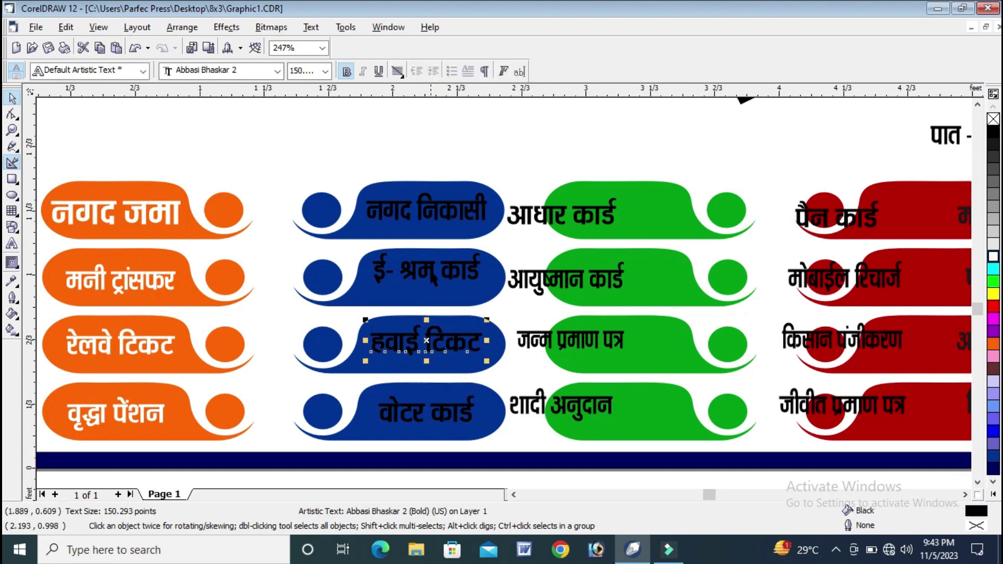
left_click(426, 277)
key("Down")
left_click(994, 256)
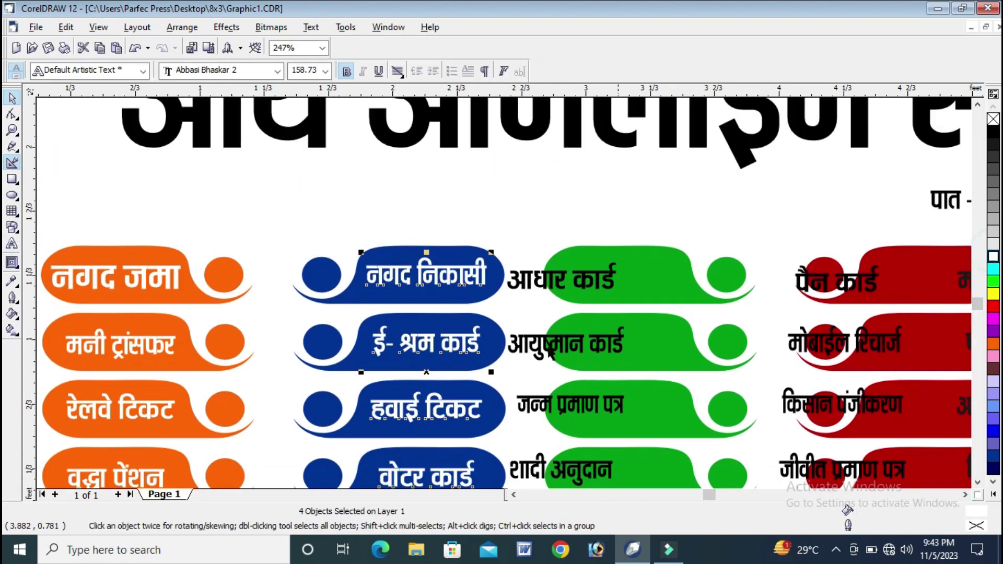
Step: Nudge the green and dark-green tab labels right into their tabs and make them white
scroll(458, 230, "down", 3)
key("Right")
key("Right")
key("Right")
scroll(458, 230, "up", 2)
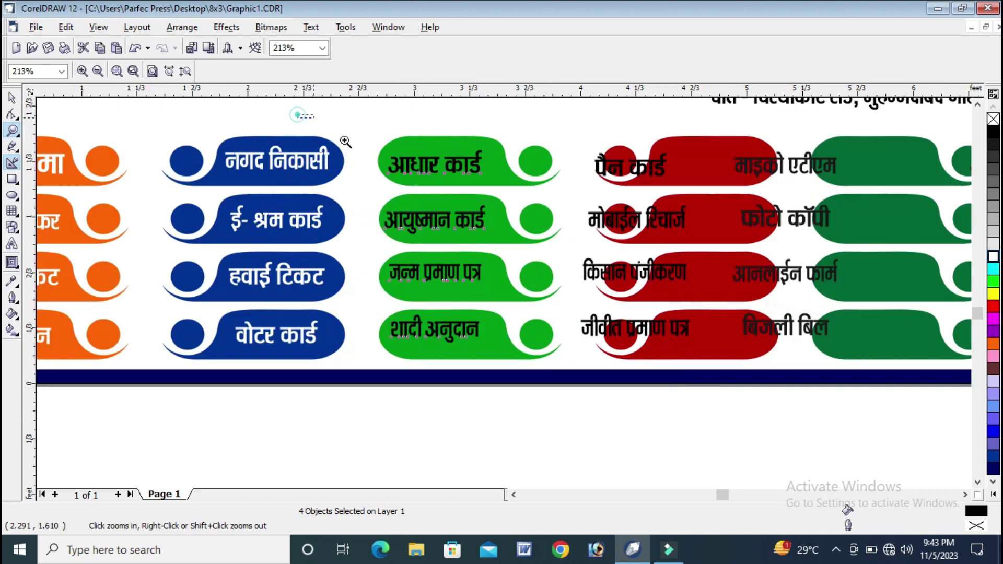
scroll(593, 208, "up", 1)
left_click(994, 256)
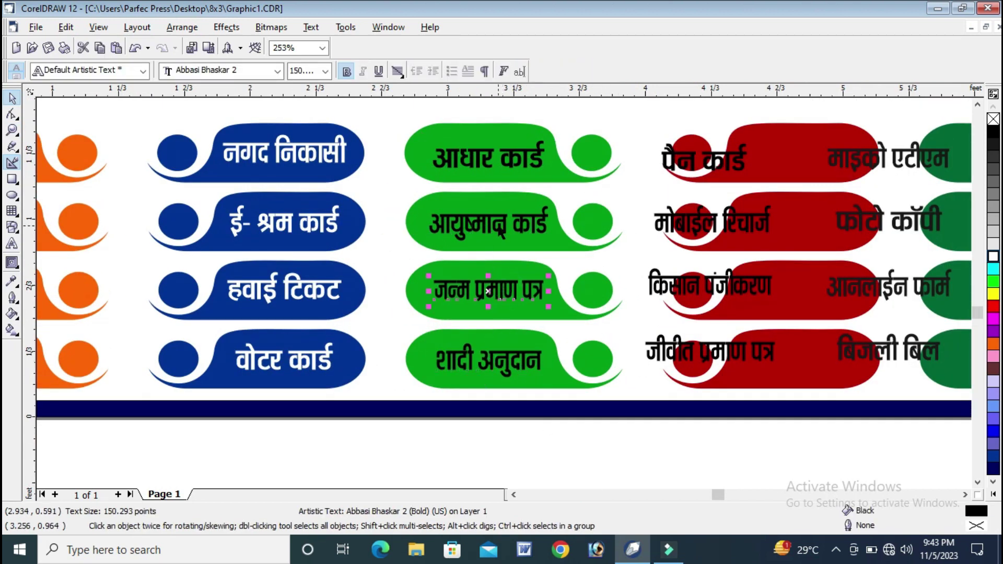
scroll(582, 470, "up", 1)
scroll(746, 464, "down", 3)
left_click_drag(746, 464, 570, 168)
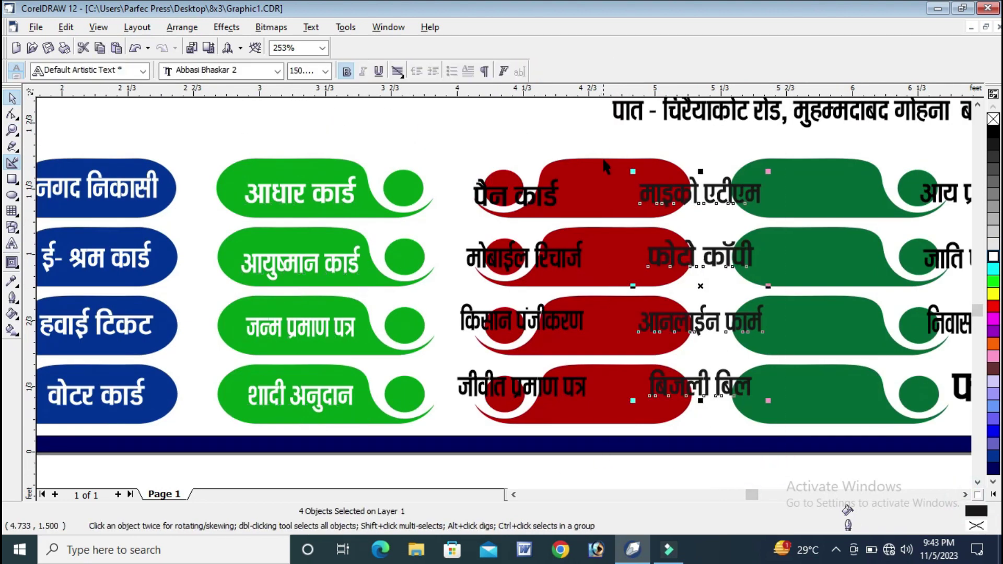
key("Right")
key("Right")
scroll(988, 274, "up", 3)
left_click(994, 256)
Step: Nudge the red-tab labels into their tabs in white, and shift the purple-tab labels right
left_click_drag(649, 448, 455, 168)
key("Right")
key("Right")
key("Right")
key("Right")
key("Right")
key("Right")
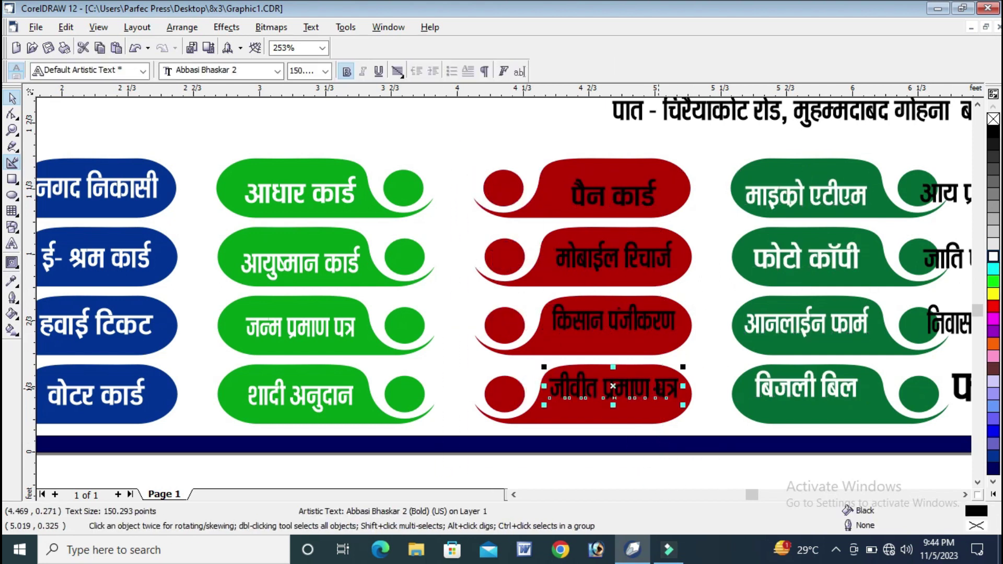
left_click(689, 464)
scroll(693, 470, "down", 2)
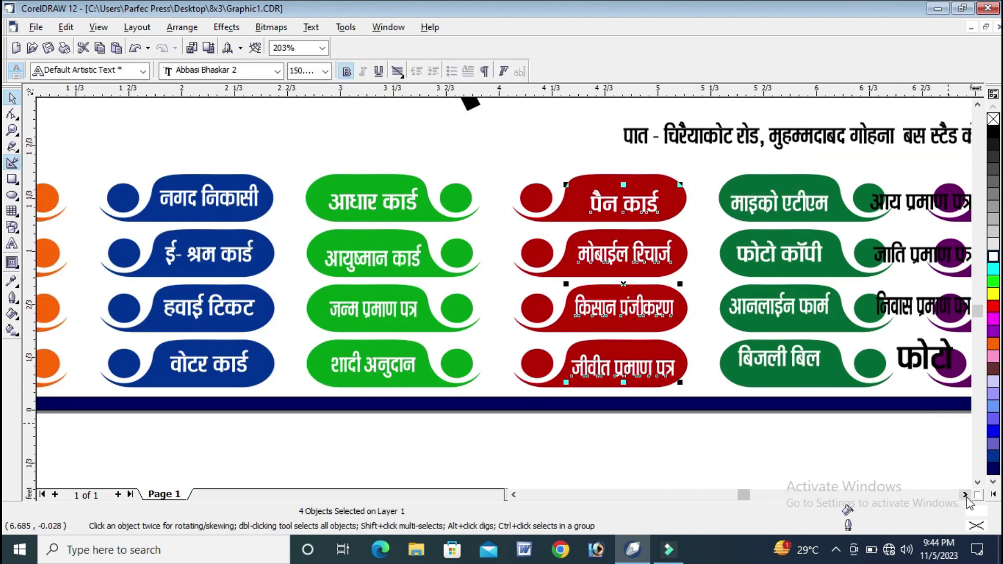
scroll(532, 209, "up", 2)
left_click_drag(499, 188, 532, 186)
key("Right")
key("Right")
key("Right")
key("Right")
key("Right")
key("Right")
left_click(689, 255)
left_click(857, 242)
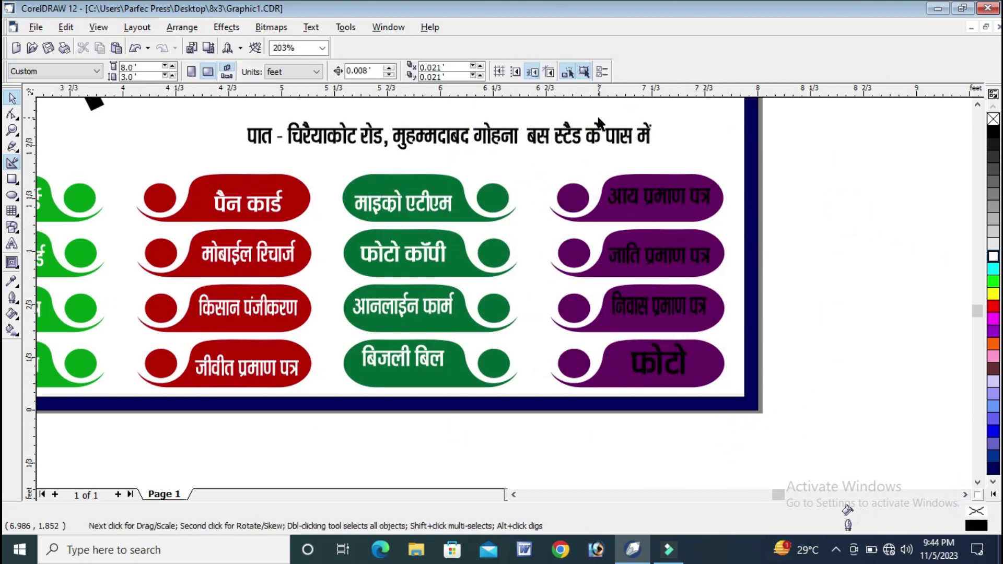
scroll(857, 242, "down", 3)
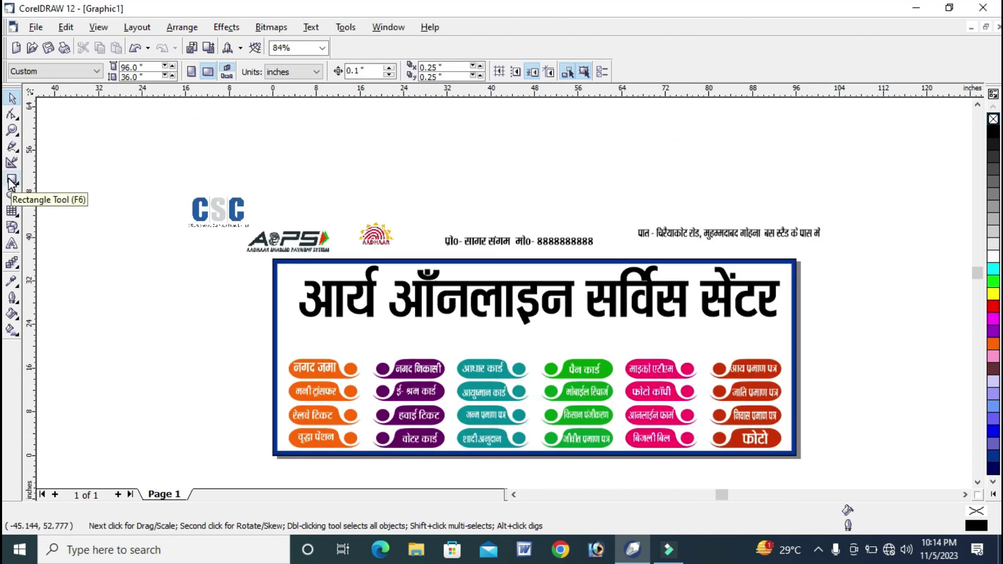
Step: Draw a rectangle, PowerClip it into the banner frame, and move it to the frame's top
left_click(11, 180)
left_click_drag(77, 223, 413, 331)
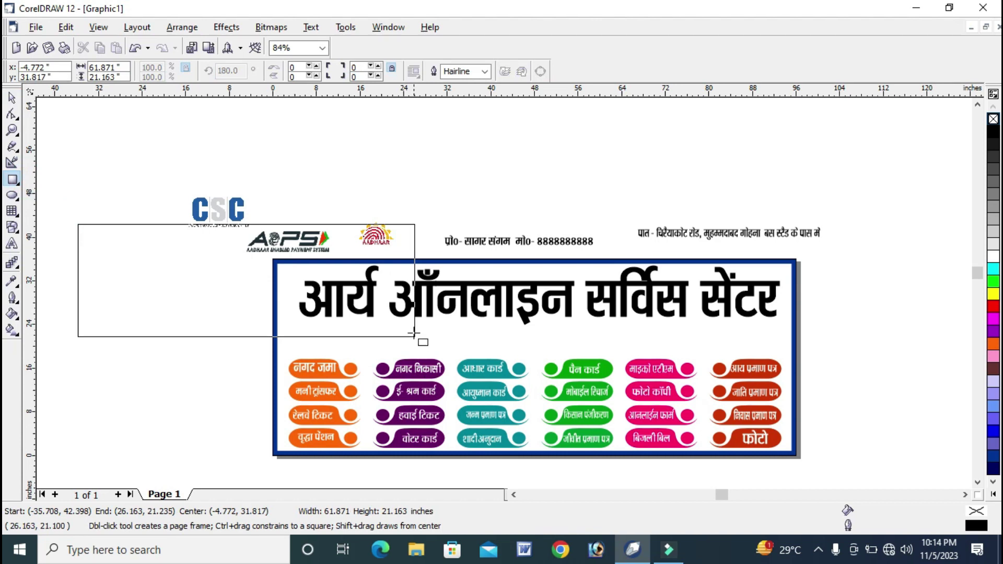
left_click(218, 29)
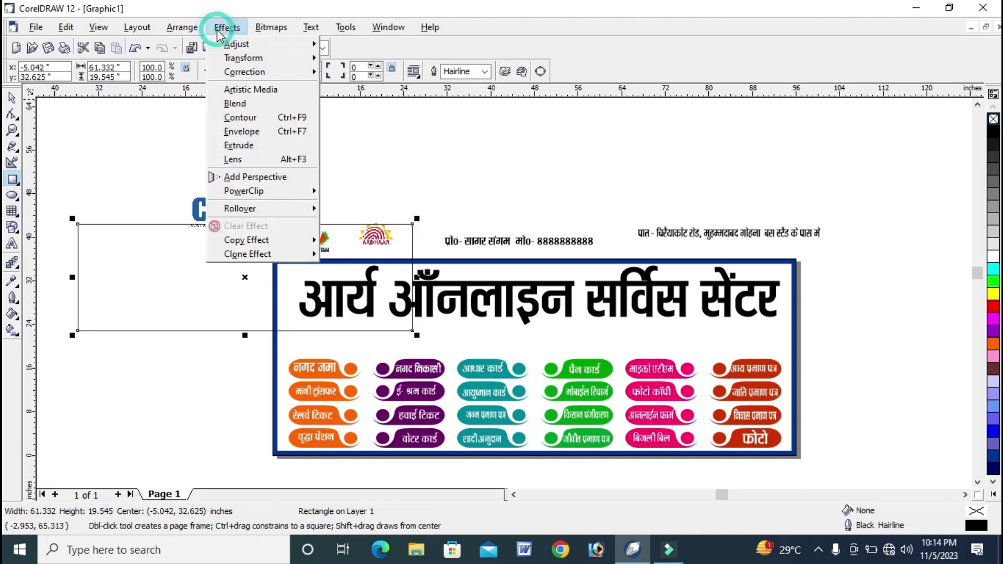
mouse_move(244, 192)
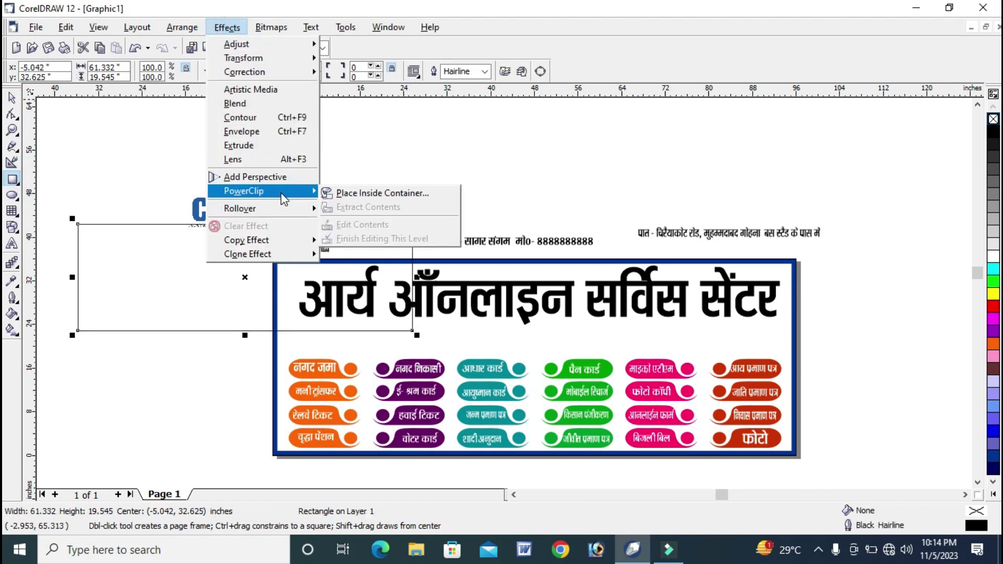
left_click(345, 193)
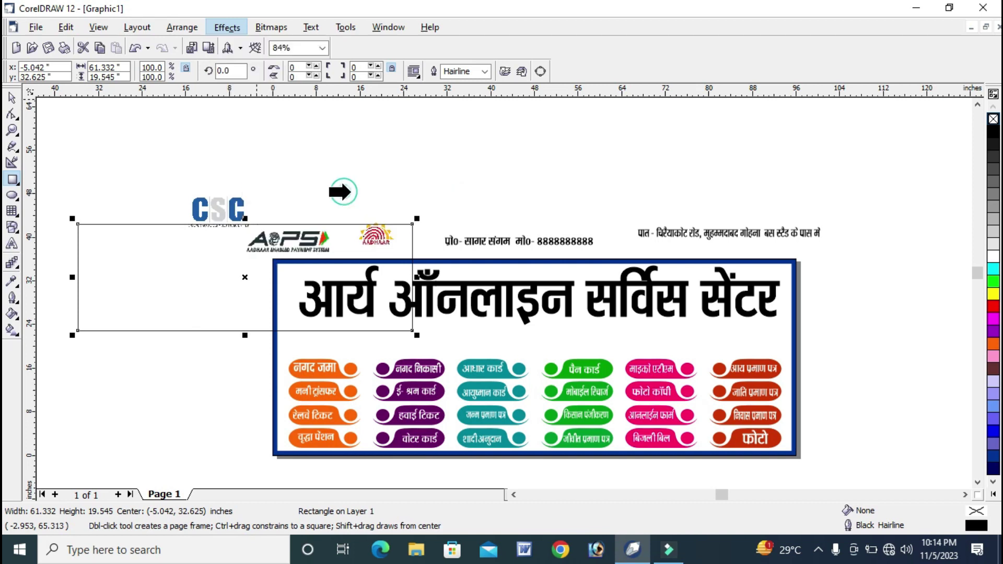
left_click(769, 334)
right_click(770, 334)
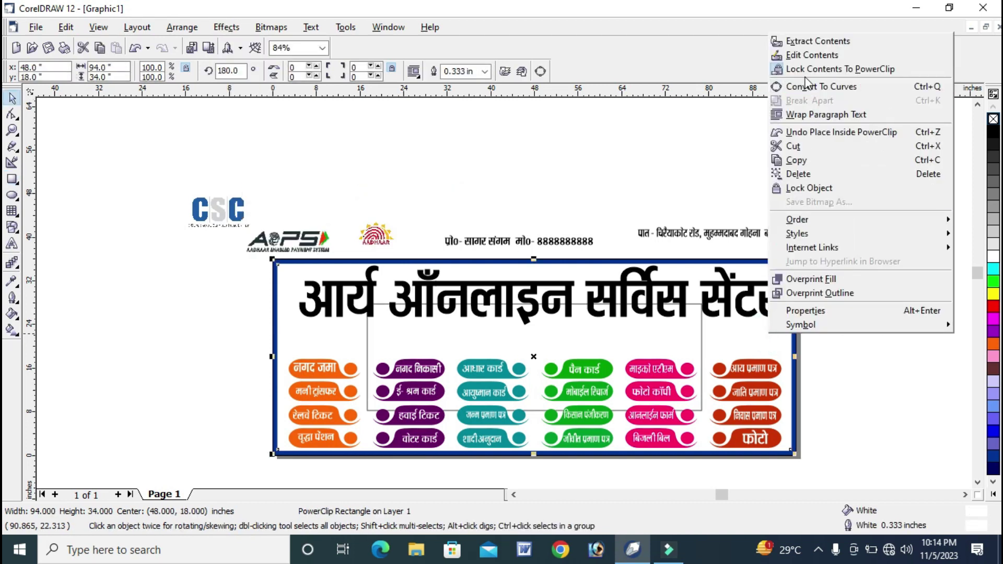
left_click(810, 55)
left_click(632, 342)
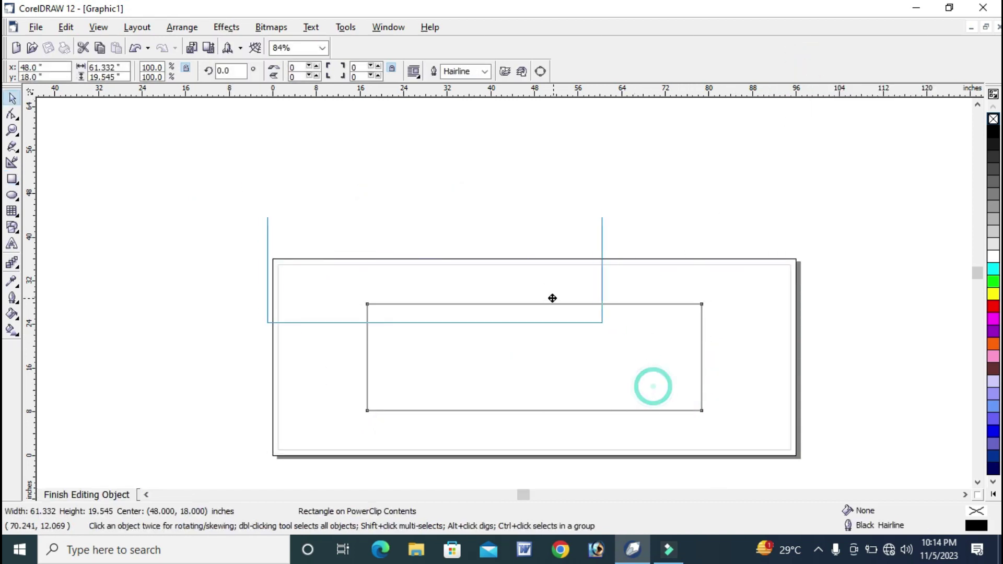
left_click_drag(650, 385, 552, 285)
Step: Resize the rectangle to about 99.4 × 12.4 in across the top and fill it navy blue
left_click(12, 130)
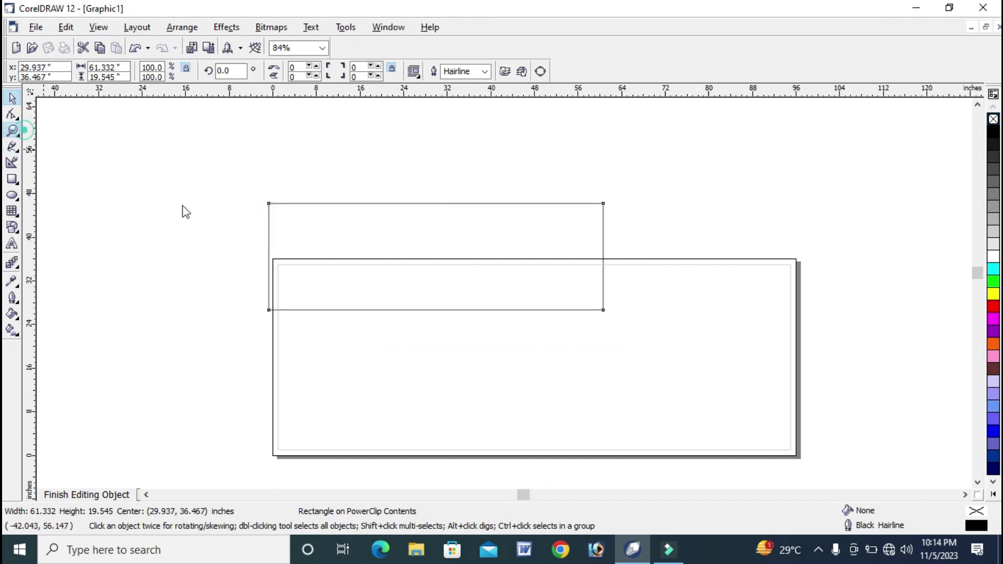
left_click_drag(224, 174, 858, 385)
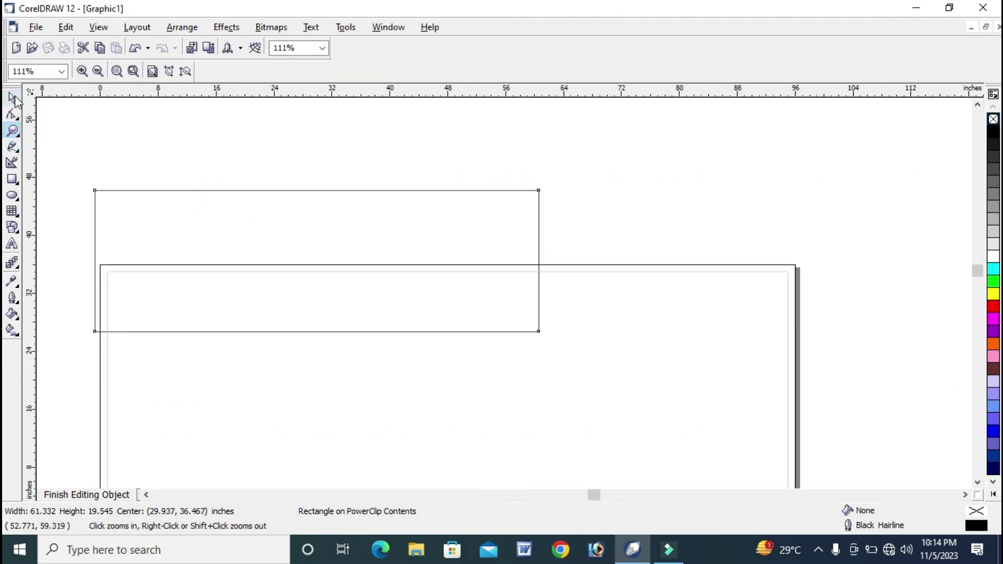
left_click(12, 98)
left_click_drag(316, 185, 316, 248)
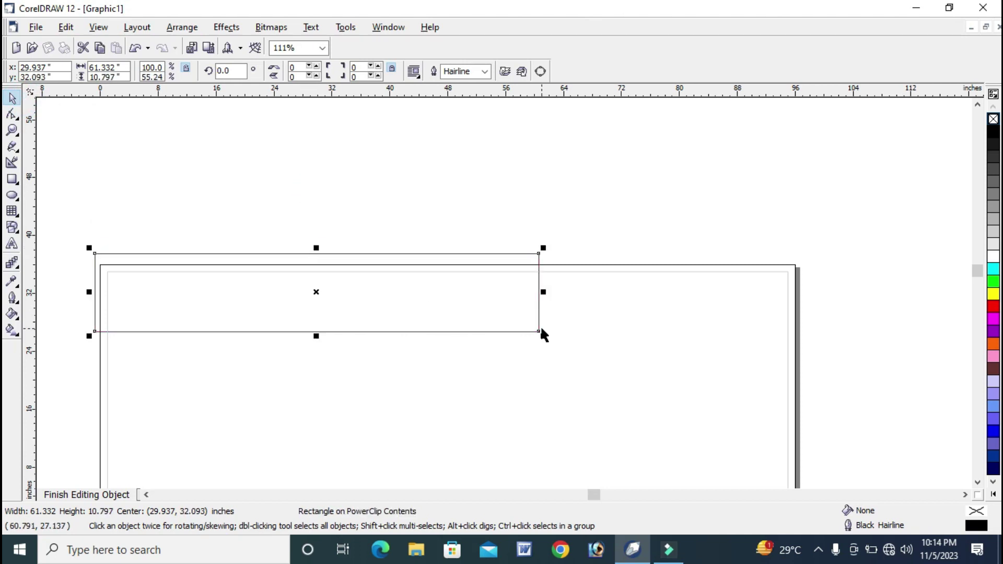
left_click_drag(544, 292, 819, 295)
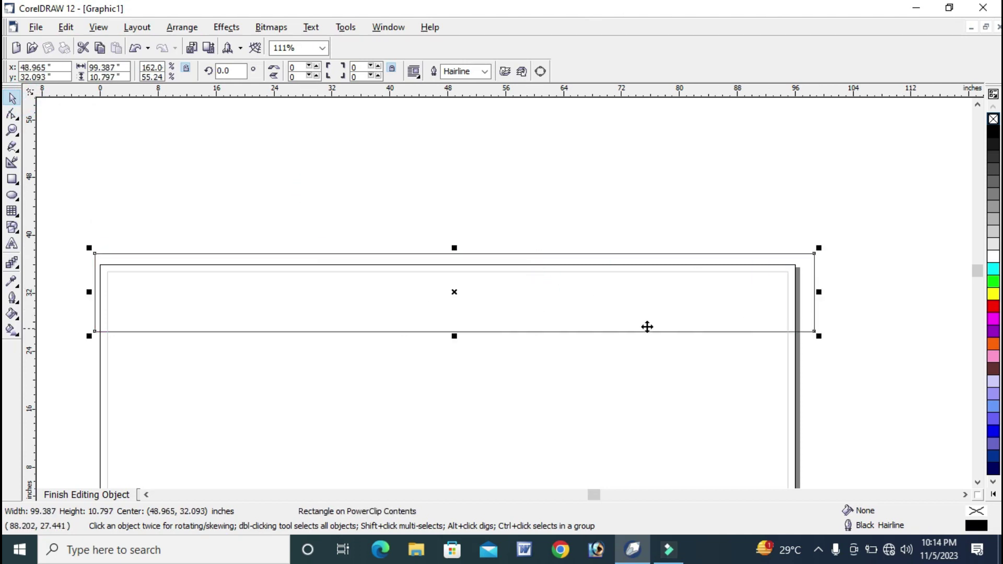
left_click_drag(456, 337, 455, 349)
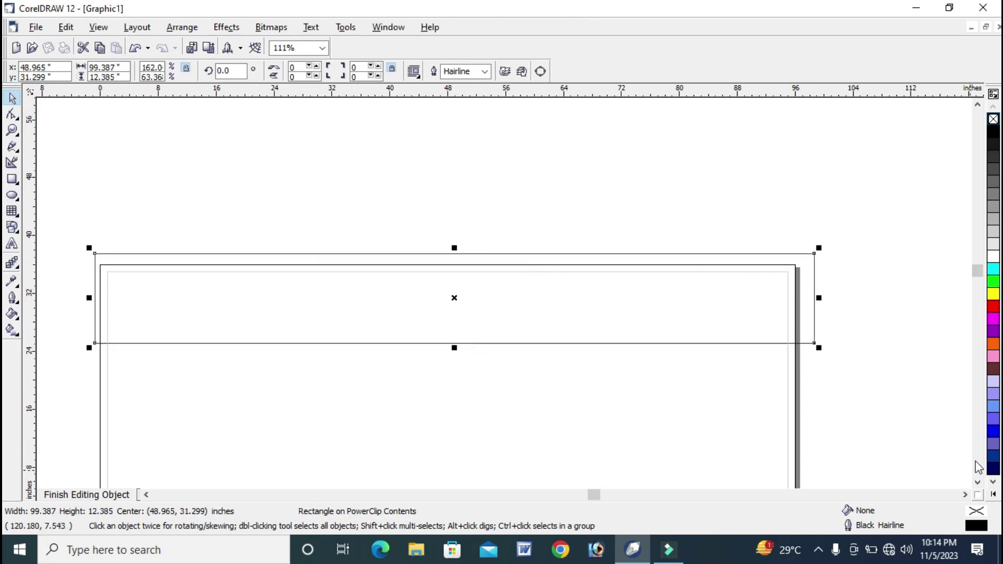
left_click(994, 458)
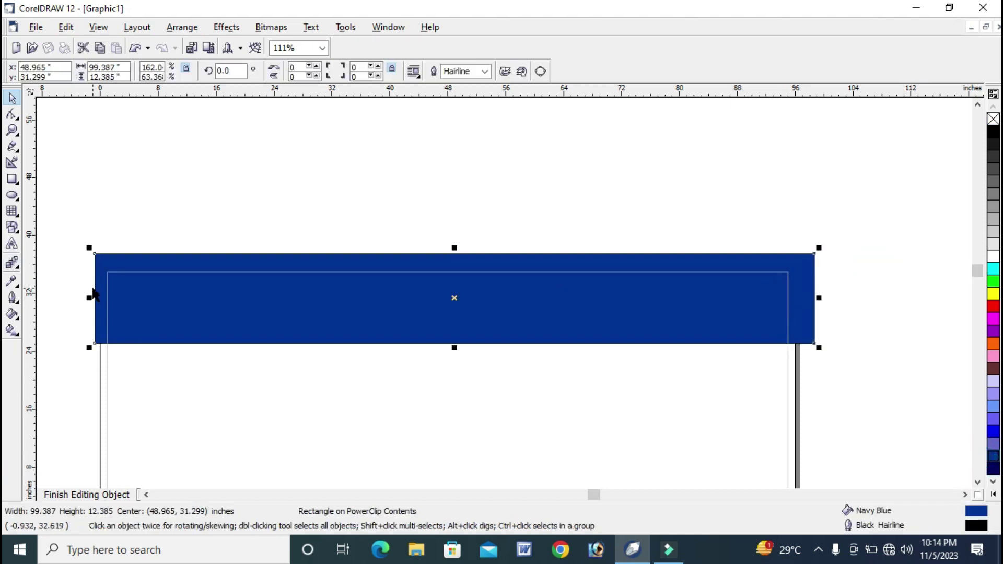
Step: Narrow the copy to 67.5 in, round its bottom-left corner, and fill it deep navy
left_click_drag(88, 299, 320, 298)
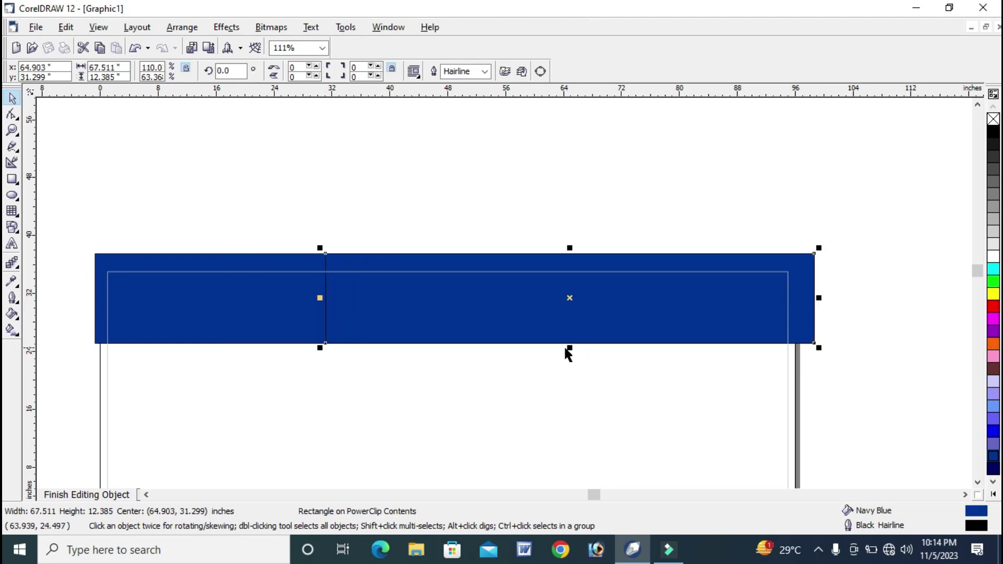
left_click_drag(570, 349, 571, 365)
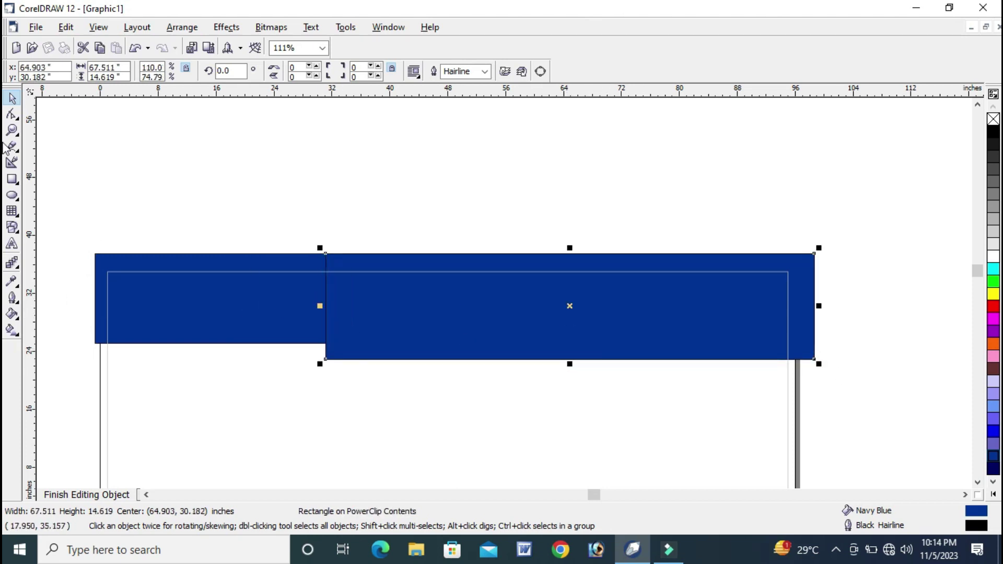
left_click(11, 114)
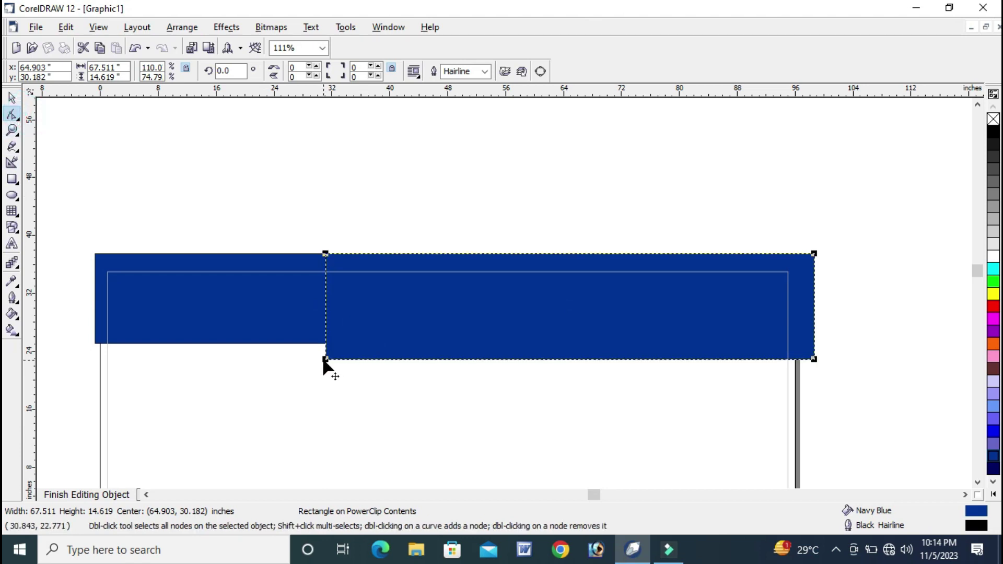
left_click(323, 359)
left_click_drag(324, 359, 383, 360)
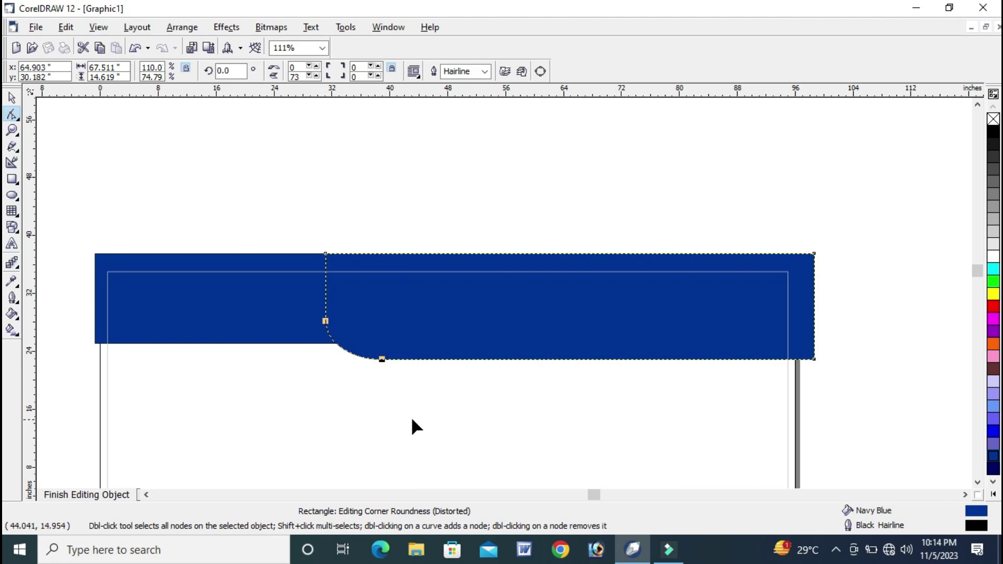
left_click(11, 98)
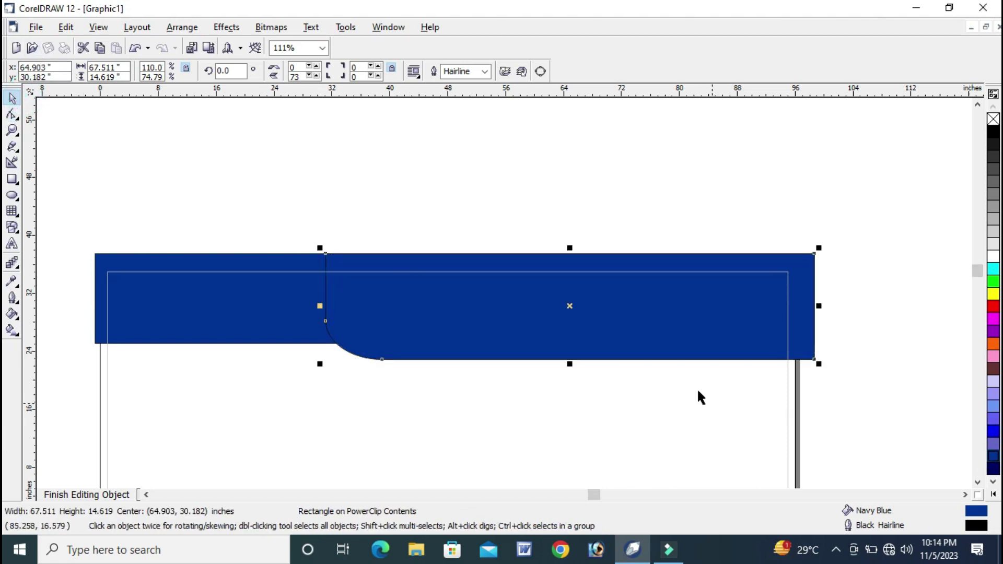
left_click(993, 466)
left_click(881, 251)
left_click(631, 280)
Step: Apply a radial interactive fill to the panel, glowing cyan at the centre to deep navy
left_click(12, 330)
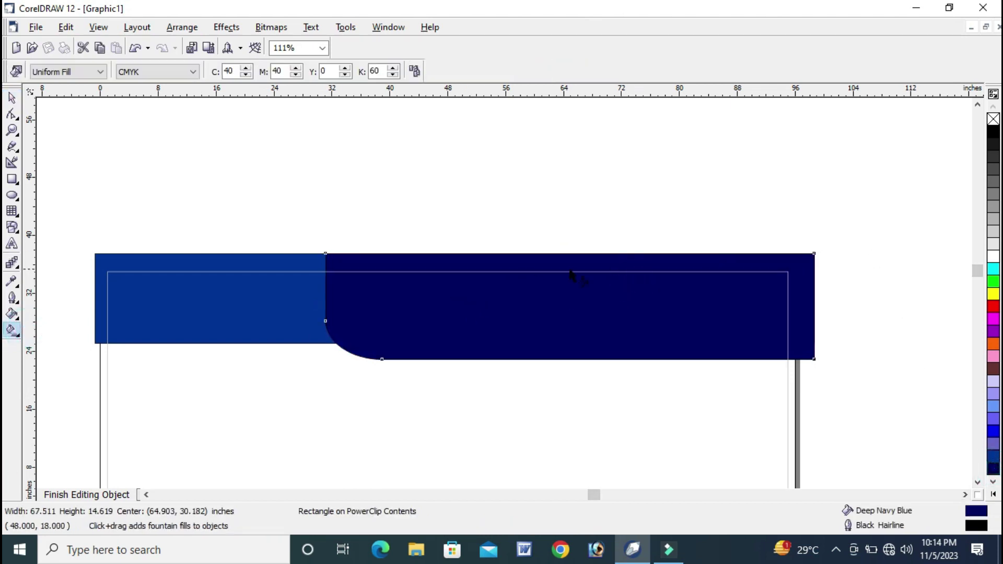
left_click_drag(576, 277, 507, 350)
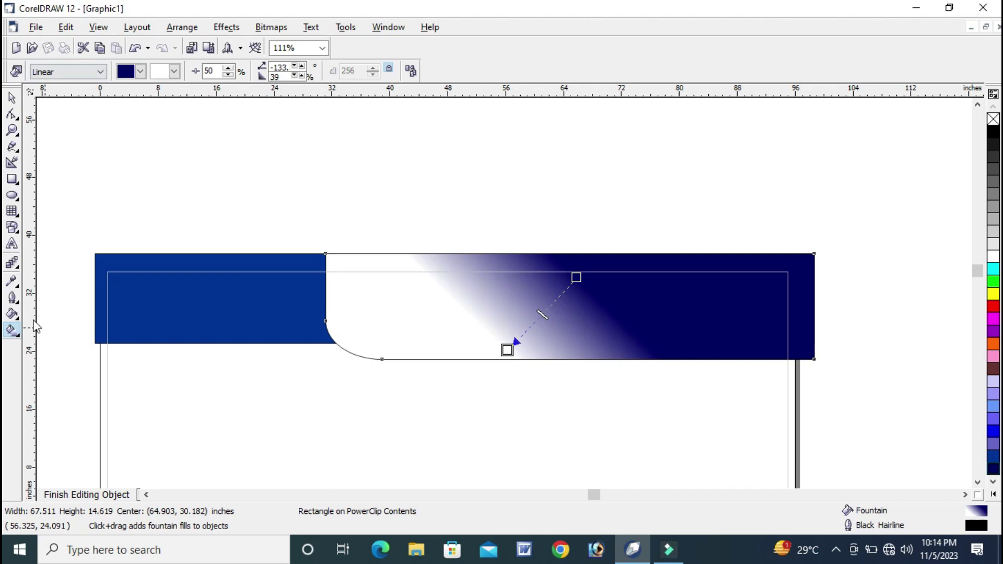
left_click(73, 71)
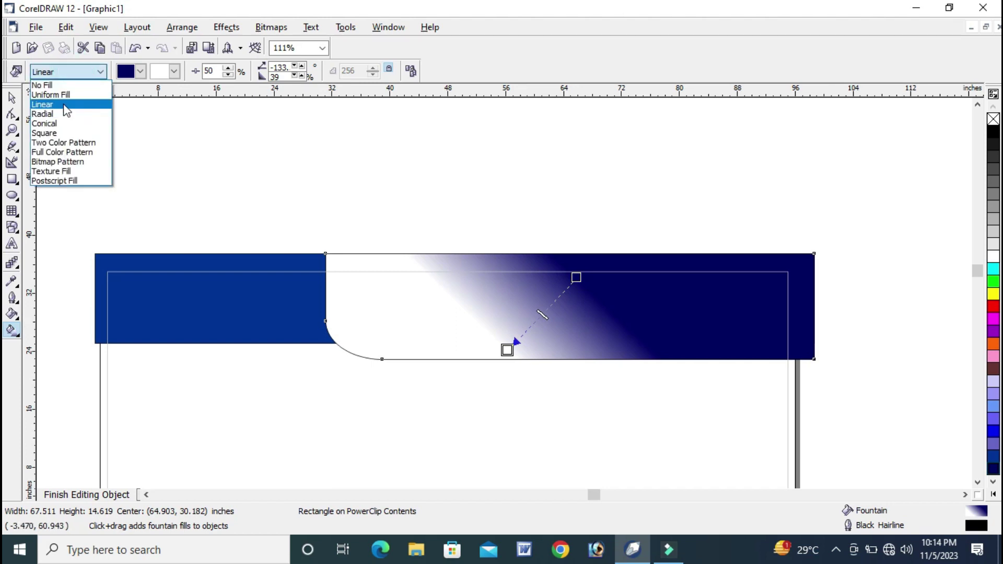
left_click(65, 114)
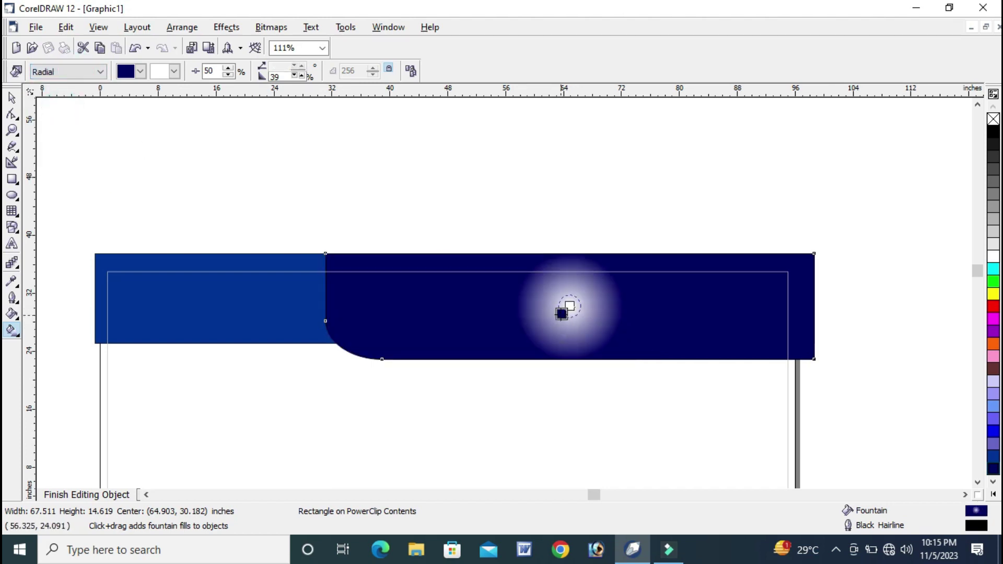
left_click_drag(562, 314, 419, 330)
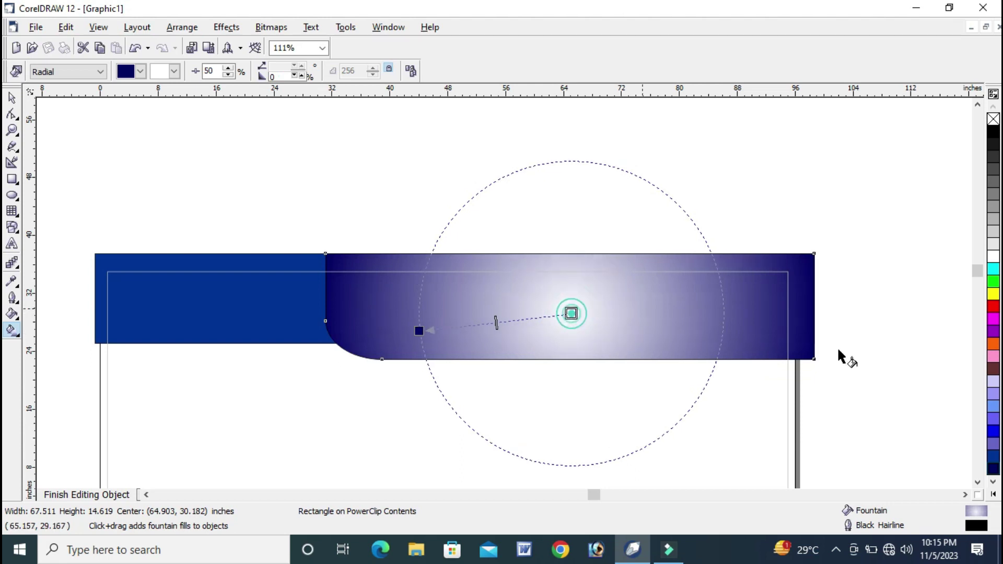
left_click(994, 269)
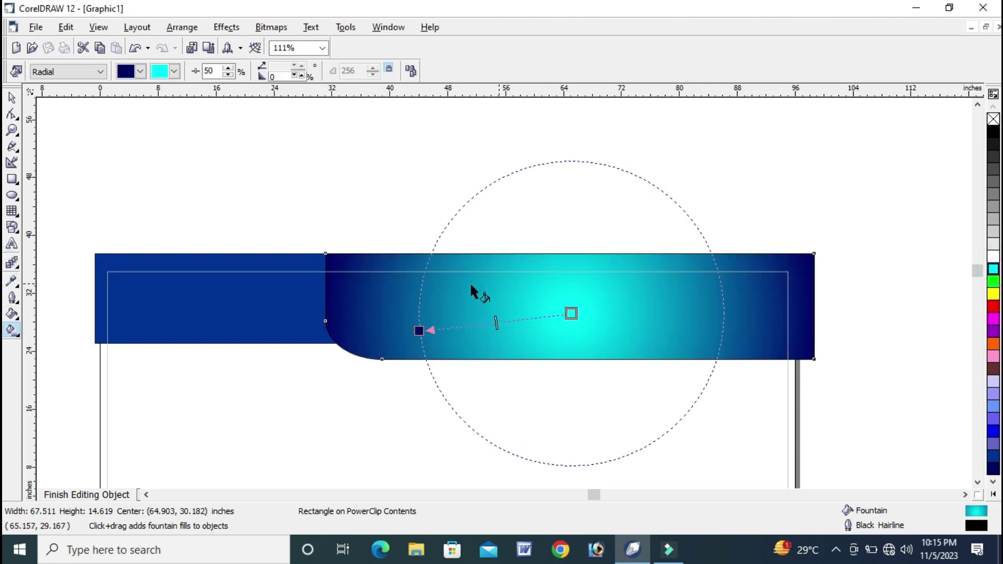
left_click_drag(419, 330, 318, 325)
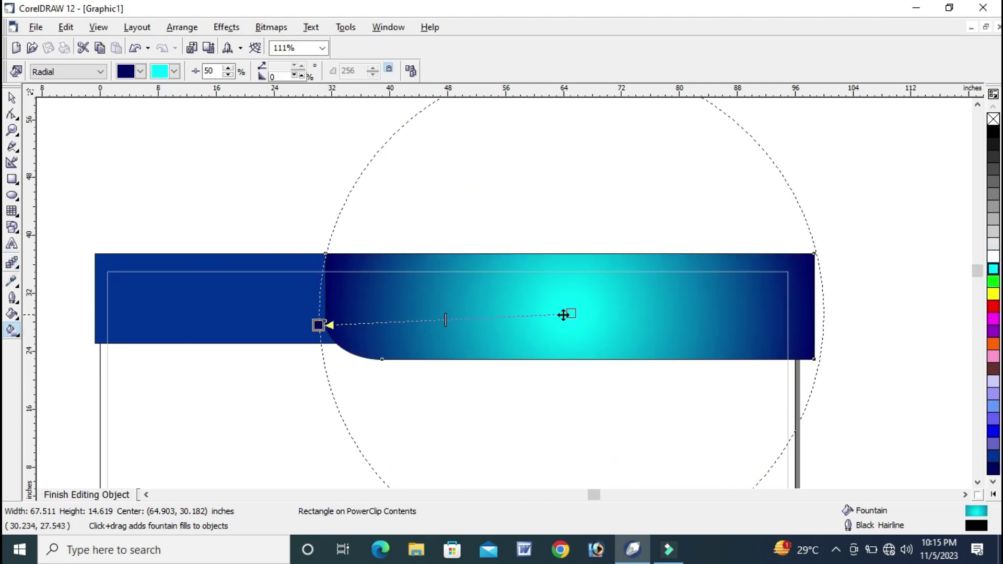
mouse_move(572, 312)
left_mouse_down()
mouse_move(408, 317)
mouse_move(504, 332)
left_mouse_up()
left_click_drag(318, 325, 512, 325)
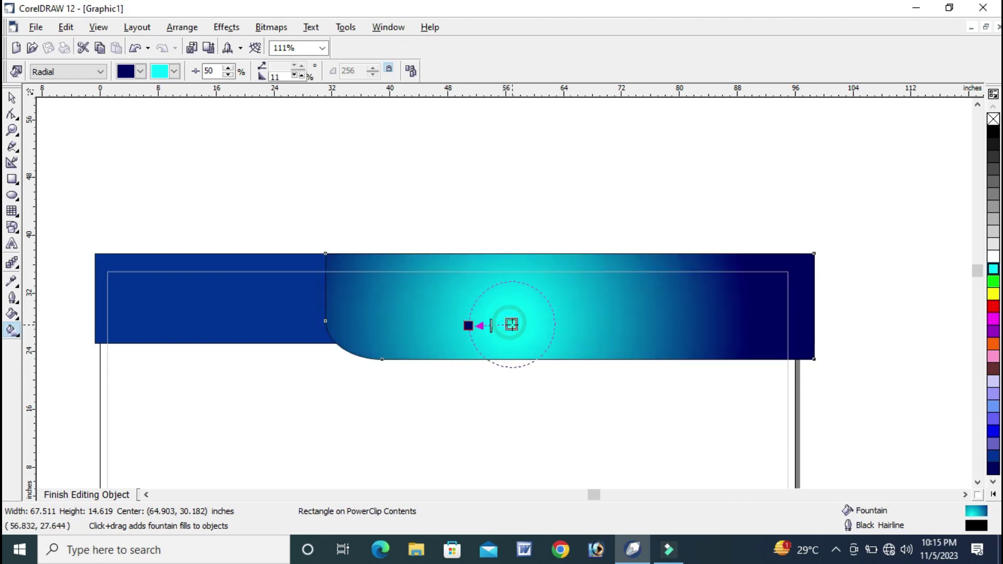
Step: Remove the gradient panel's outline and place a navy band copy over its right side
left_click(13, 98)
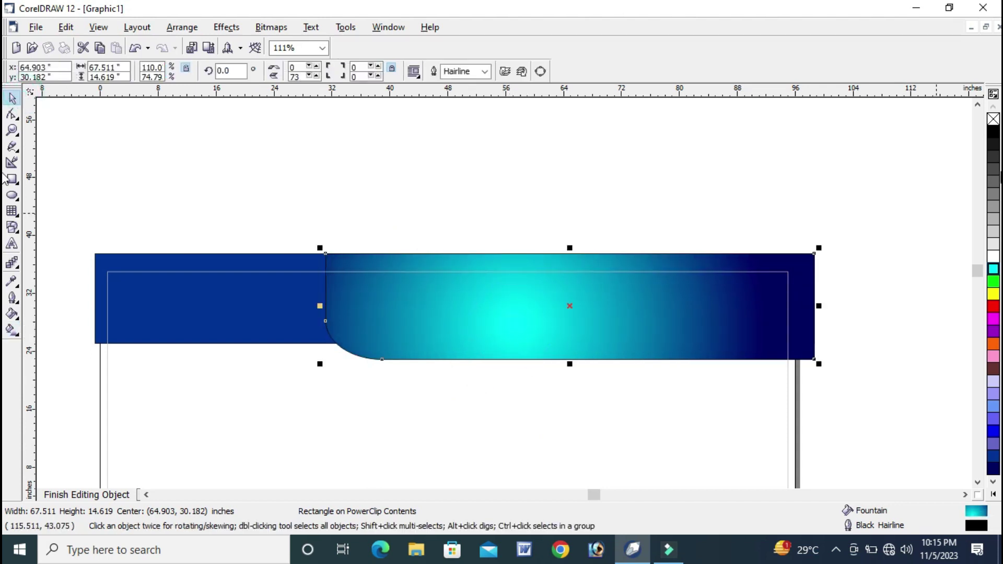
right_click(993, 120)
left_click(782, 199)
left_click(610, 321)
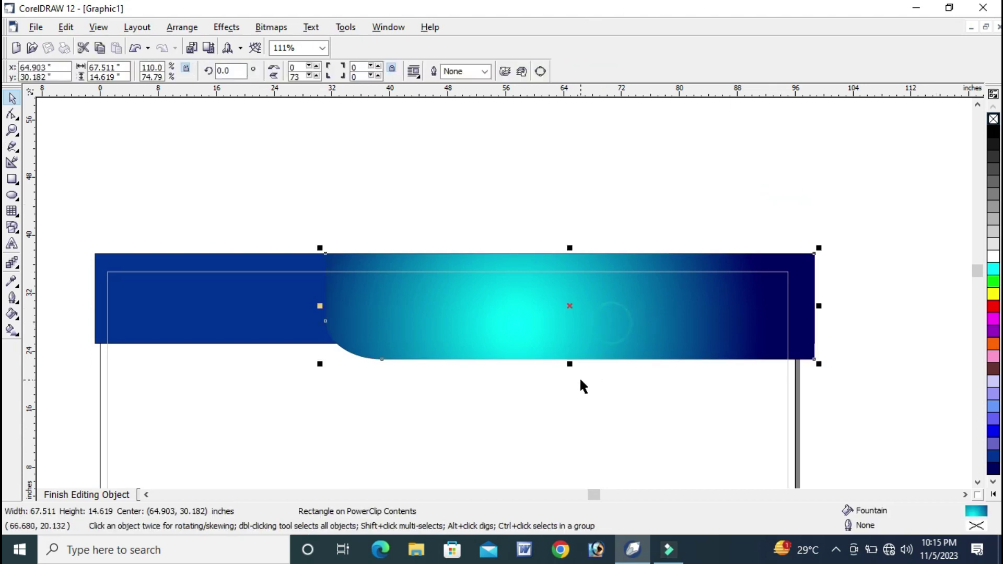
left_click_drag(176, 304, 579, 319)
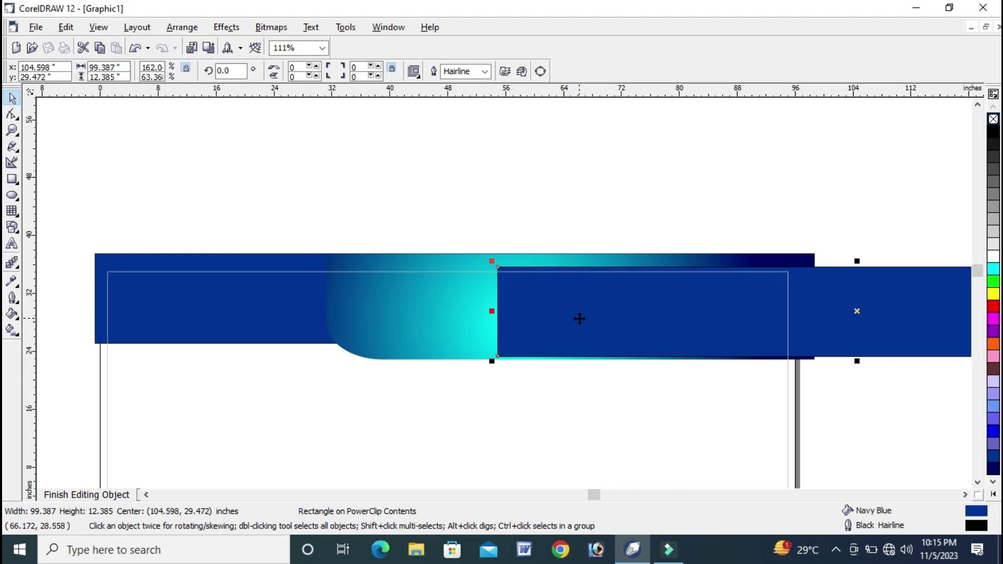
Step: Fade the right navy strip with a linear transparency, remove its outline, and fine-tune its height
left_click(15, 267)
left_click(138, 270)
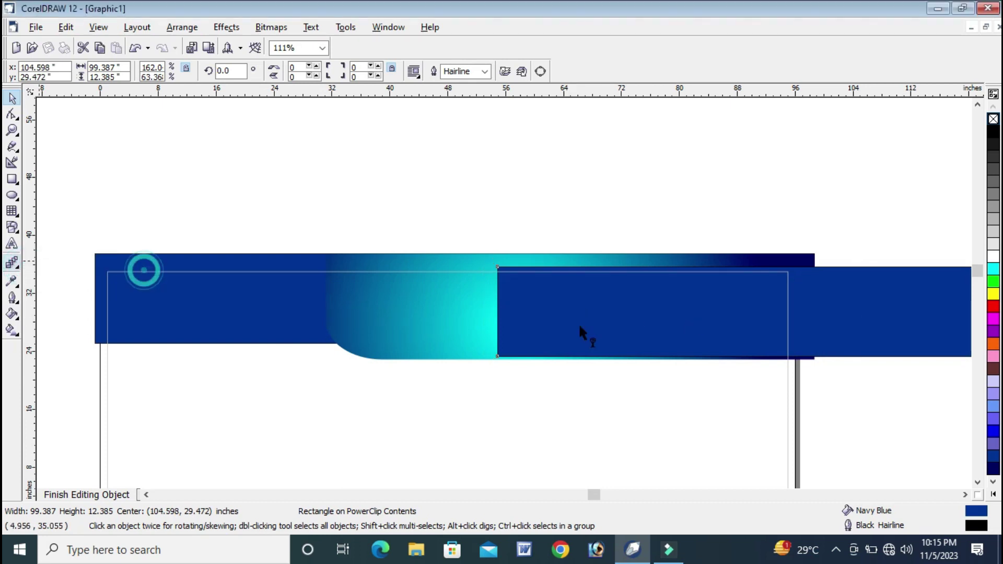
left_click_drag(722, 328, 504, 313)
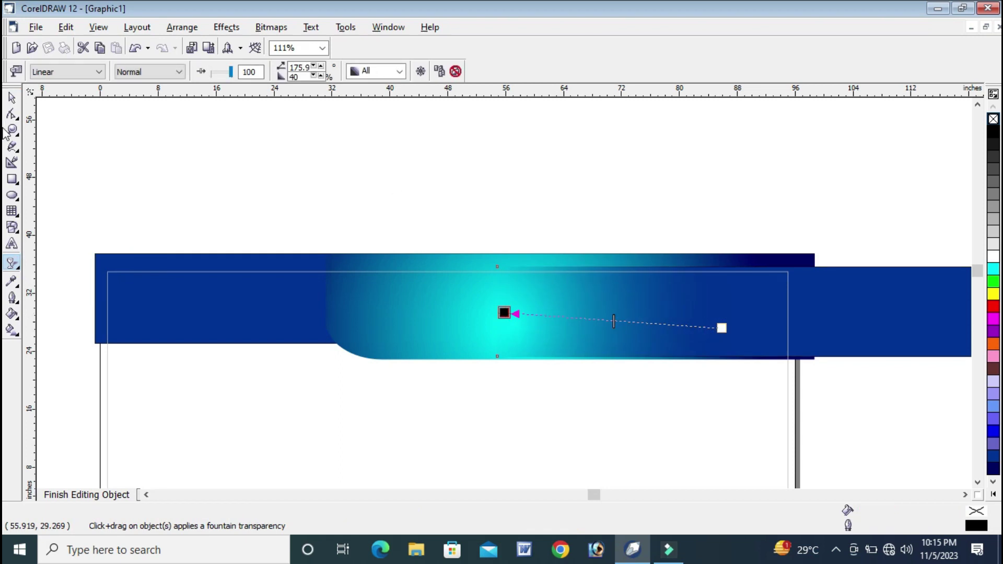
left_click(14, 96)
left_click(751, 328)
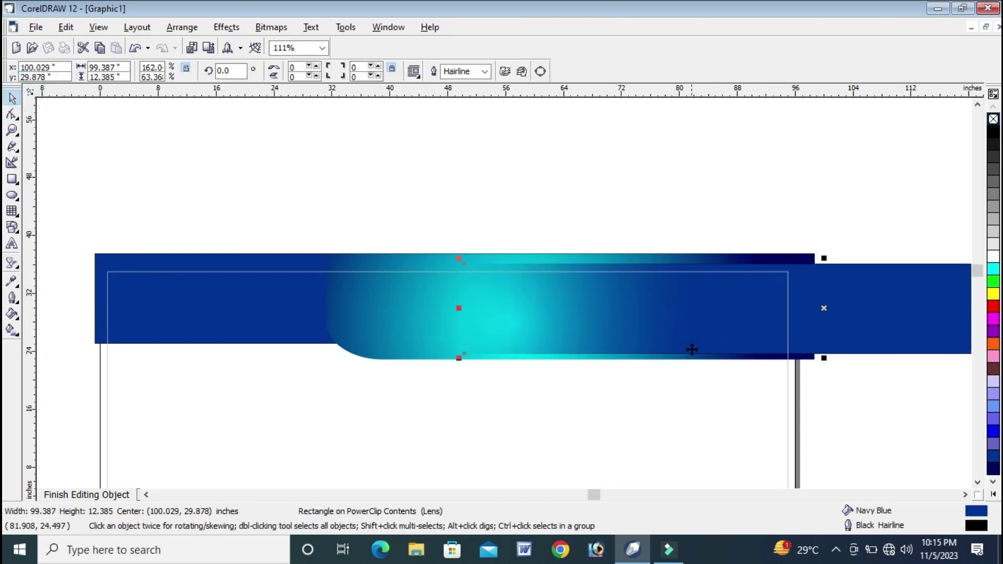
left_click_drag(825, 358, 824, 352)
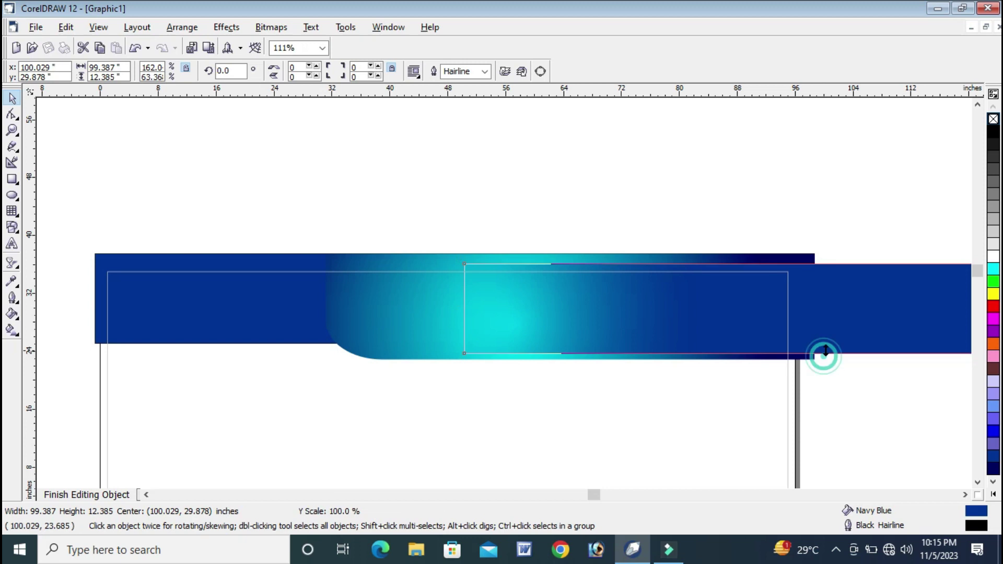
right_click(994, 121)
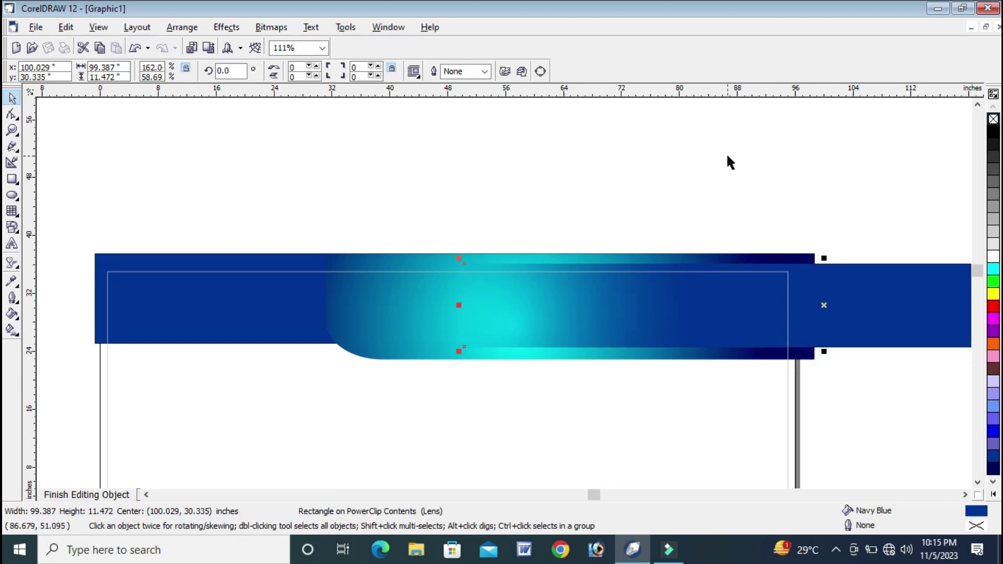
left_click(729, 157)
left_click(681, 327)
left_click_drag(824, 355, 831, 359)
Step: Make the Hindi title text white and nudge it slightly right and down
left_click(81, 495)
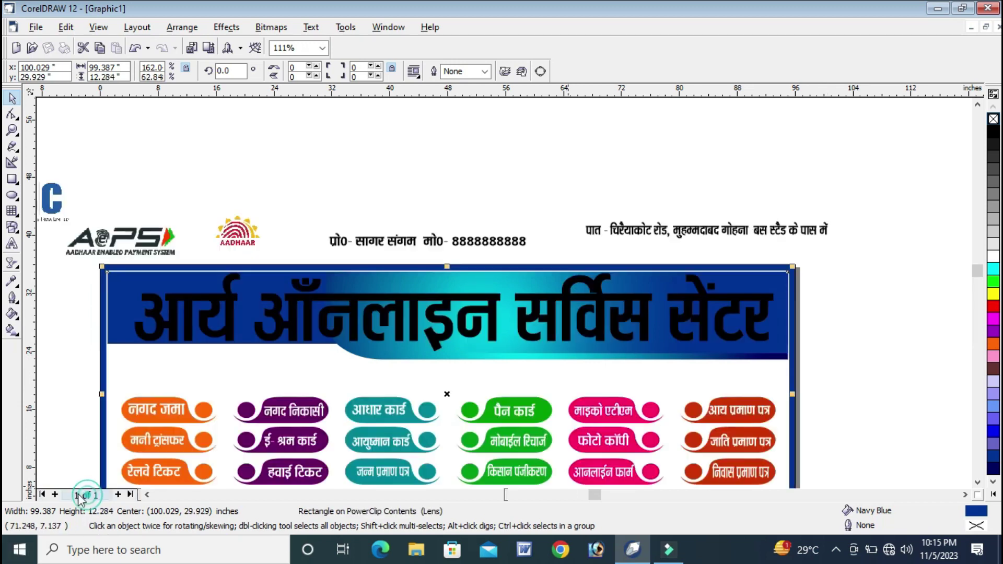
left_click(836, 267)
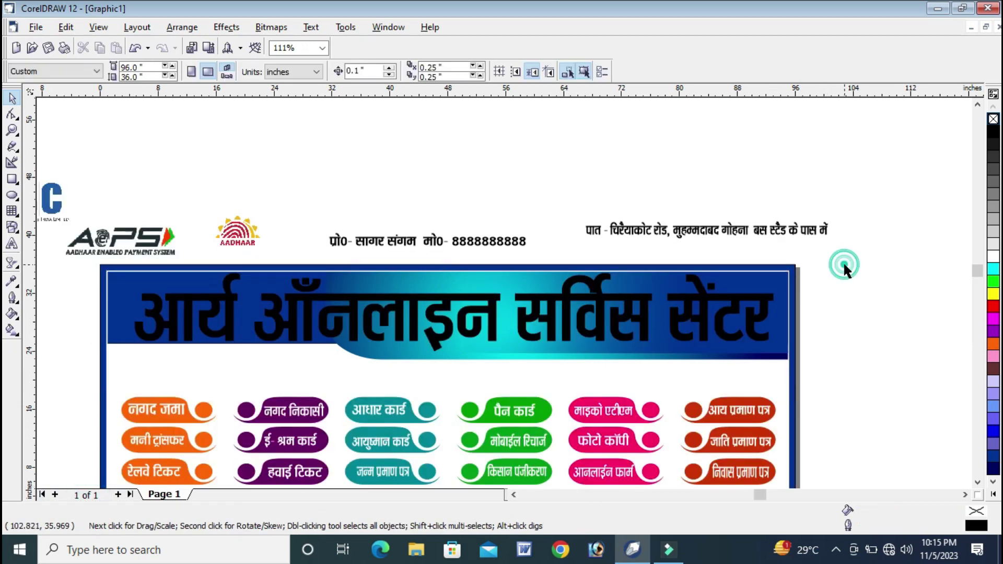
left_click(630, 308)
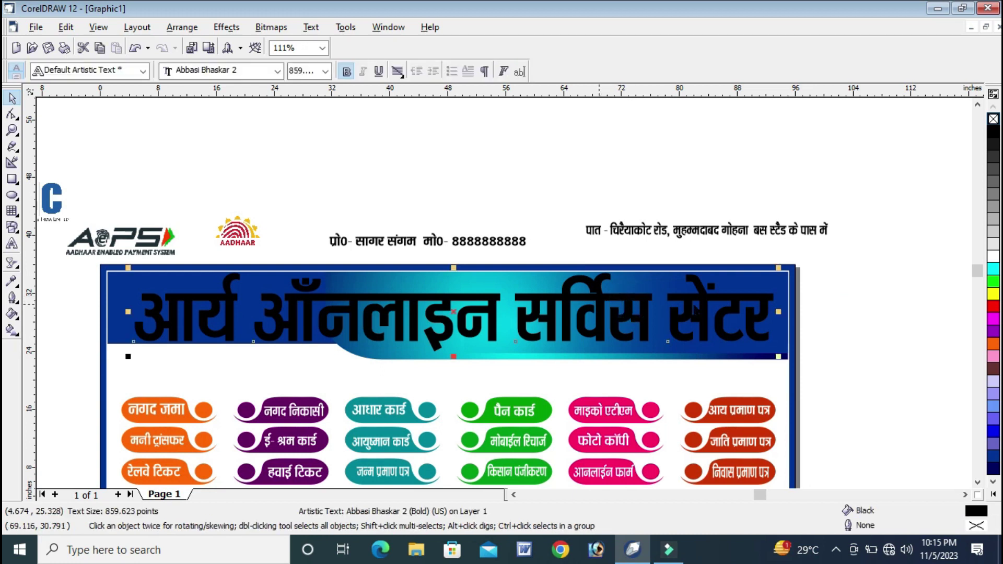
left_click(993, 256)
left_click_drag(730, 303, 731, 304)
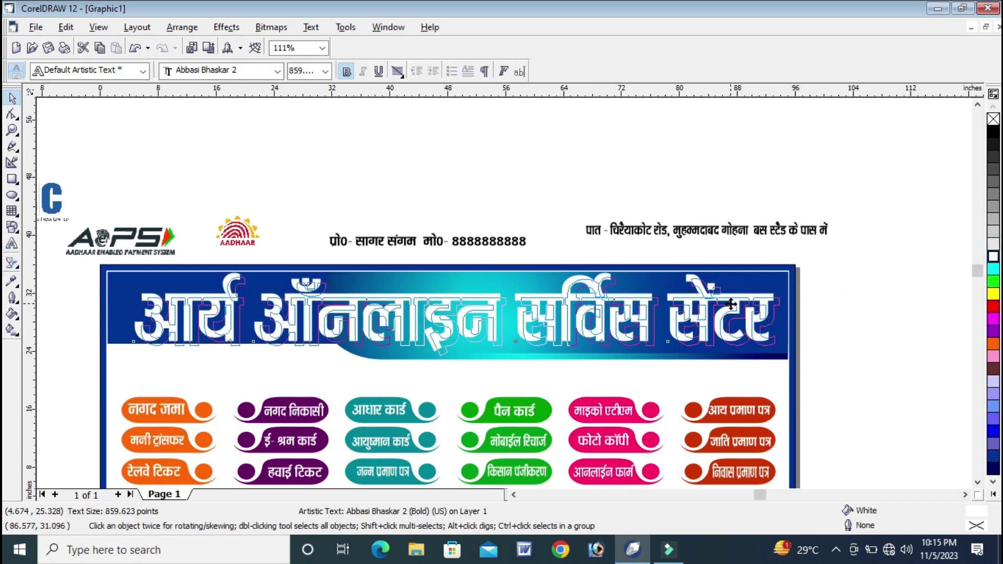
Step: Select all three clipped header shapes in the frame's contents and nudge them down one step
left_click(12, 129)
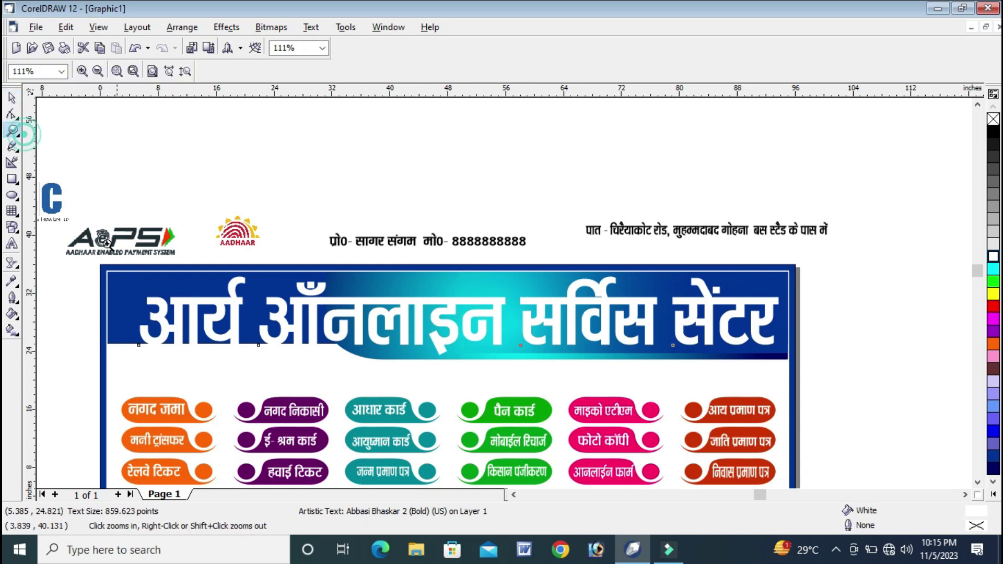
left_click_drag(46, 224, 852, 385)
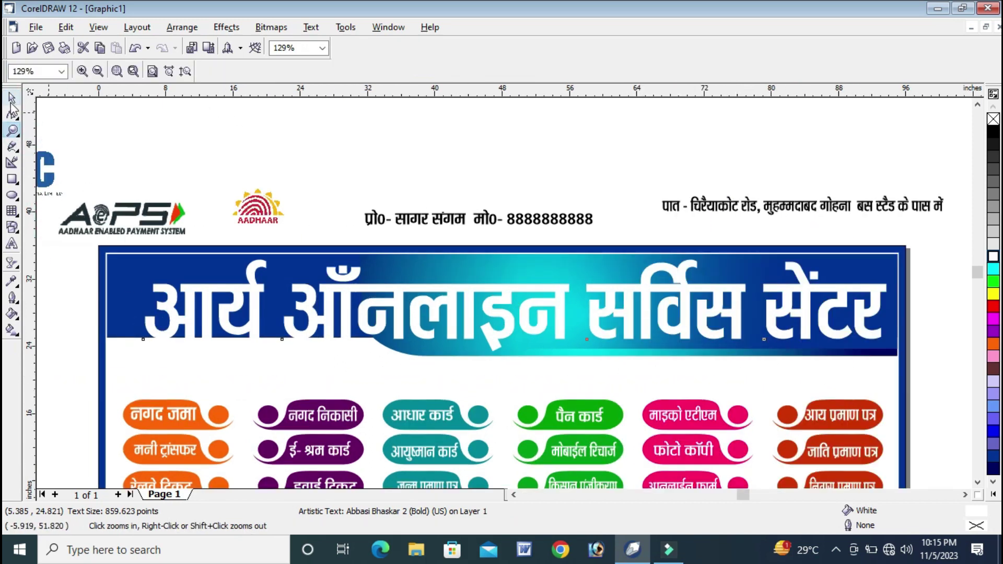
left_click(11, 99)
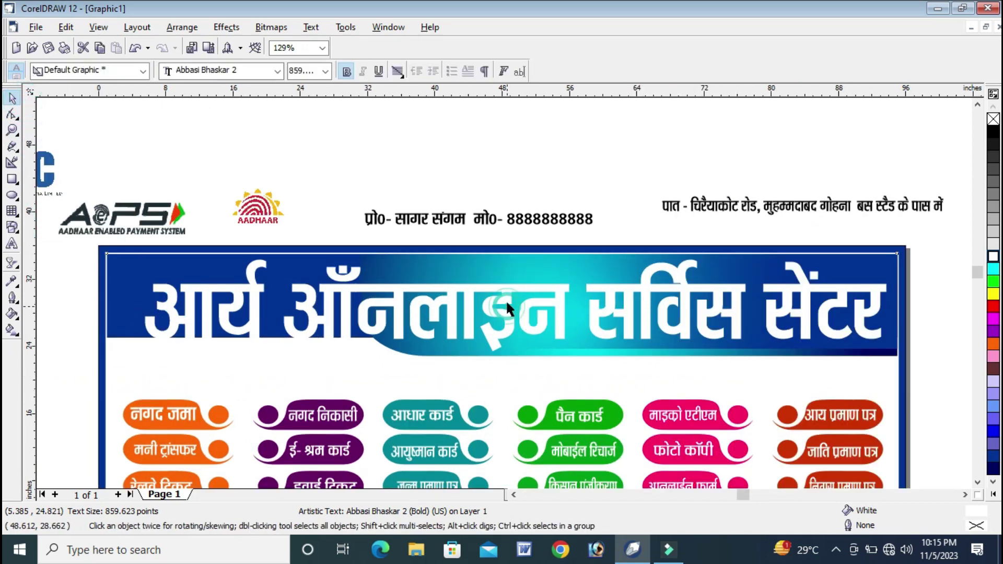
right_click(523, 278)
left_click(560, 257)
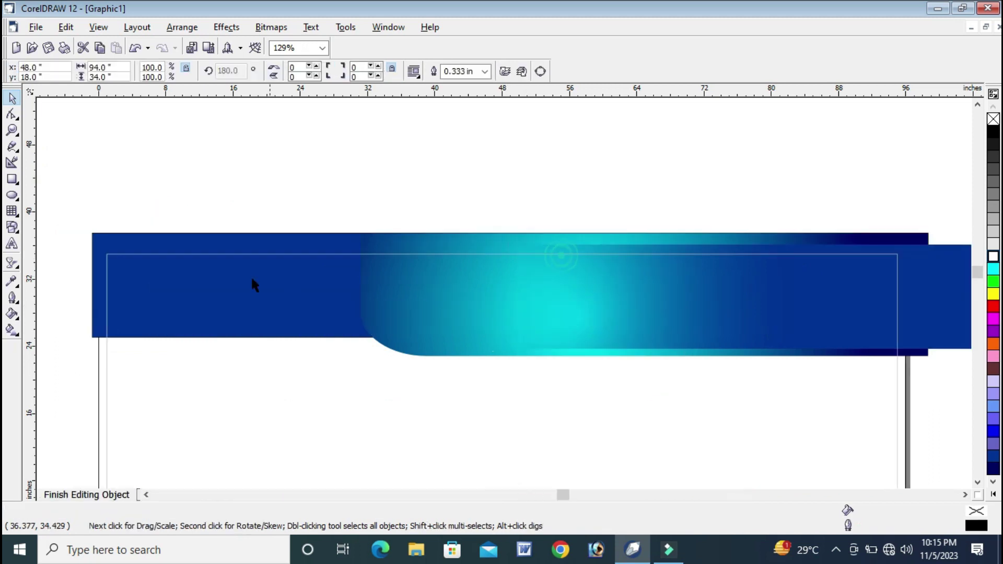
mouse_move(54, 189)
left_mouse_down()
mouse_move(965, 387)
mouse_move(876, 359)
left_mouse_up()
scroll(963, 387, "down", 1)
scroll(875, 359, "down", 1)
left_click(584, 310, "shift")
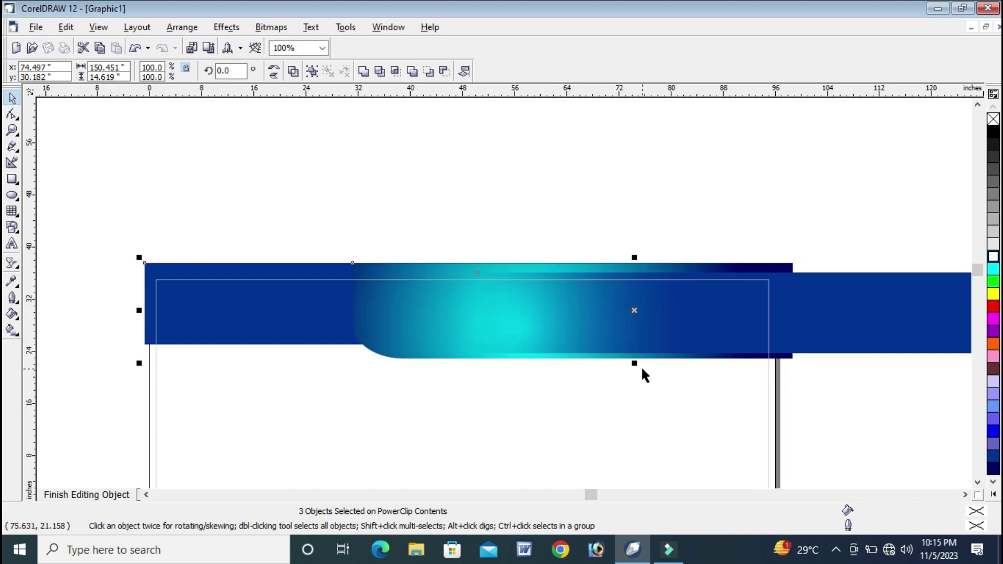
key("Down")
key("Down")
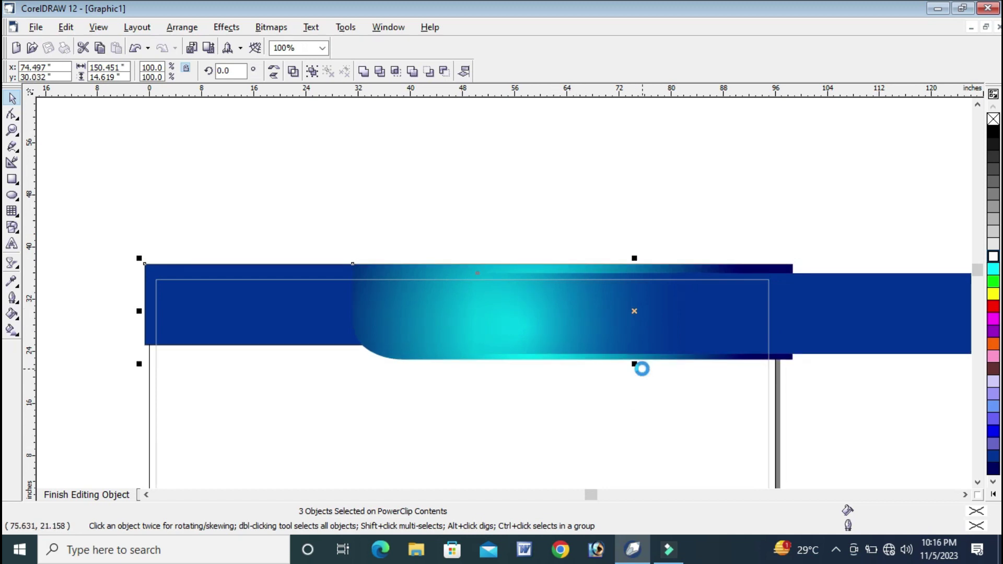
left_click(83, 495)
left_click(809, 244)
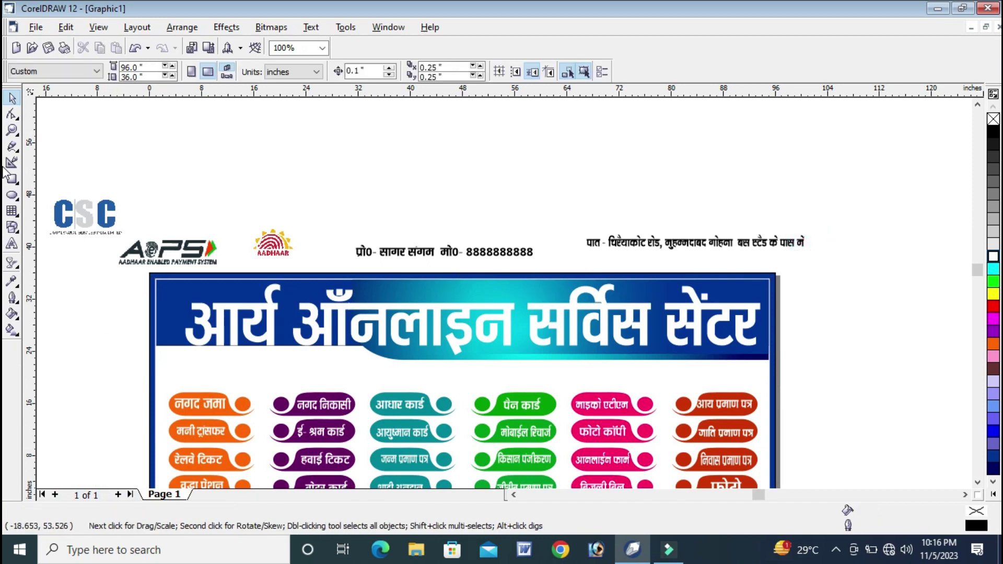
Step: Move the big white title slightly upward within the header
left_click(12, 130)
left_click_drag(60, 196, 867, 390)
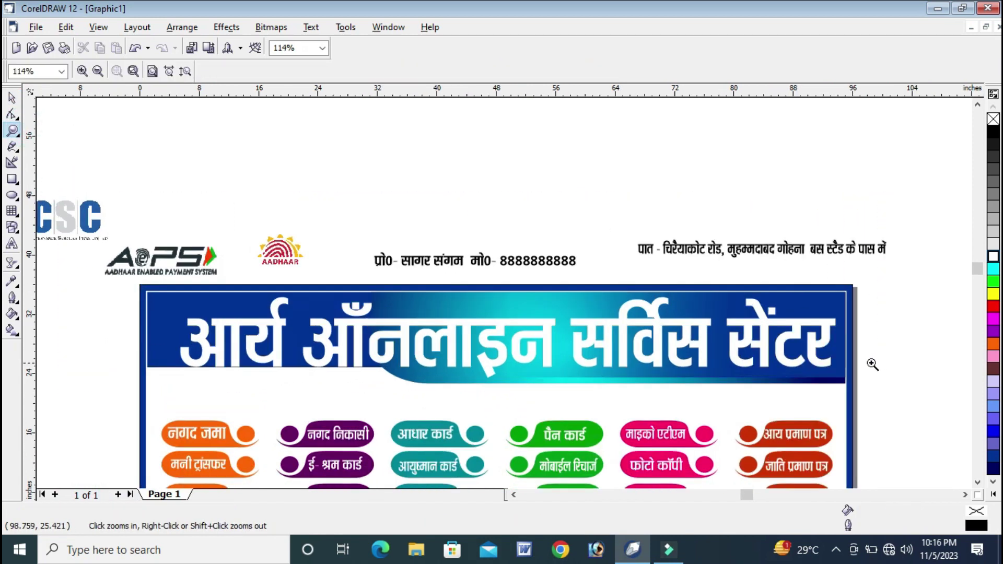
left_click(12, 98)
left_click(498, 342)
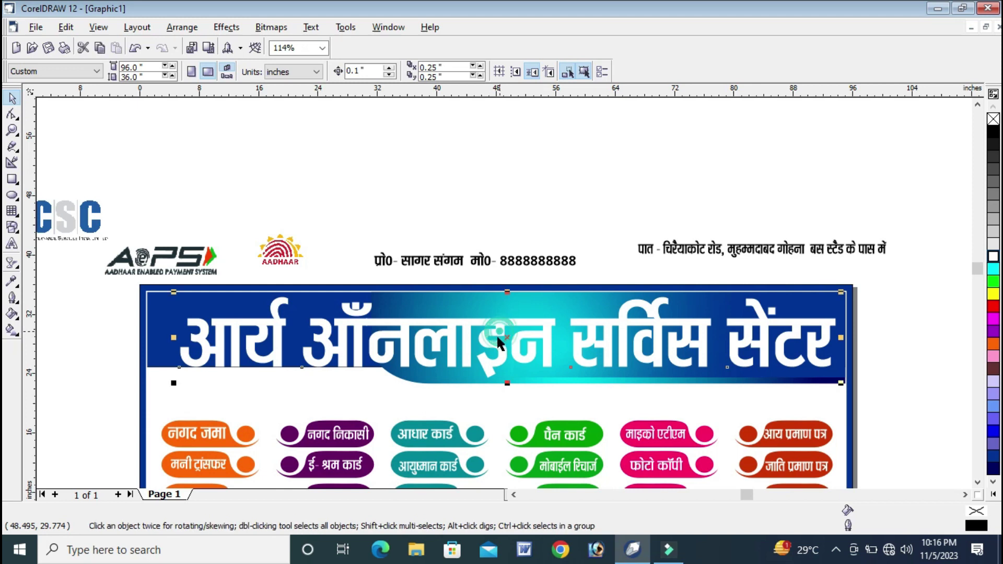
left_click(512, 339)
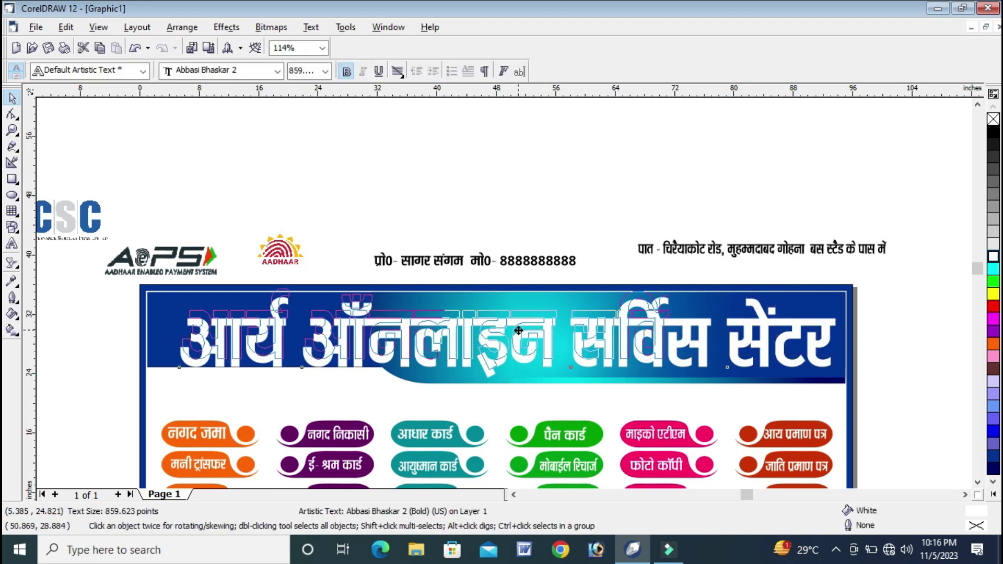
left_click_drag(516, 338, 518, 328)
Step: Place the contact-number line on the navy header's top, resize it slightly, and colour it yellow
left_click(464, 244)
left_click_drag(473, 261, 499, 296)
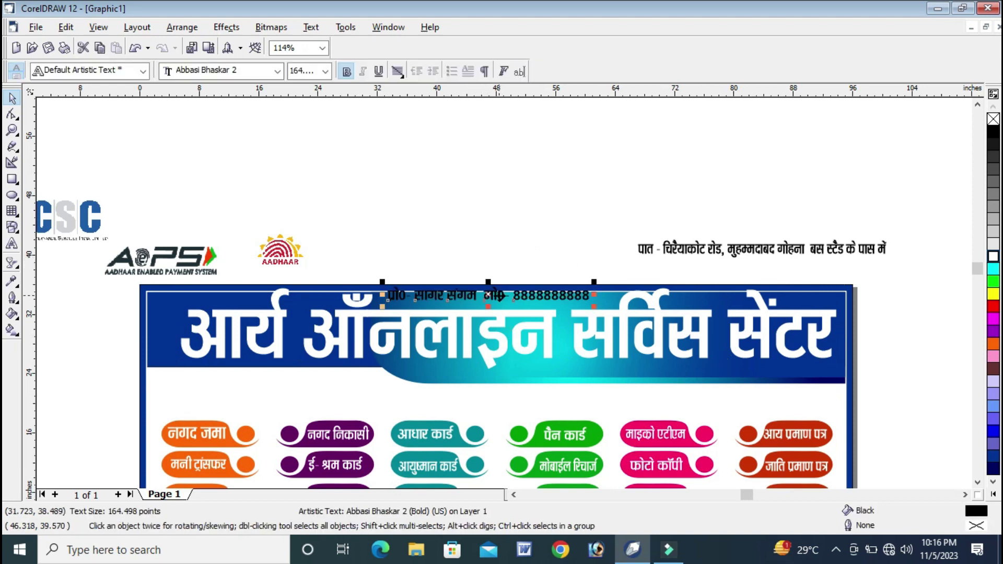
left_click(12, 130)
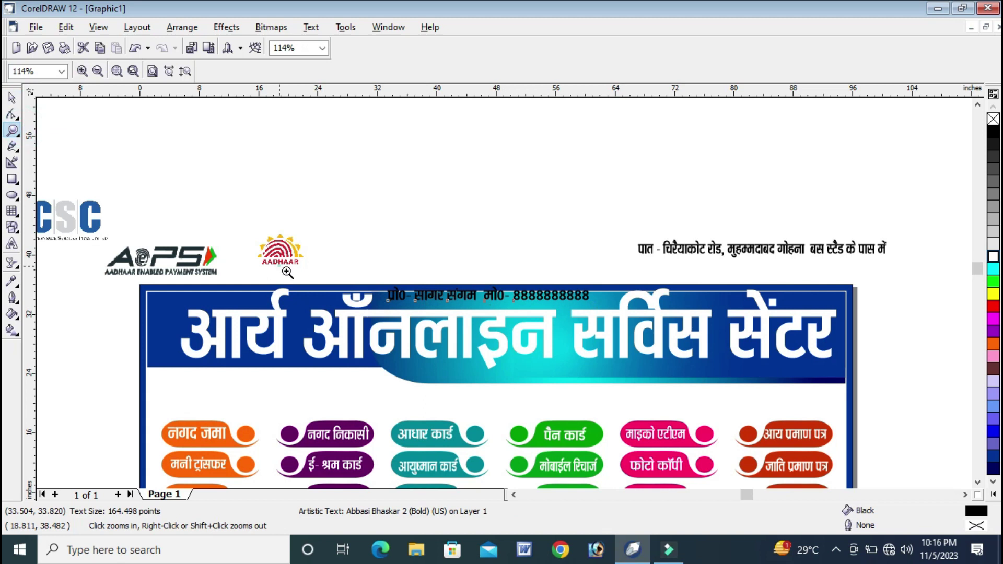
left_click_drag(281, 266, 631, 346)
left_click(12, 98)
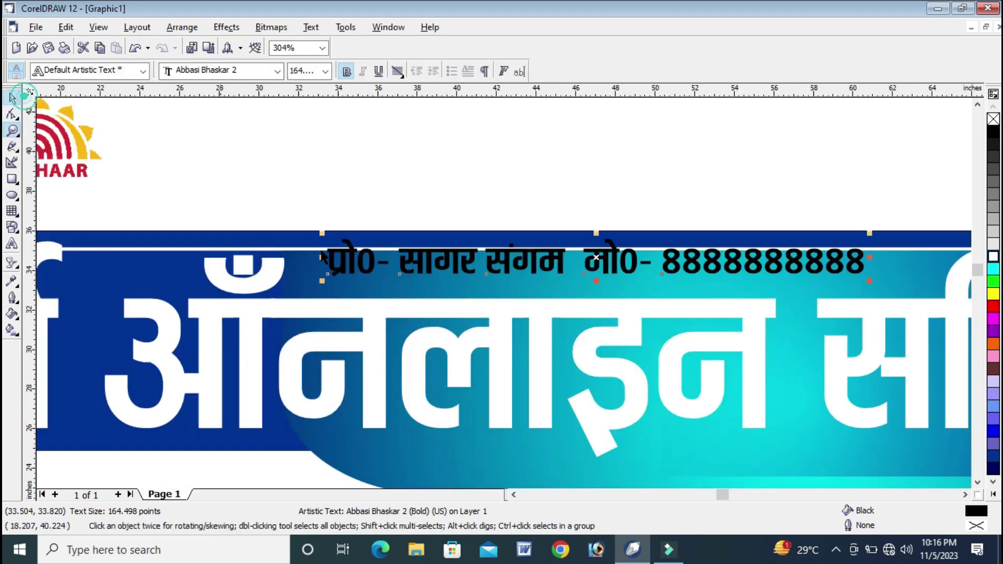
left_click(512, 309)
left_click_drag(648, 235, 680, 278)
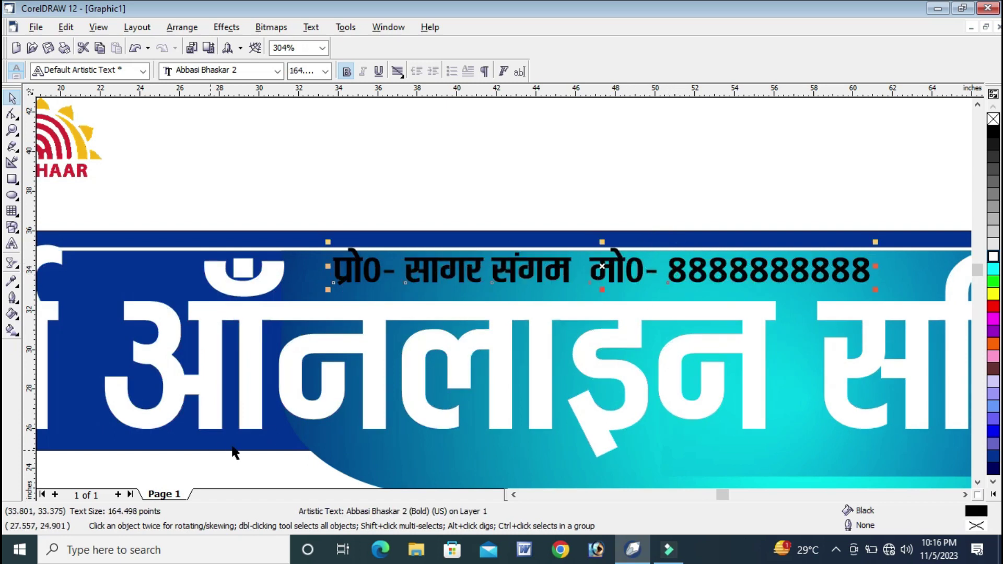
left_click(994, 294)
left_click_drag(697, 266, 700, 274)
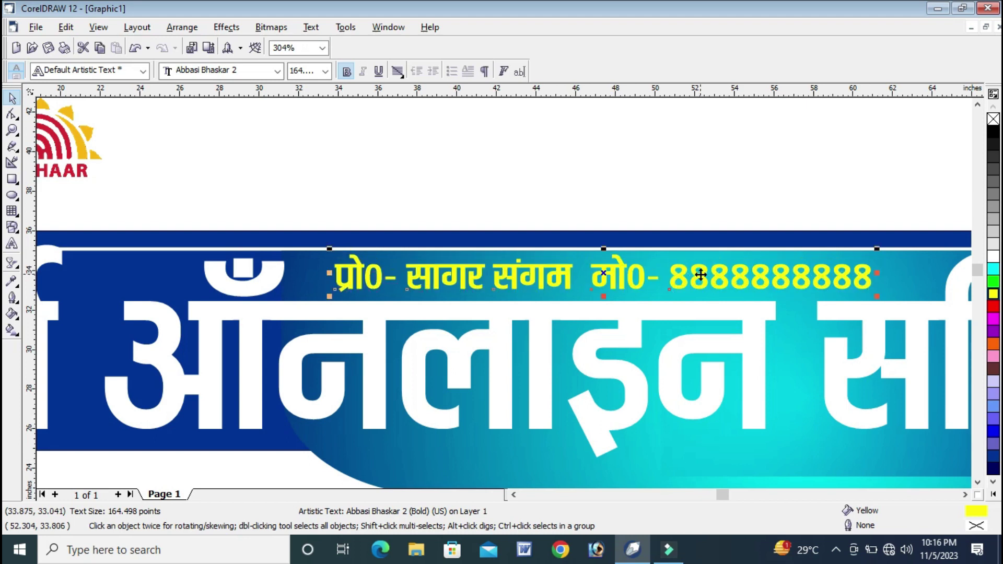
left_click(717, 177)
scroll(706, 179, "down", 3)
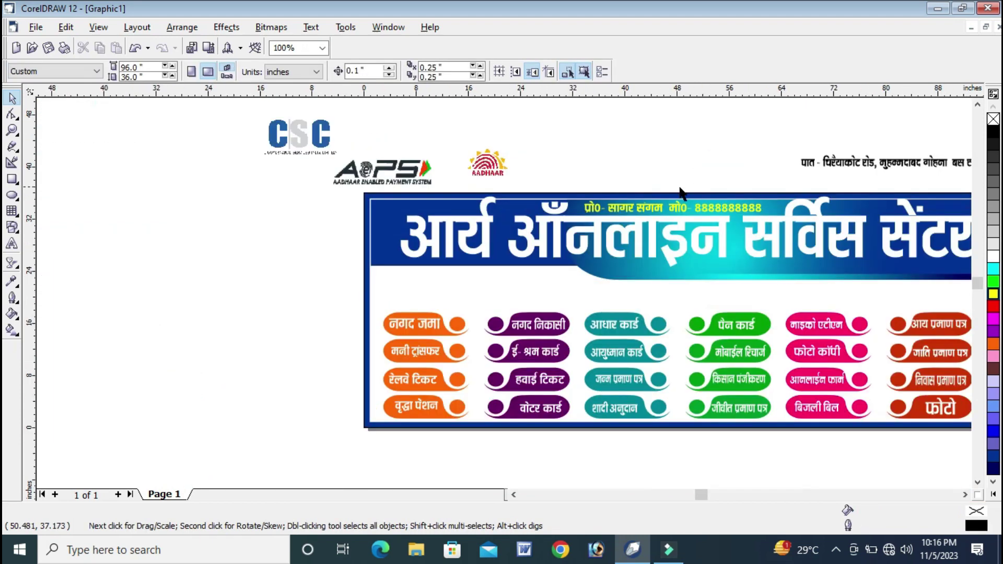
Step: Drag the CSC, AePS and Aadhaar logos into a row below the title on the left
left_click(978, 104)
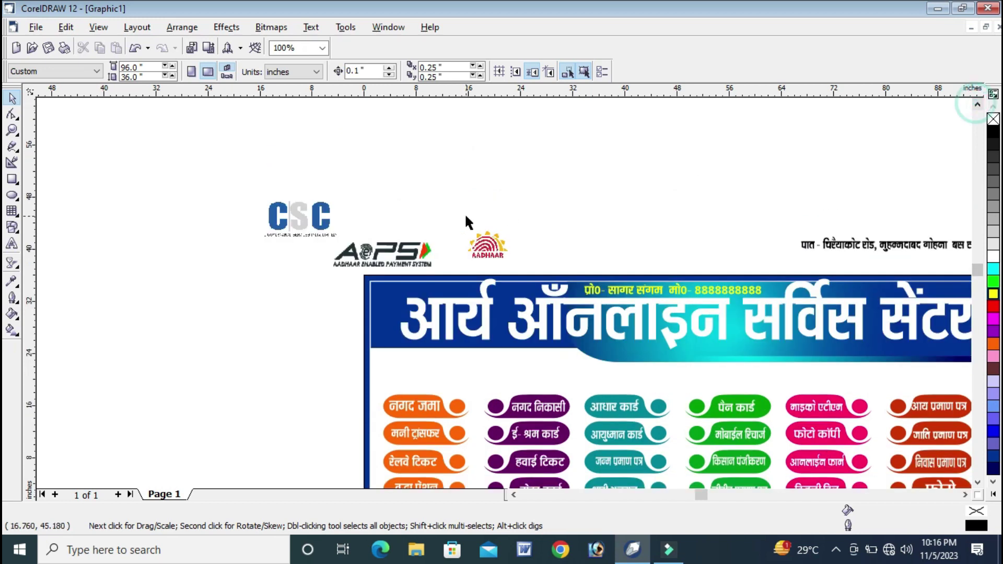
left_click(300, 217)
left_click_drag(300, 217, 409, 366)
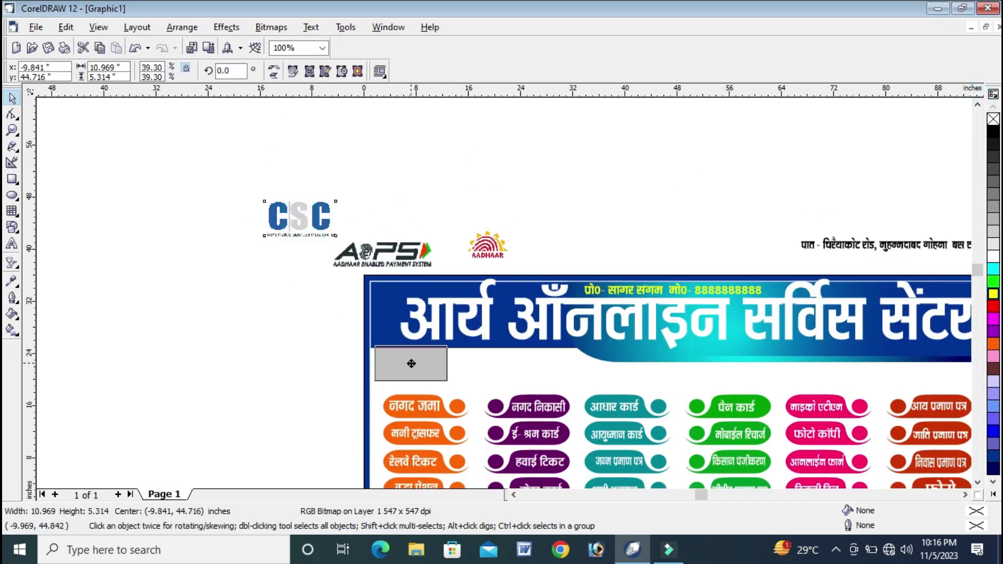
left_click(402, 254)
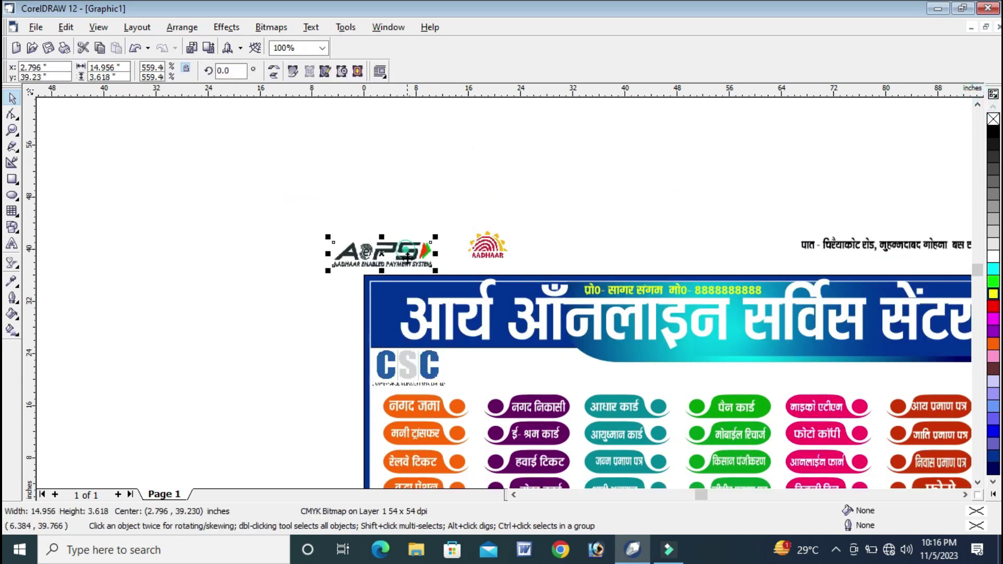
left_click_drag(411, 261, 528, 372)
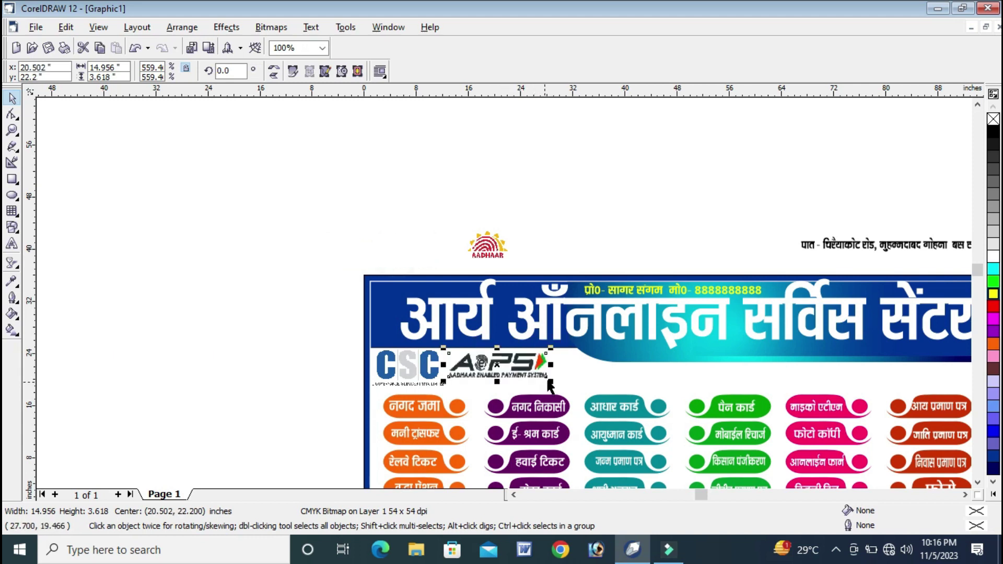
left_click(506, 259)
left_click_drag(505, 259, 601, 388)
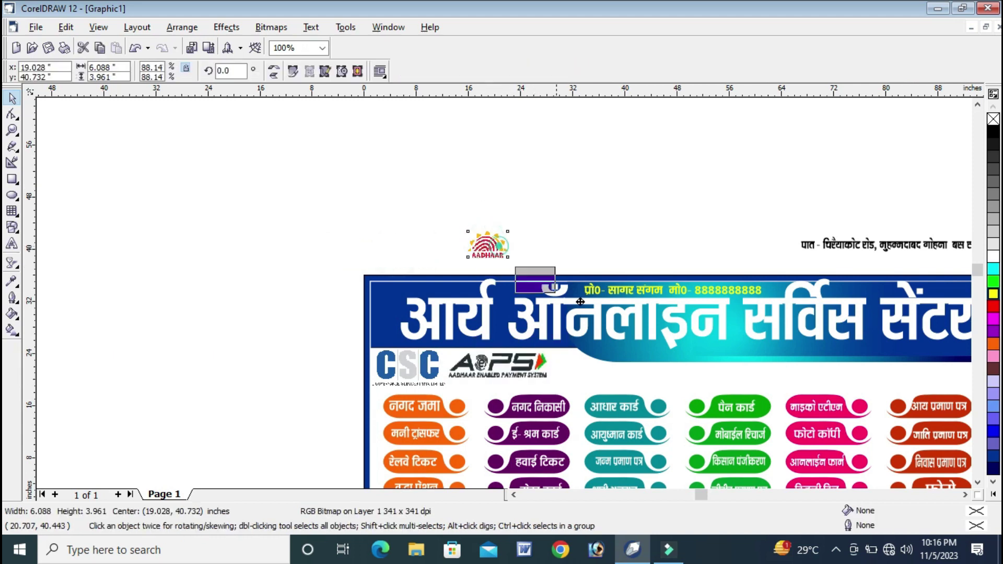
left_click(576, 197)
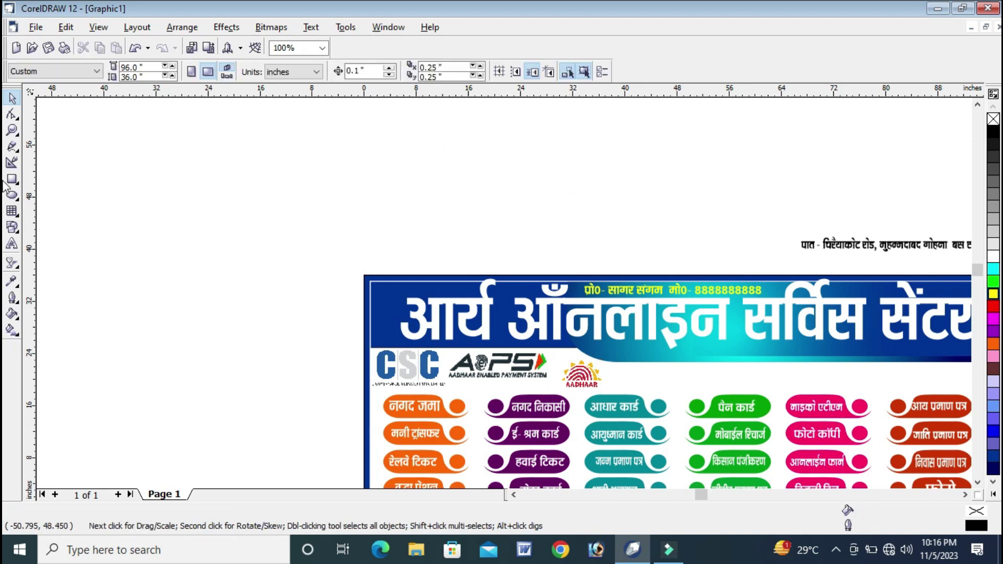
Step: Zoom out to the whole banner, then zoom in on the area beside the logos
left_click(12, 130)
right_click(215, 225)
left_click_drag(242, 190, 796, 437)
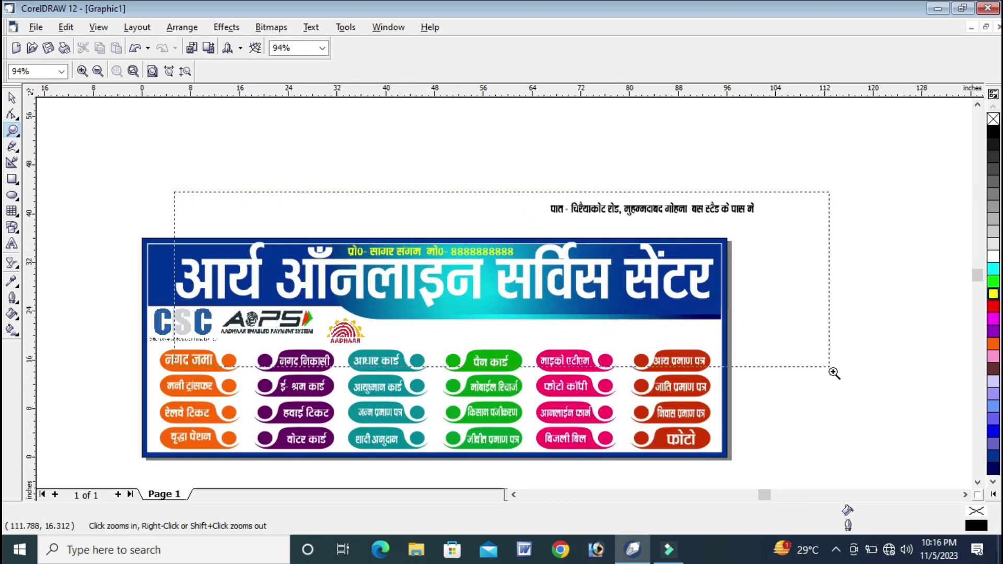
left_click_drag(175, 188, 833, 370)
Step: Draw a long yellow bar with no outline beside the logos under the header
left_click(13, 179)
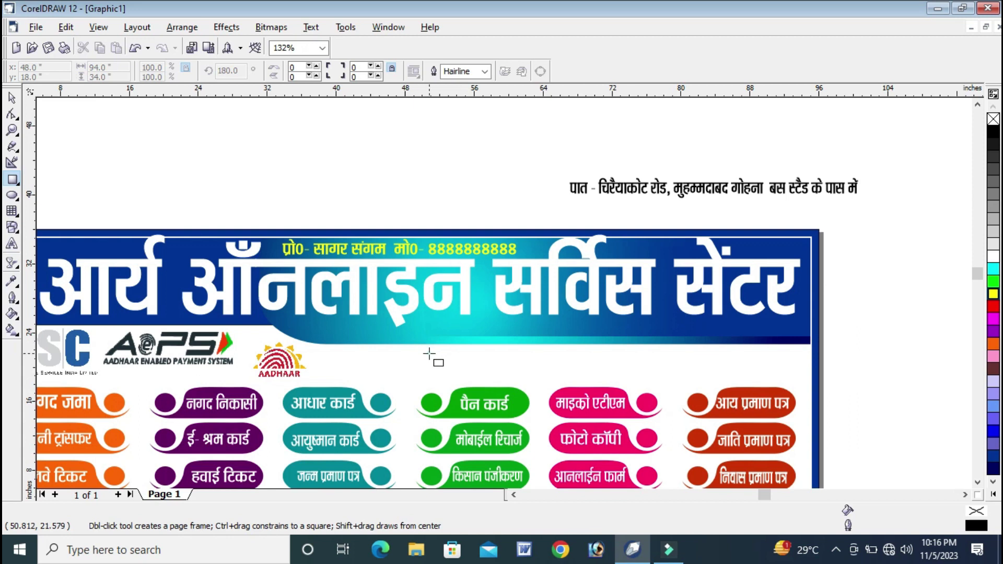
left_click_drag(429, 354, 780, 374)
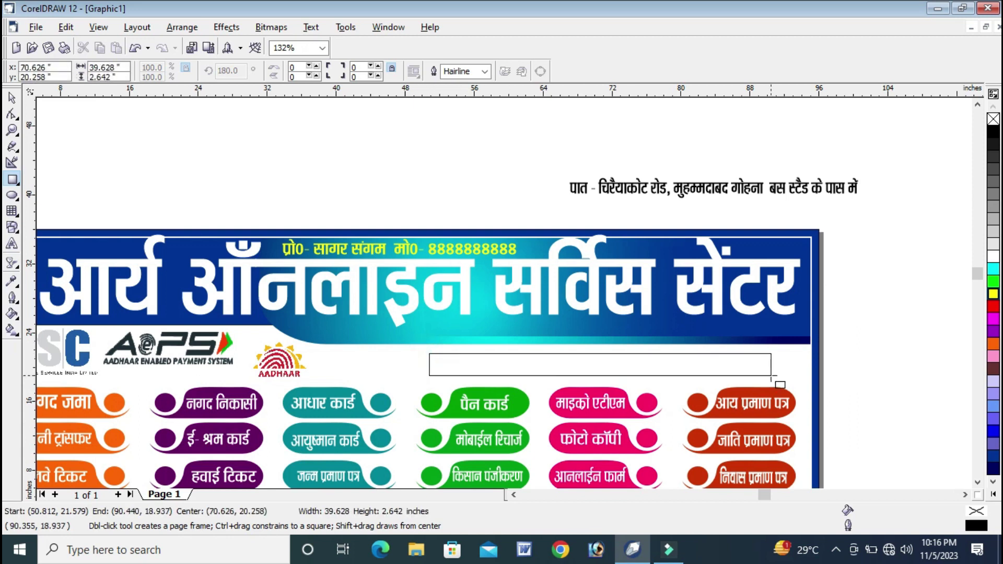
left_click(993, 294)
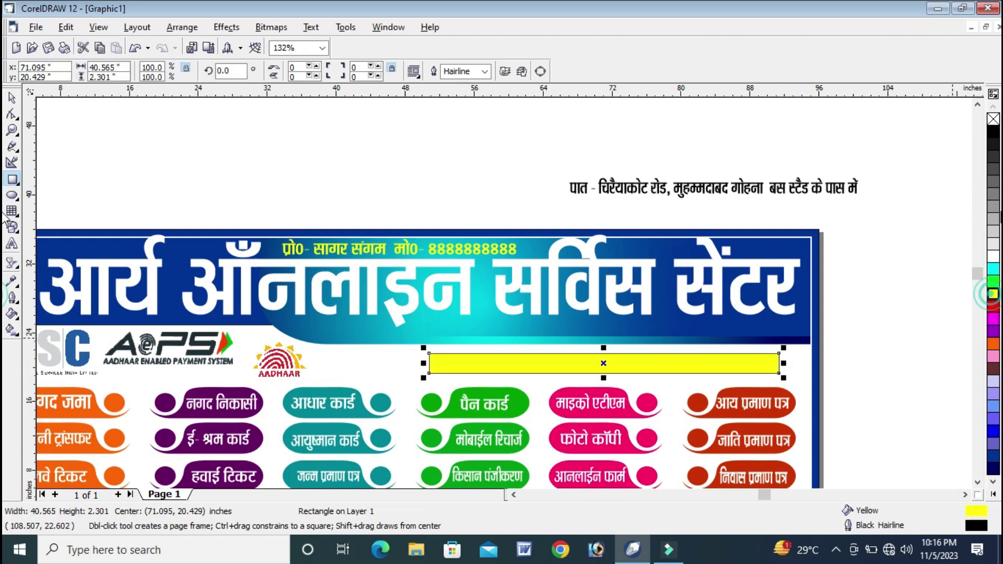
right_click(993, 120)
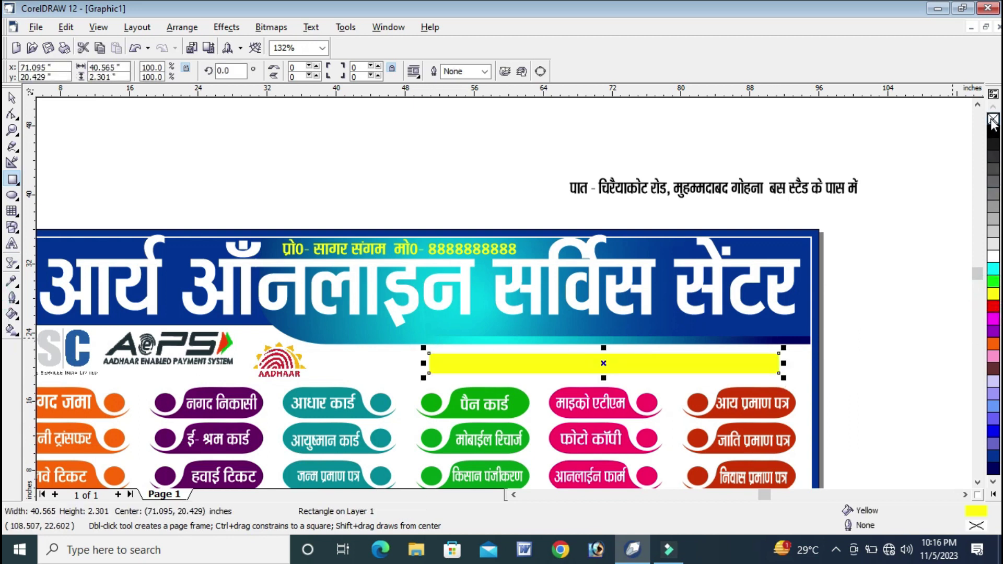
Step: Apply a linear transparency so the yellow bar fades out toward its right end
left_click(11, 263)
left_click_drag(598, 363, 778, 369)
left_click_drag(592, 373, 603, 364)
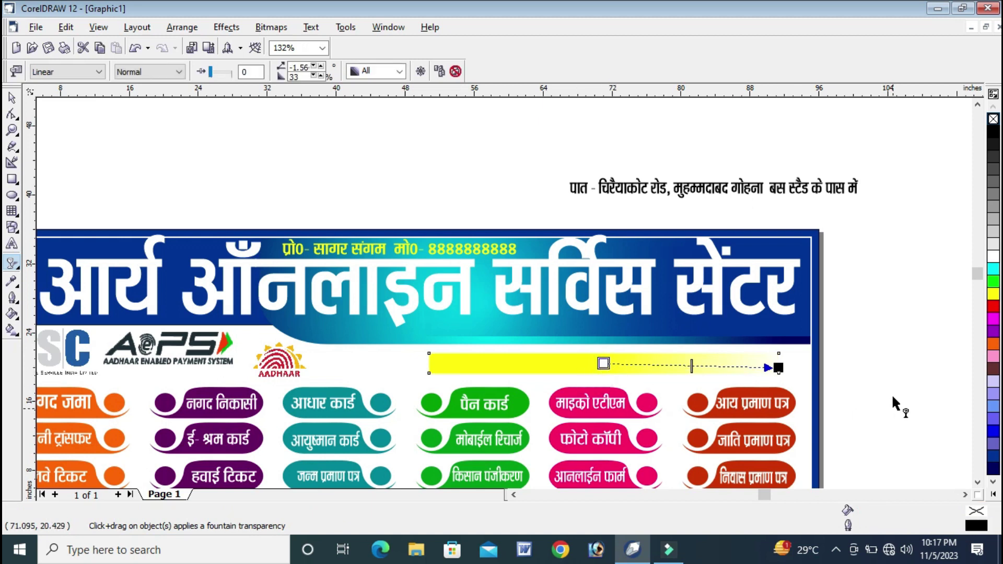
left_click_drag(779, 368, 727, 364)
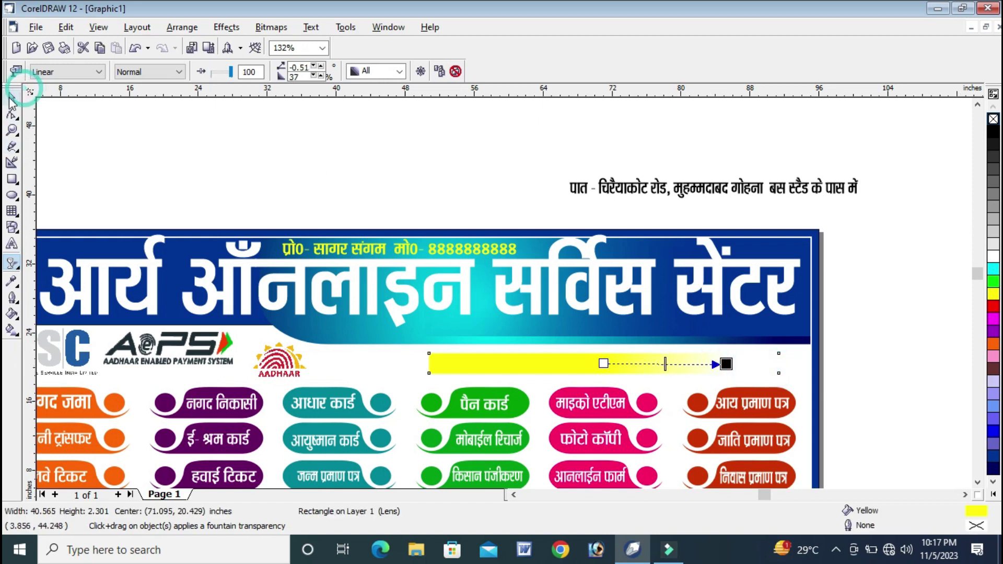
left_click(12, 98)
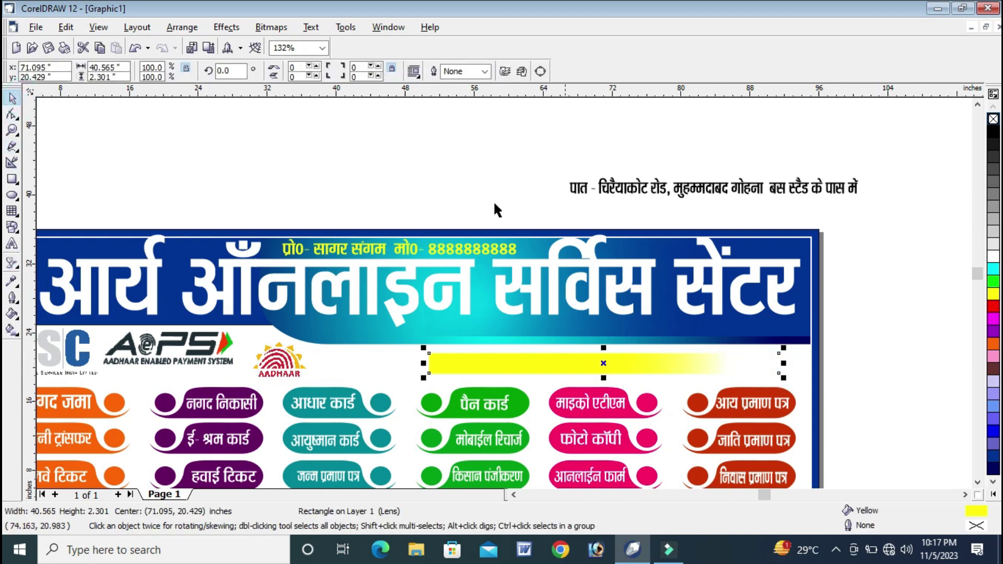
Step: Reposition the yellow bar with its joined copy and trim its left end to start after the Aadhaar logo
left_click_drag(673, 369, 395, 366)
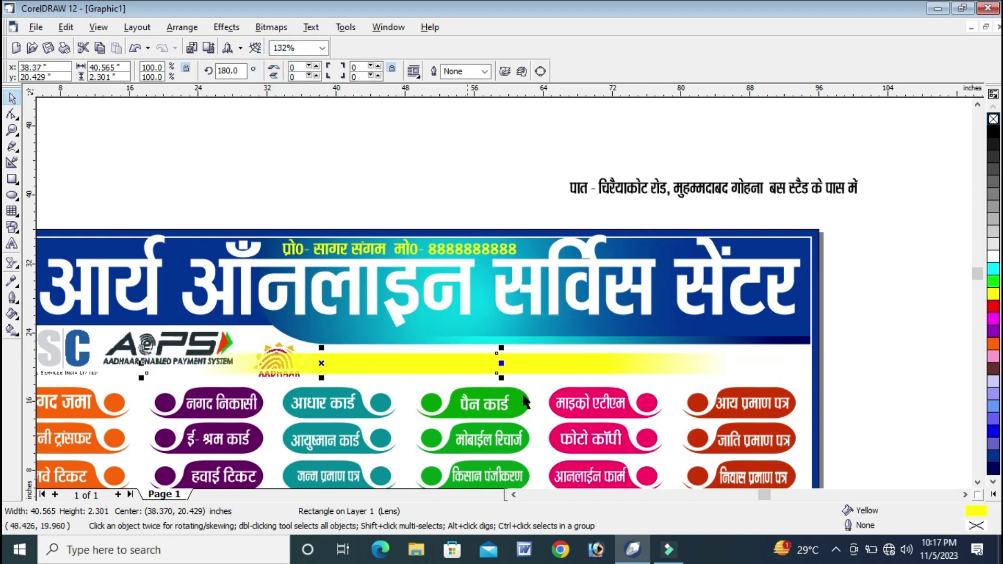
left_click(610, 365, "shift")
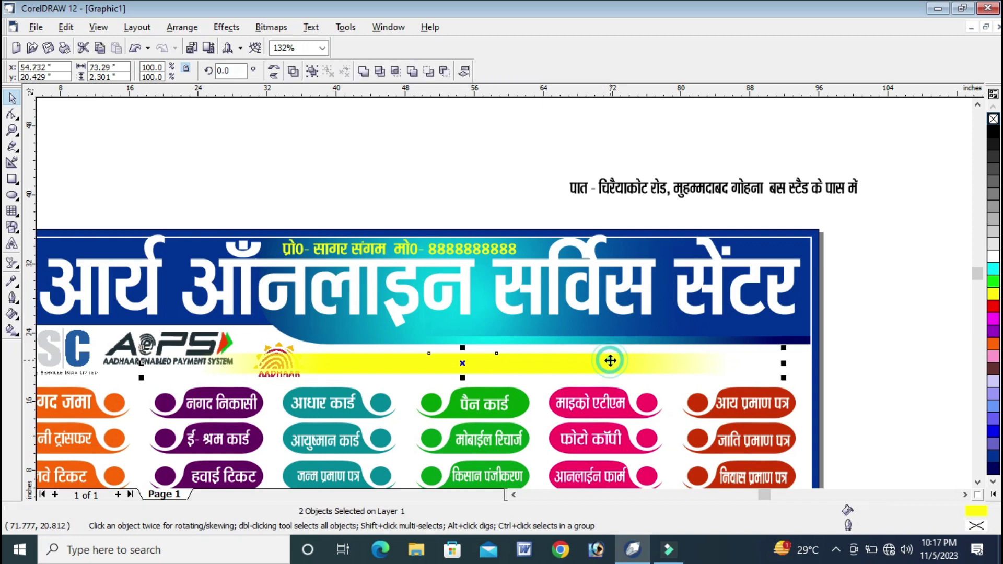
left_click_drag(609, 363, 636, 365)
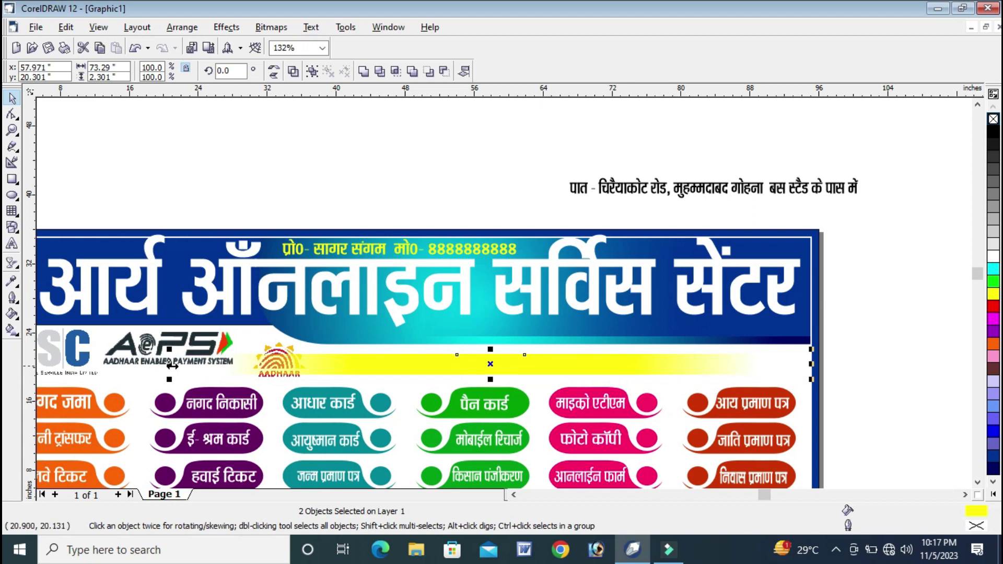
left_click_drag(168, 364, 308, 364)
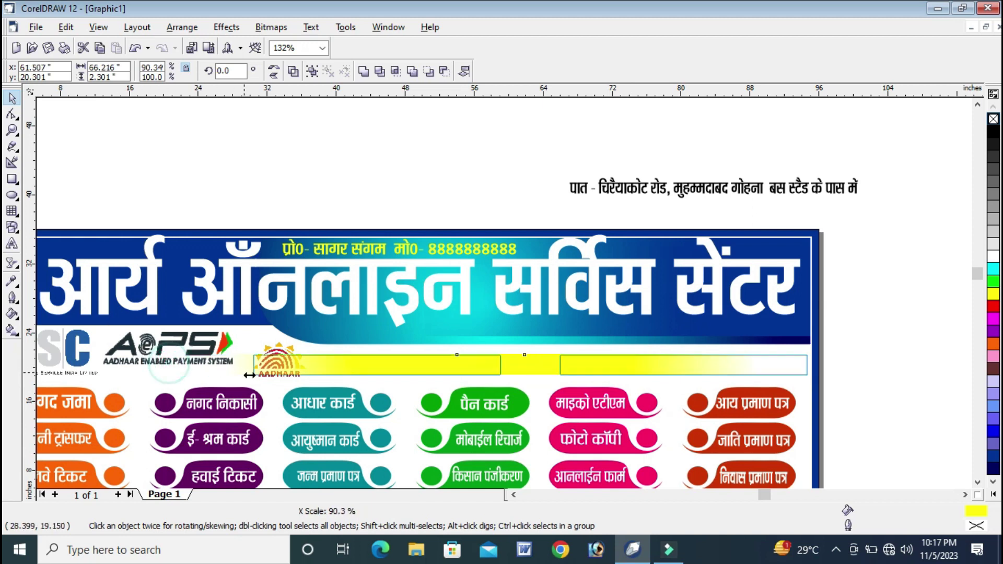
left_click(679, 364)
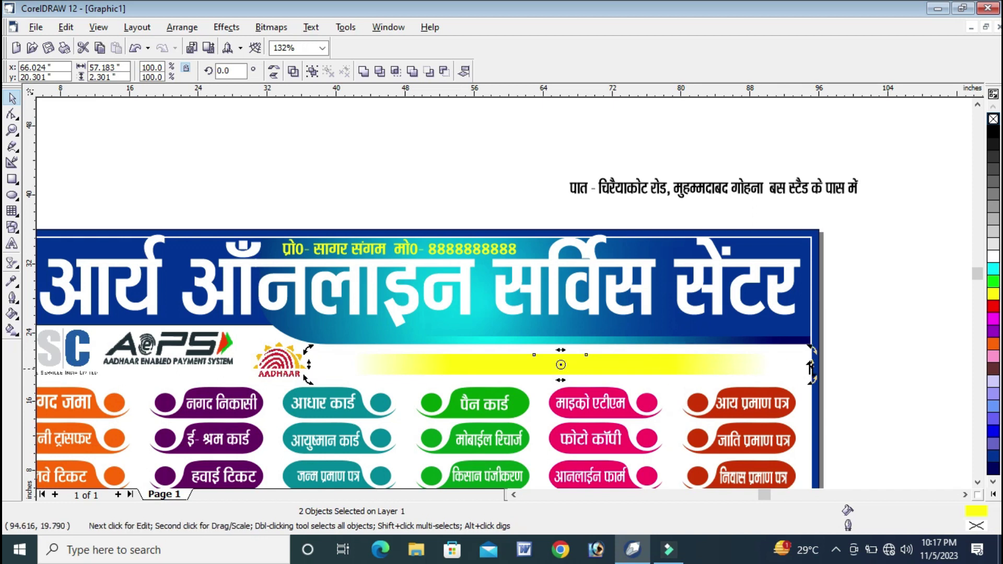
Step: Move the address text onto the yellow bar, filled red with a white outline
left_click(833, 188)
left_click_drag(833, 188, 709, 360)
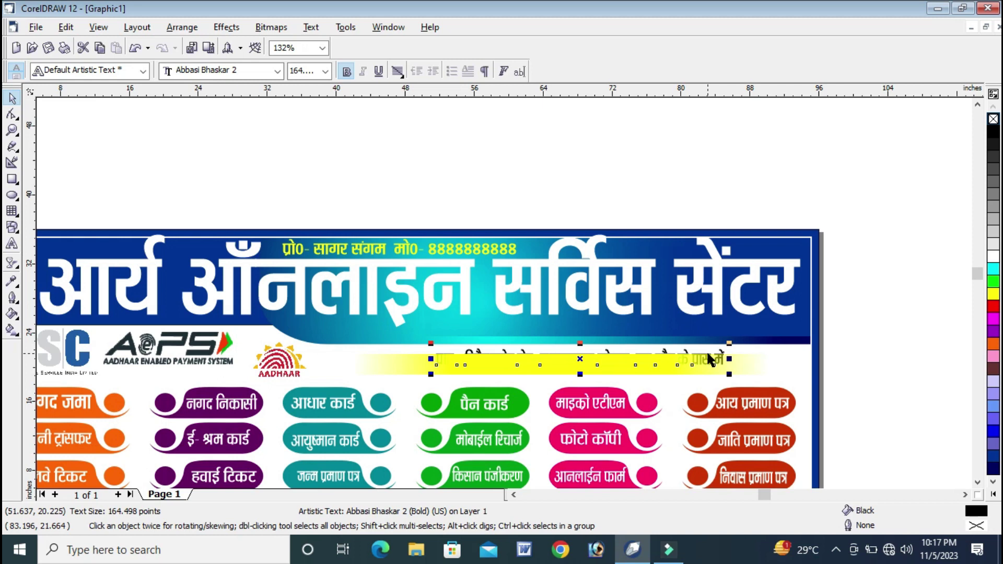
left_click_drag(708, 355, 700, 362)
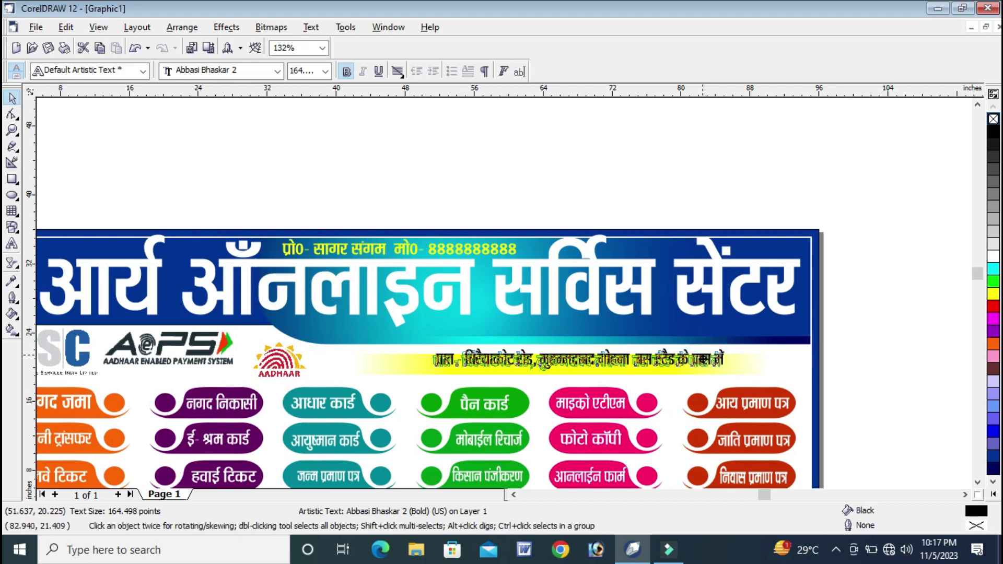
key("Up")
key("Up")
key("Up")
left_click(993, 307)
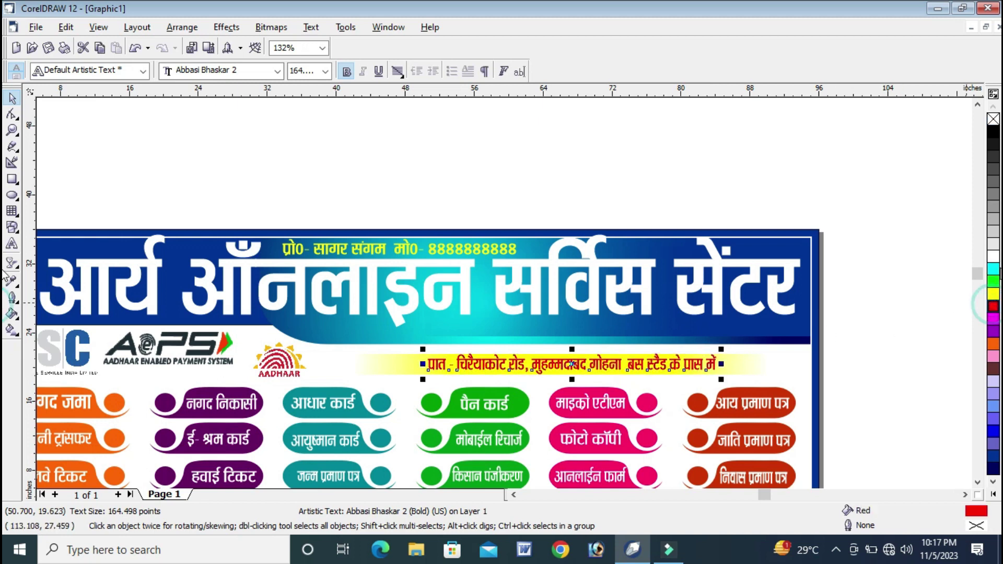
right_click(994, 256)
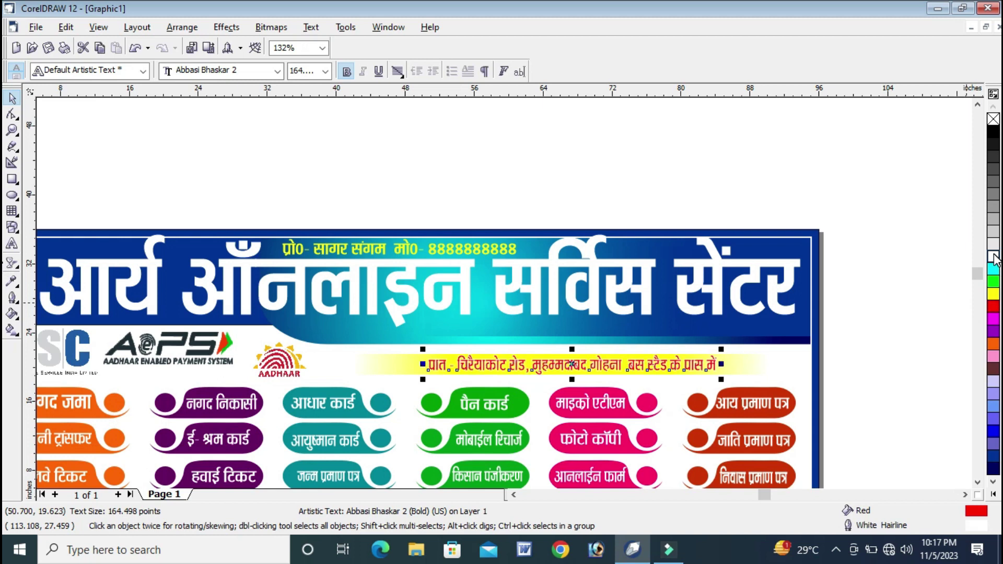
Step: Set the address outline to 0.333 in, rounded corners and caps, behind fill, scaled with text
key("F12")
left_click(417, 197)
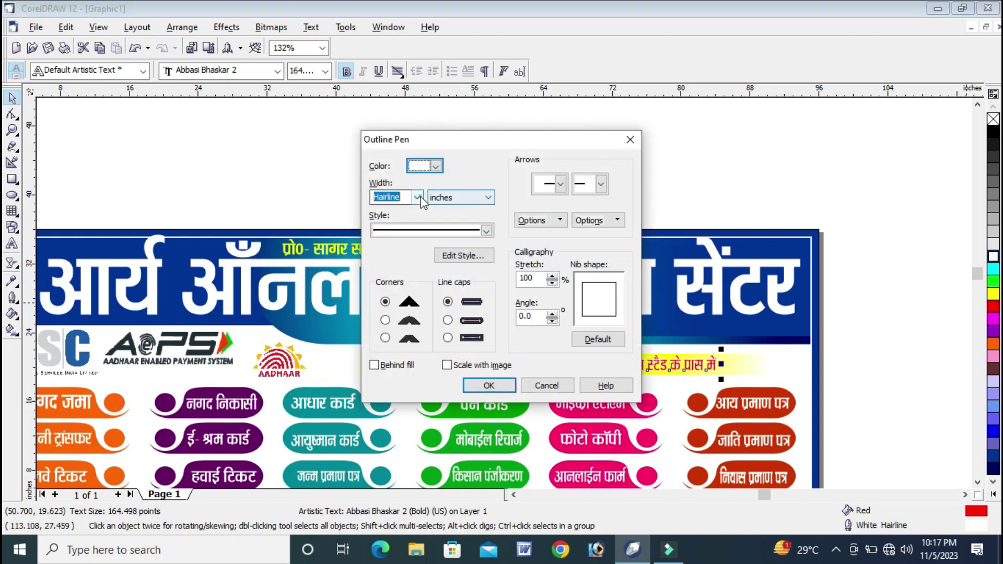
left_click(400, 287)
left_click(447, 365)
left_click(375, 364)
left_click(386, 320)
left_click(447, 320)
left_click(485, 388)
scroll(829, 158, "down", 1)
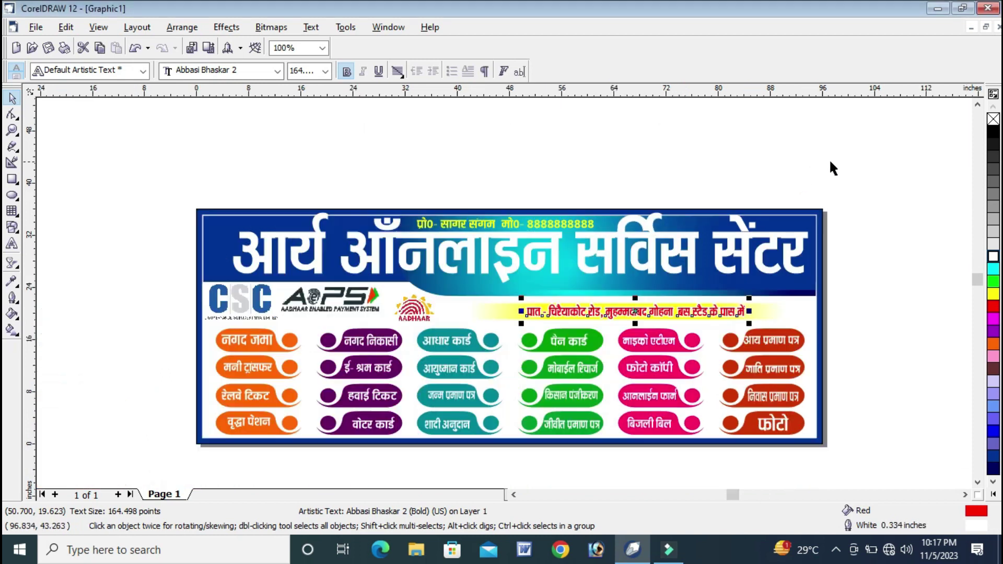
left_click(831, 158)
key("F4")
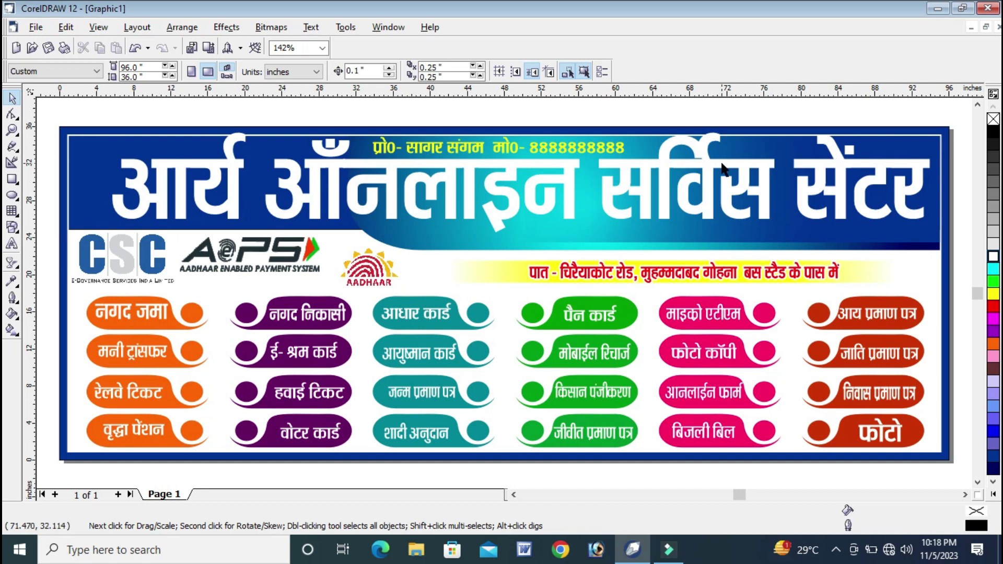
Step: Nudge the white headline down two steps
left_click(737, 169)
key("Down")
key("Down")
key("Down")
key("Down")
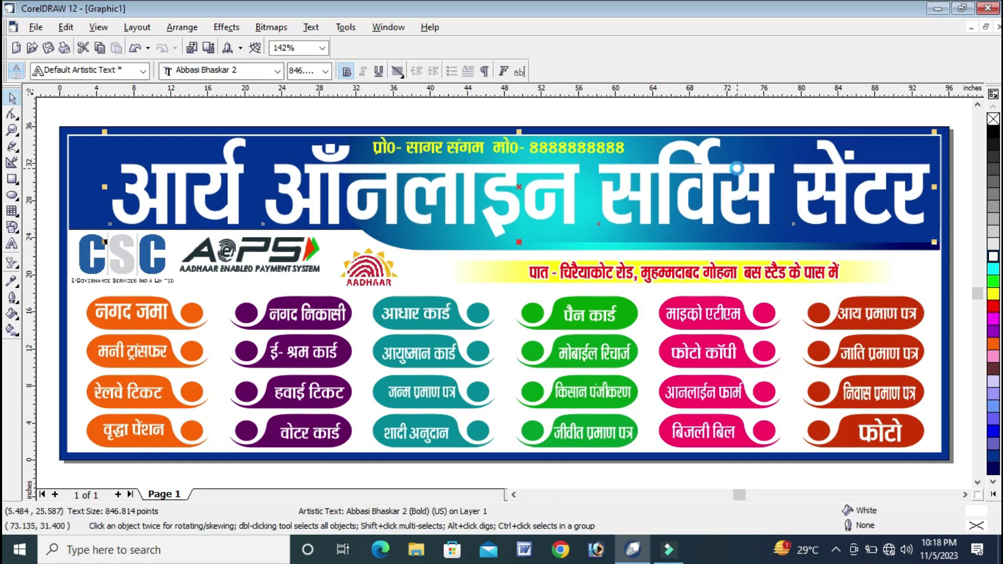
key("Down")
key("Down")
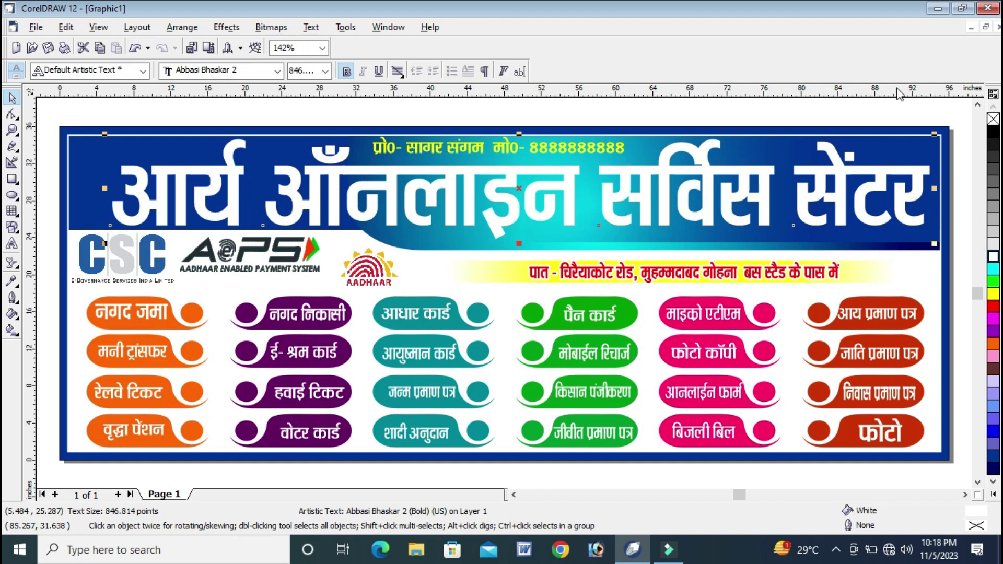
left_click(867, 101)
left_click(884, 170)
Step: Give the headline a 0.222 in black outline with rounded corners and caps, behind fill
key("F12")
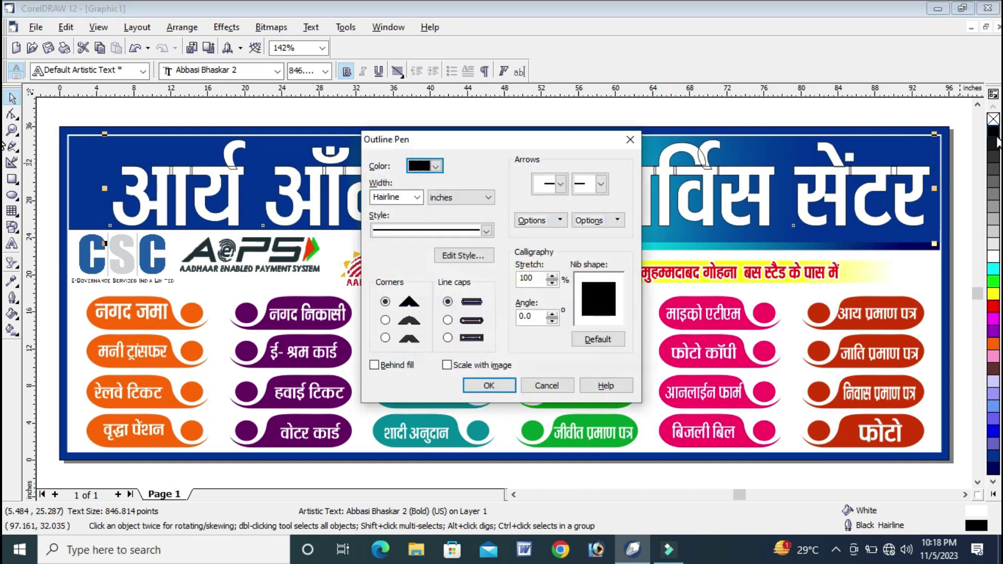
left_click(417, 197)
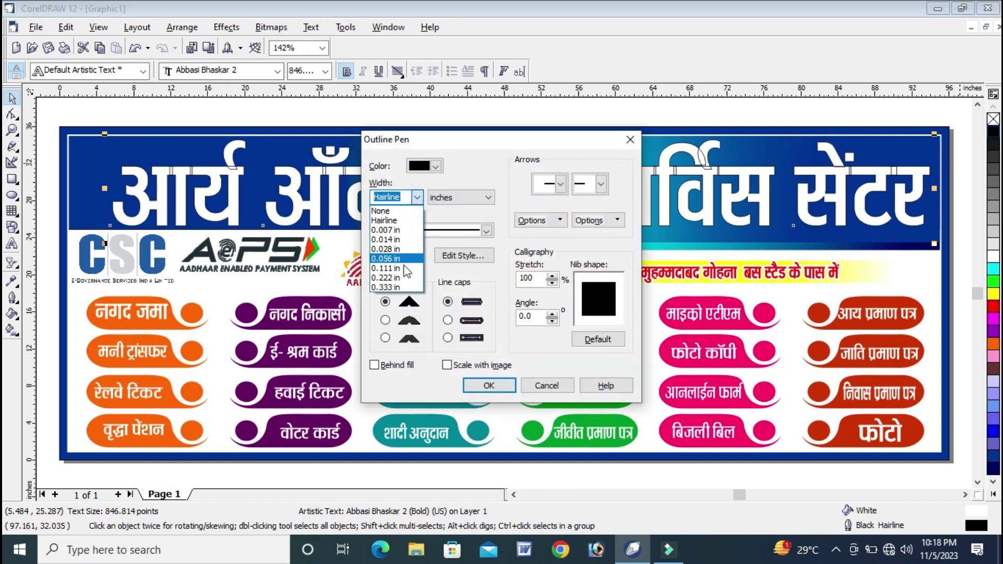
left_click(406, 268)
left_click(417, 198)
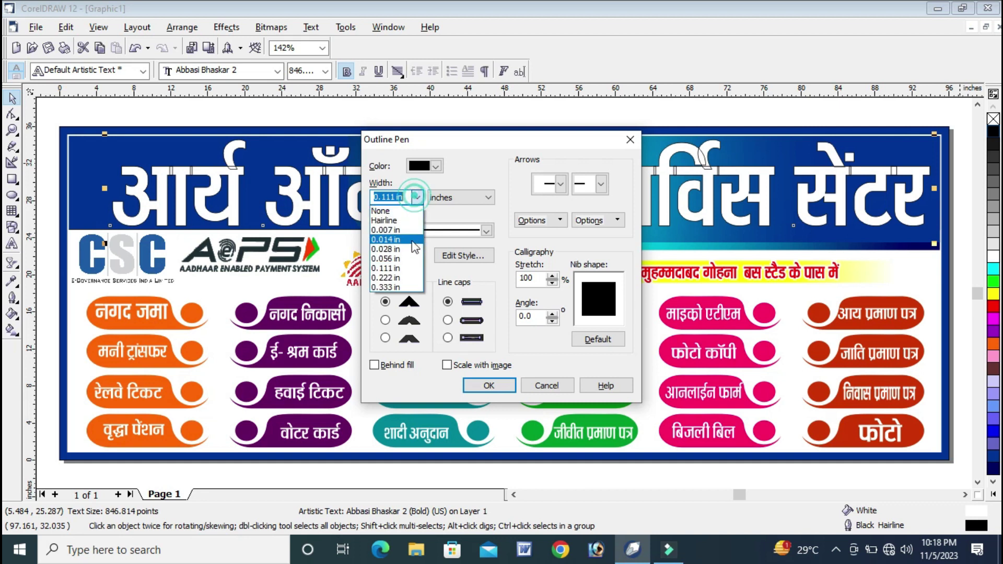
left_click(406, 286)
left_click(448, 320)
left_click(385, 319)
left_click(396, 366)
left_click(476, 384)
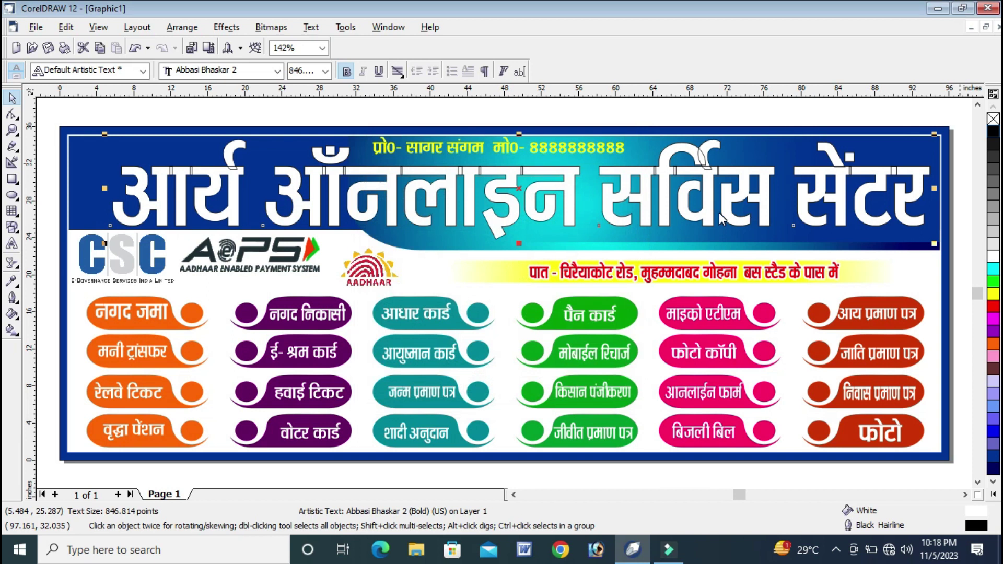
Step: Increase the headline's outline width to 0.333 in
key("F12")
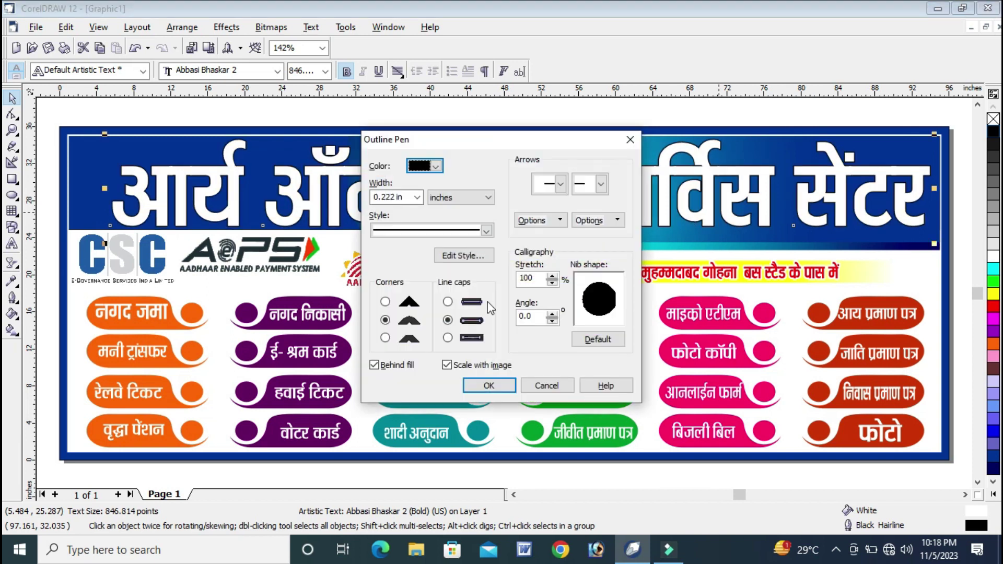
double_click(410, 197)
left_click(417, 197)
left_click(389, 288)
left_click(500, 387)
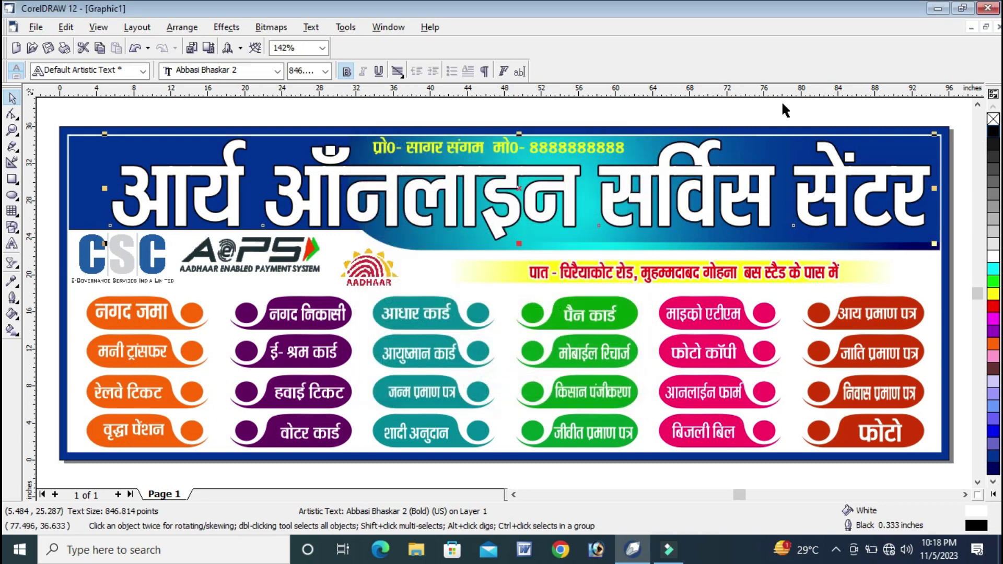
left_click(832, 110)
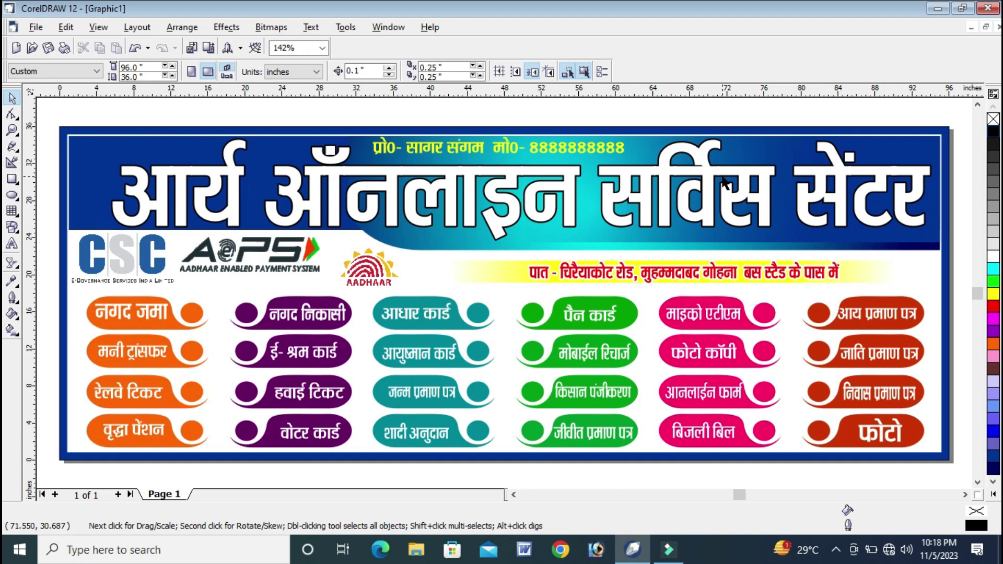
Step: Create a smaller copy of the headline by shrinking it from a corner
left_click(699, 162)
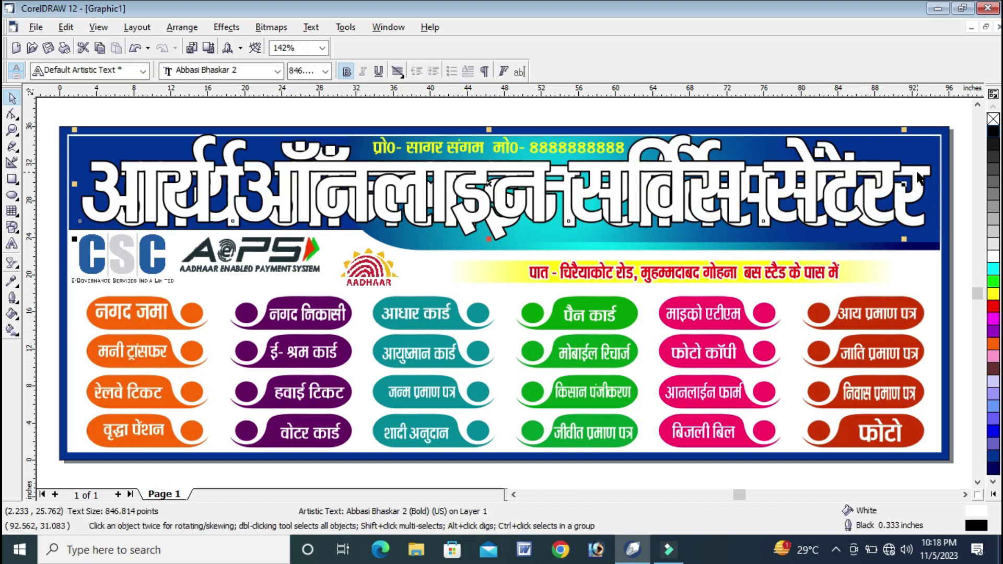
left_click_drag(934, 134, 899, 149)
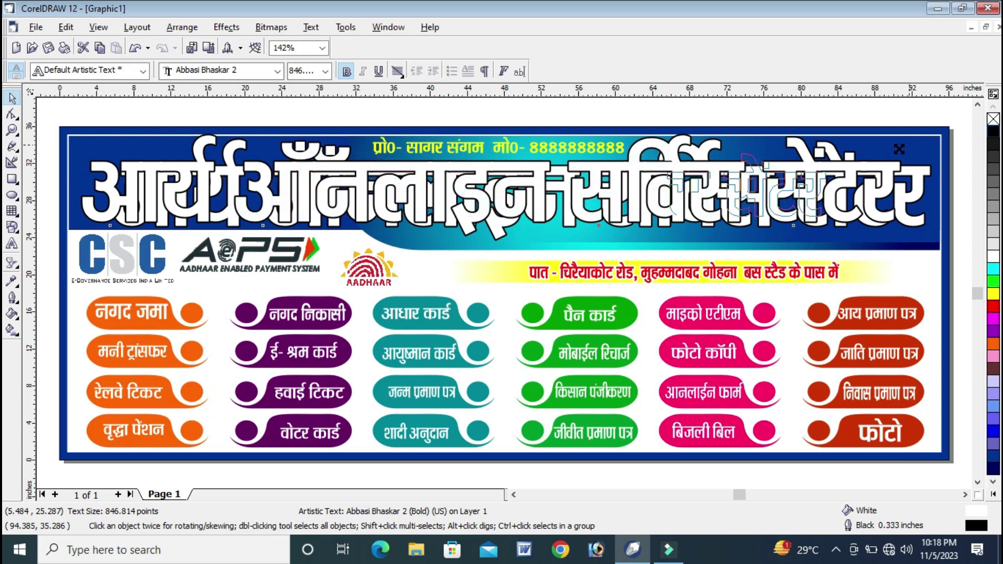
left_click_drag(899, 149, 902, 154)
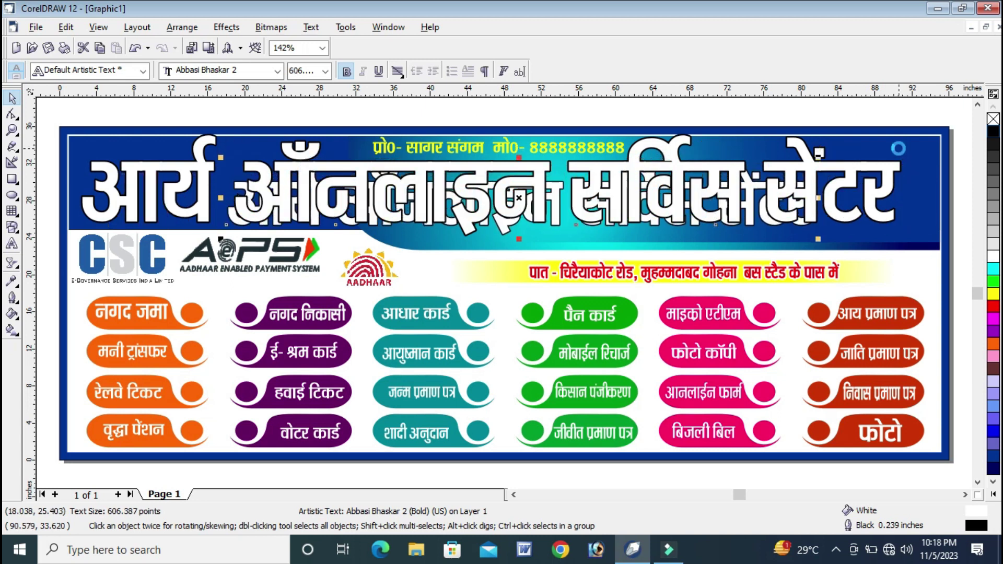
key("ctrl+z")
key("ctrl+z")
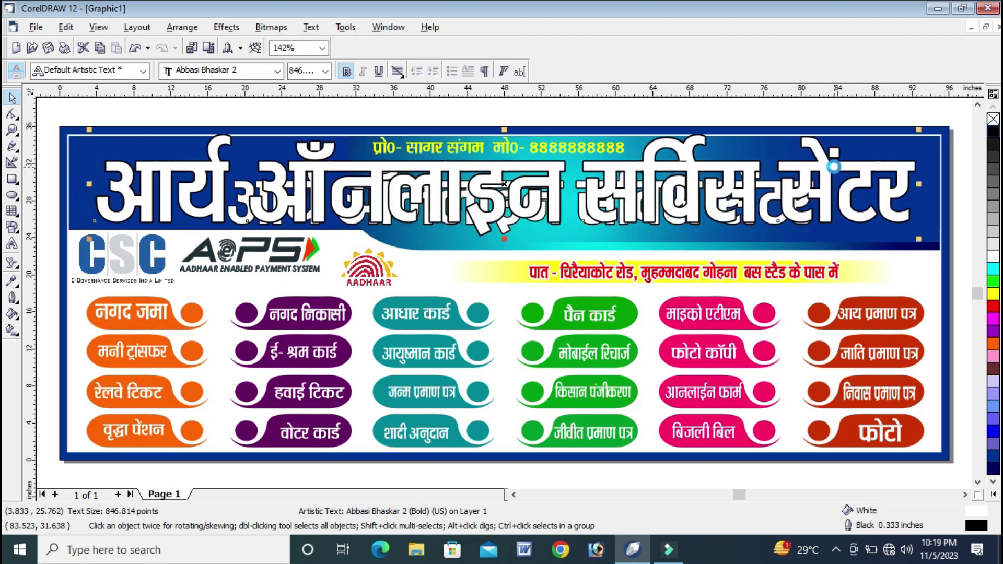
key("ctrl+z")
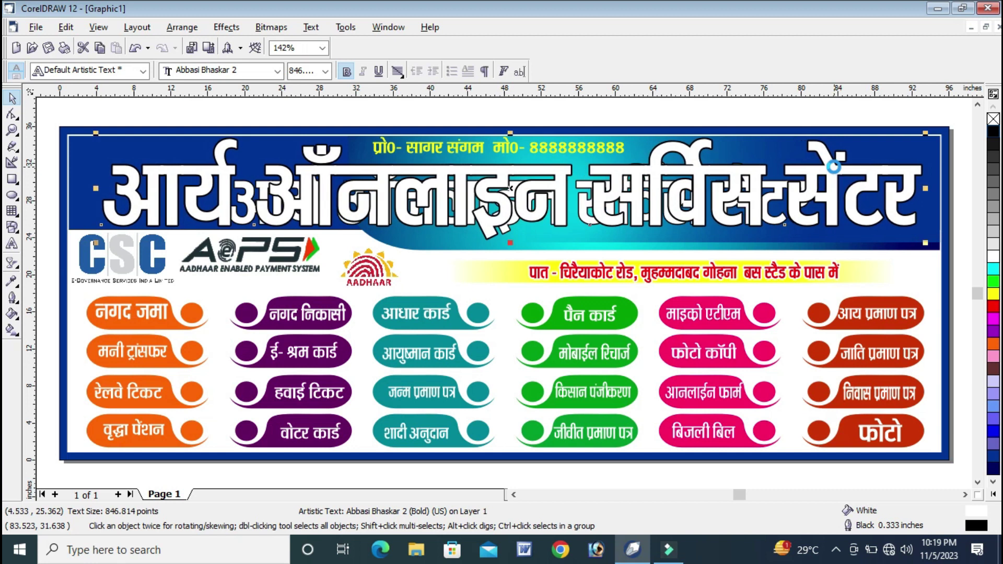
Step: Give the smaller headline copy a cyan outline and begin a blend from the headline
left_click(834, 107)
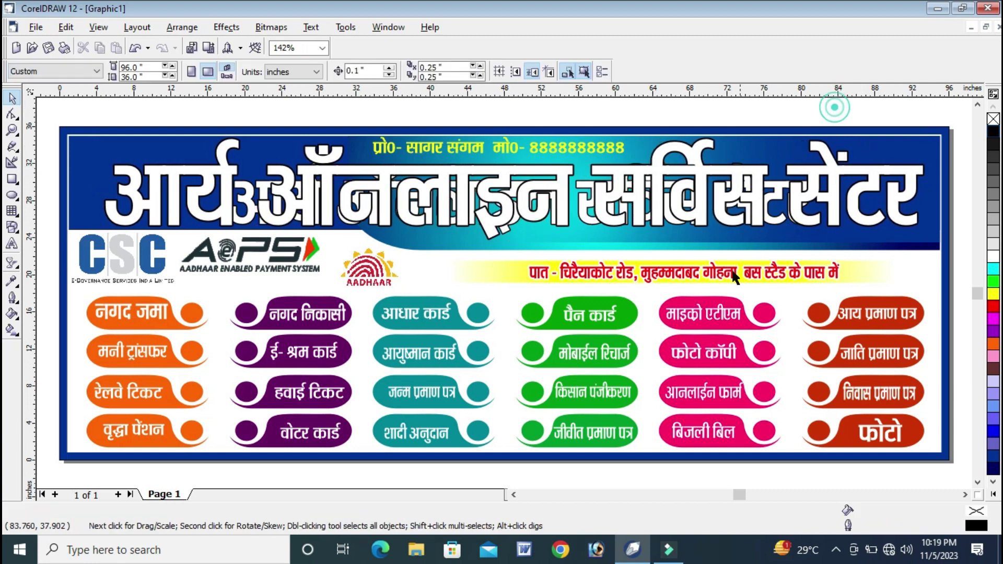
left_click(778, 229)
right_click(993, 269)
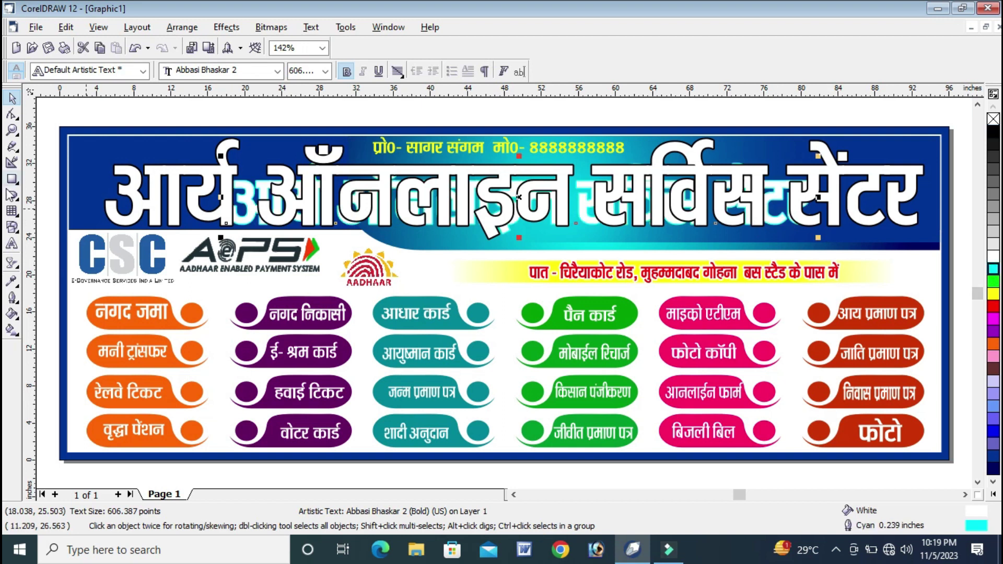
left_click(12, 262)
left_click(29, 264)
Step: Blend the white headline into its cyan-outlined copy using 300 steps
left_click_drag(586, 218, 591, 218)
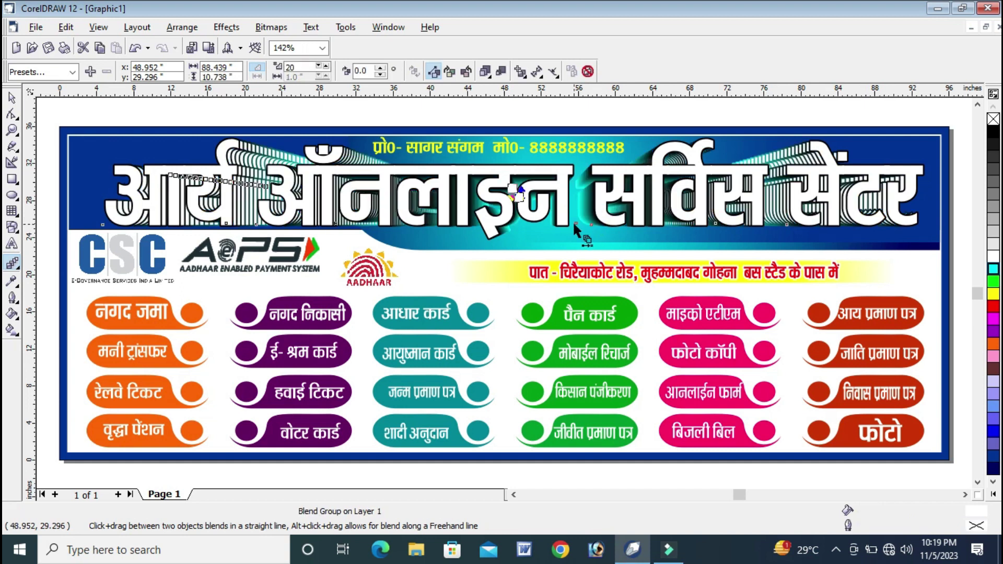
double_click(302, 67)
type("300")
left_click(12, 69)
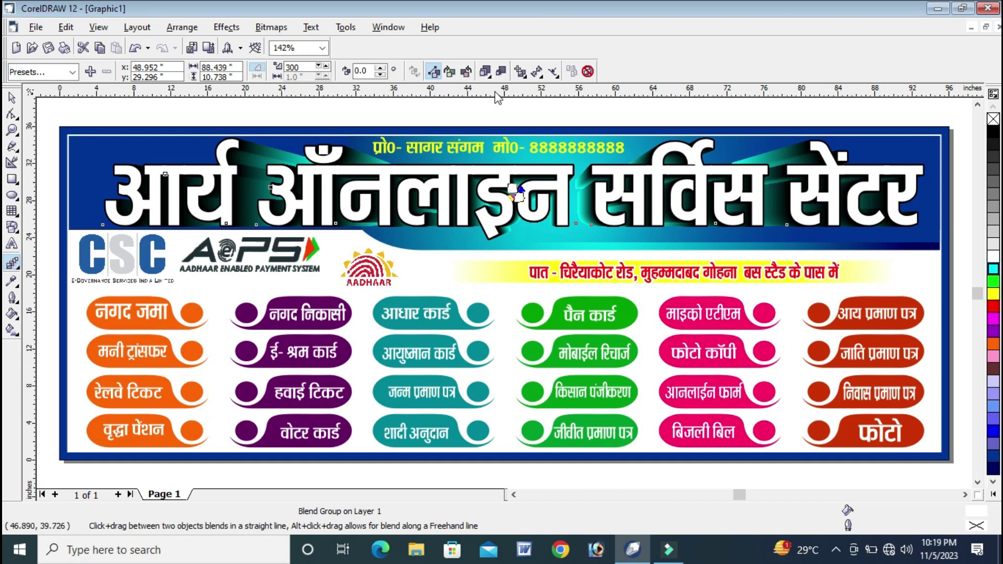
left_click(513, 105)
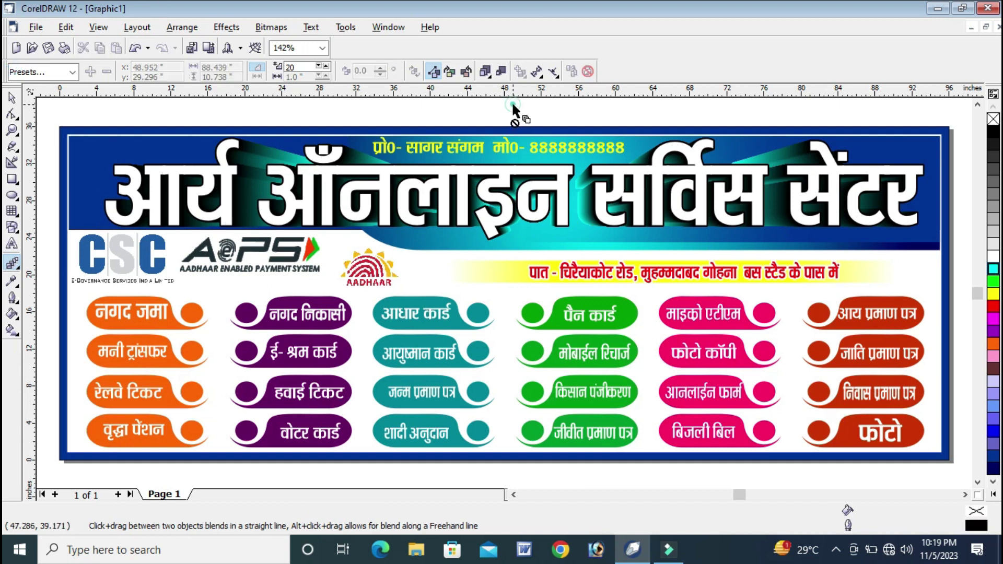
left_click(12, 98)
left_click(174, 118)
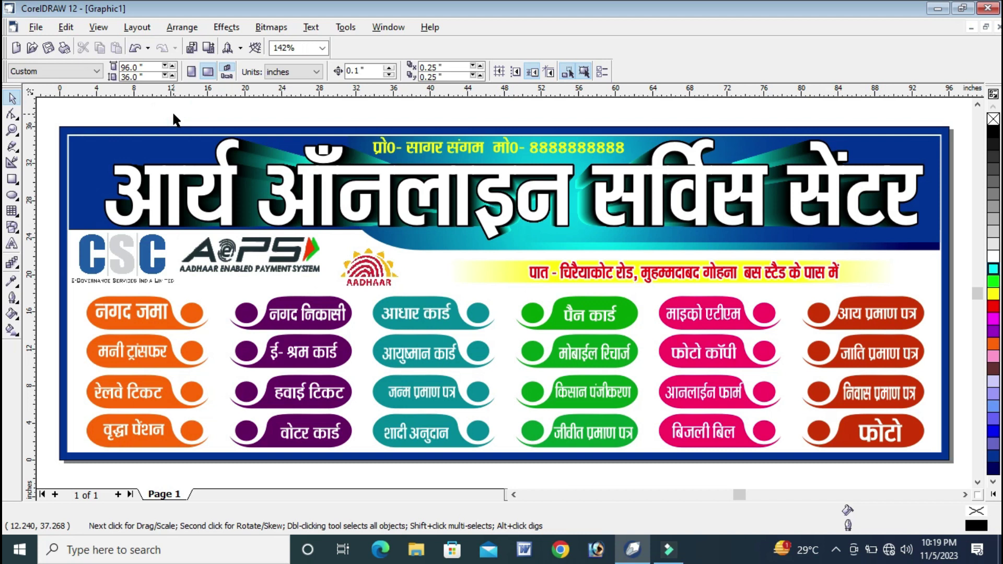